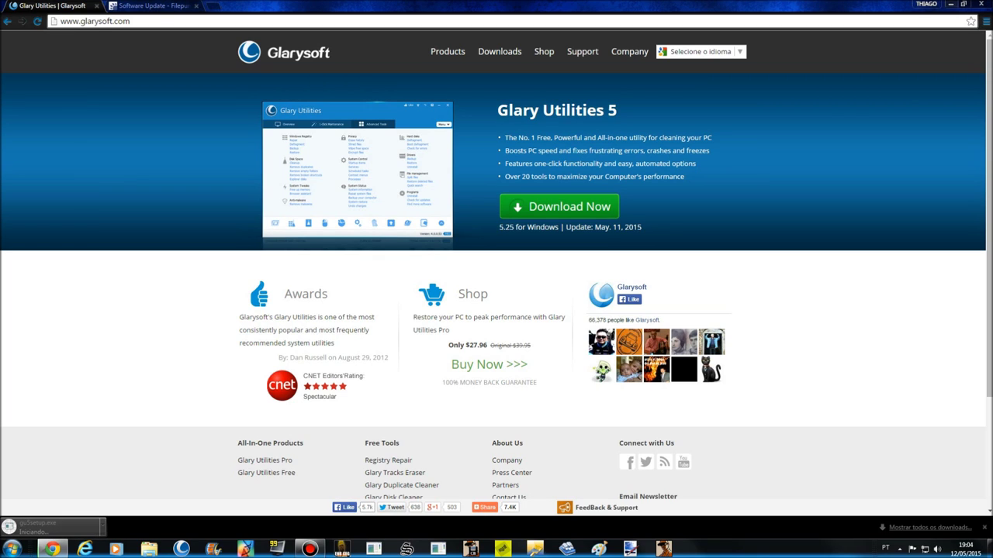
Cancel the starting gu5setup.exe download and reduce the browser to a smaller window over the desktop.
click(103, 528)
click(129, 510)
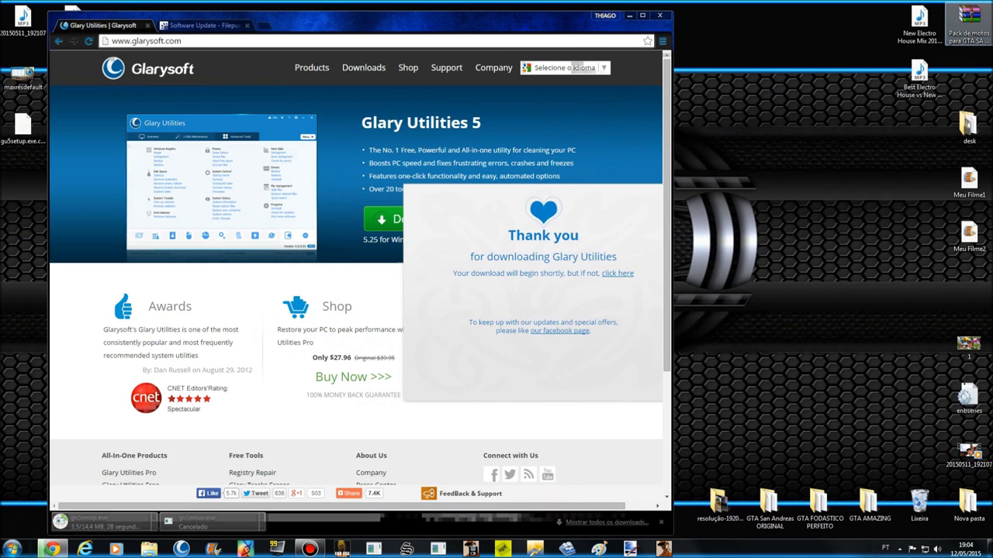
click(963, 3)
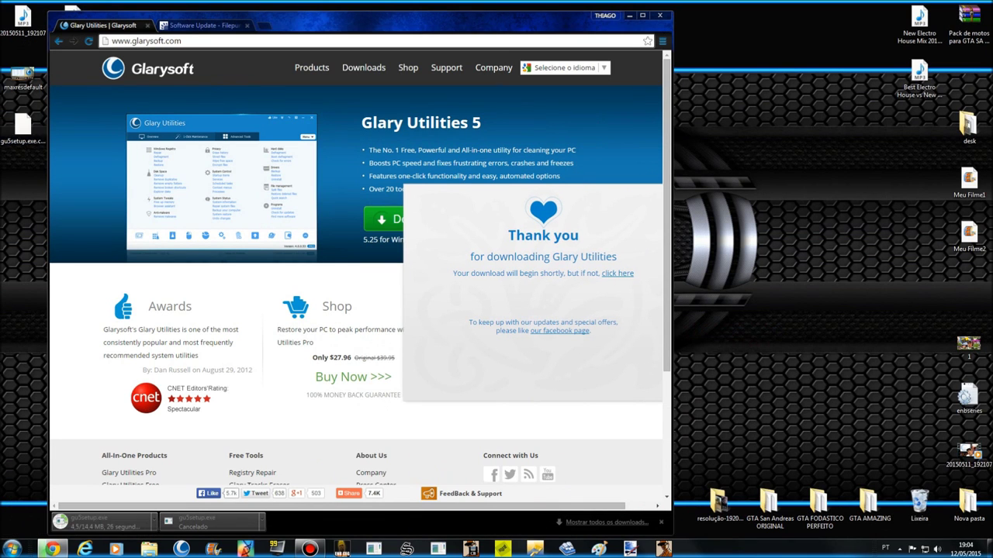
mouse_move(434, 19)
mouse_down()
mouse_move(461, 15)
mouse_move(450, 15)
mouse_up()
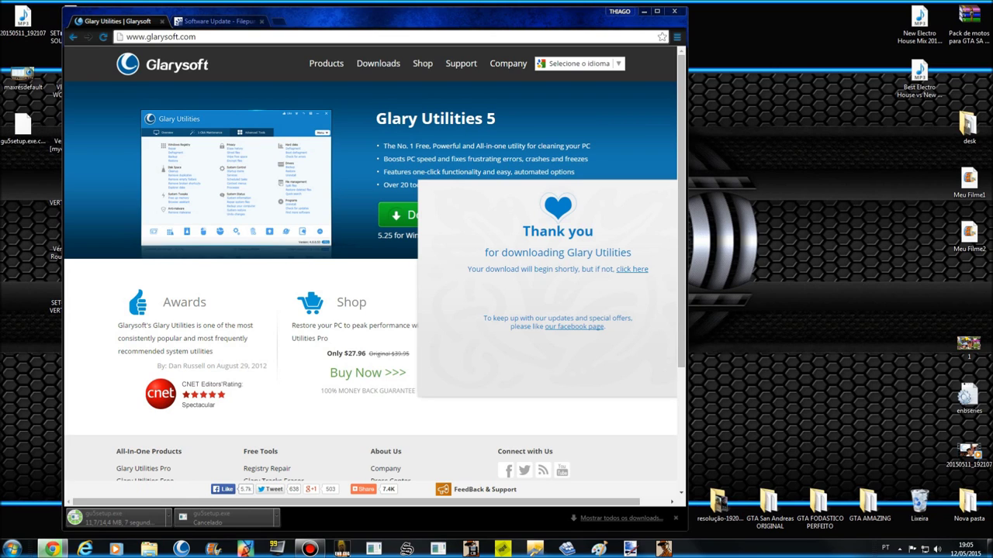
mouse_move(743, 525)
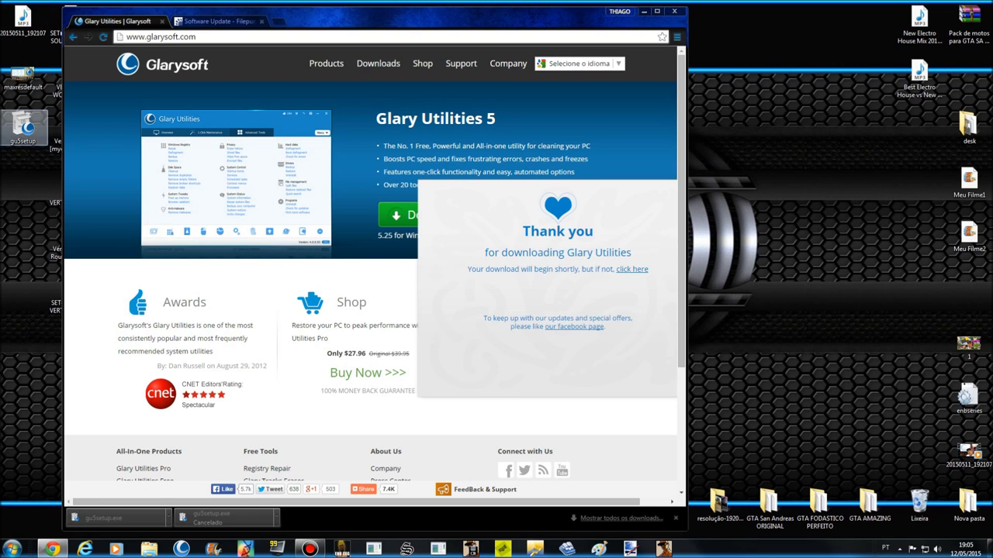
Minimize the browser and move the downloaded gu5setup installer to an empty area of the desktop.
click(23, 125)
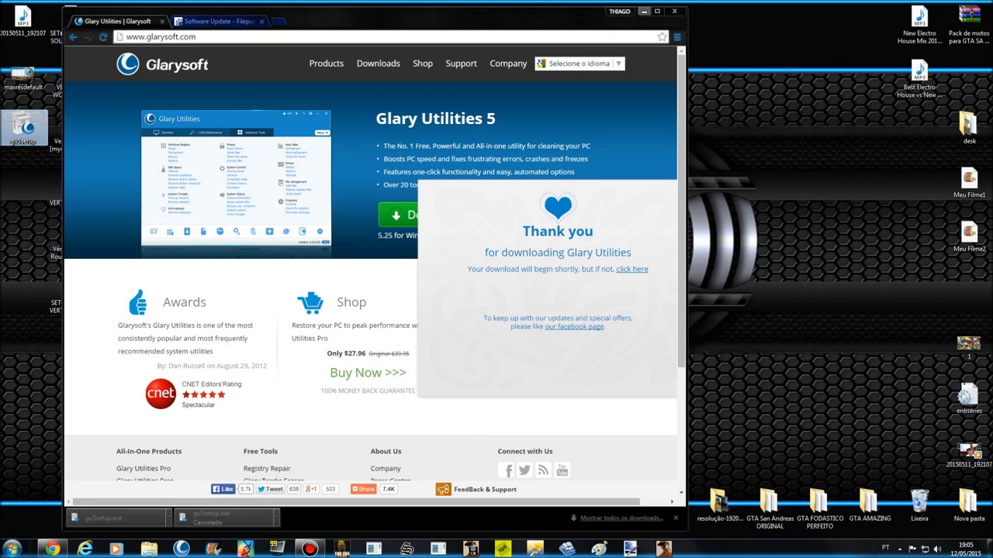
click(643, 11)
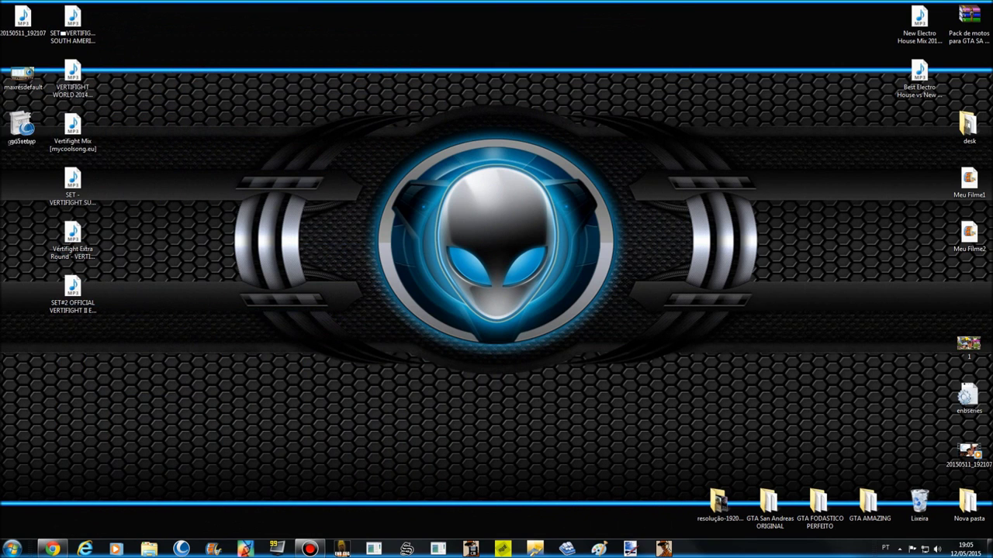
drag(23, 126, 320, 415)
Run the gu5setup installer, pass its welcome page and accept the Glary Utilities license agreement.
double_click(321, 398)
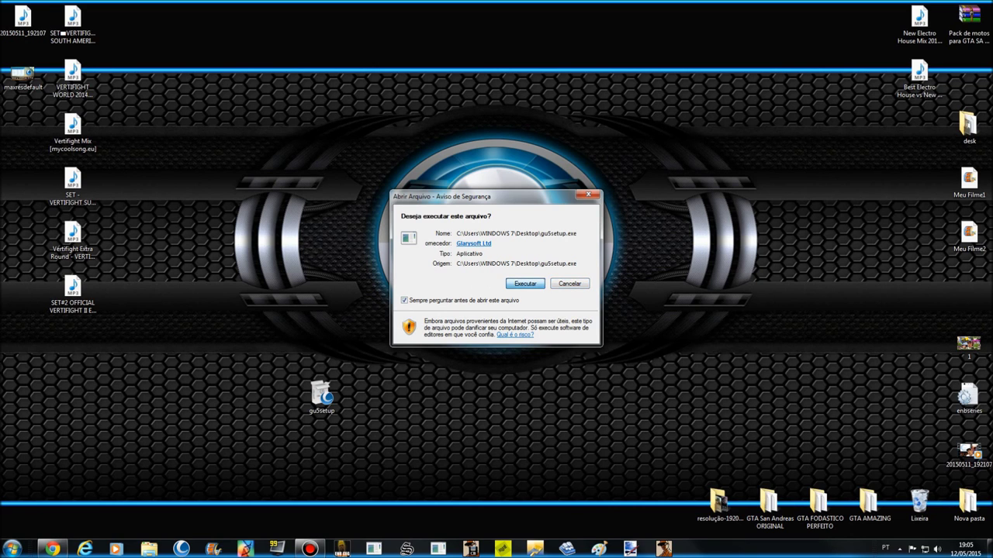
click(524, 283)
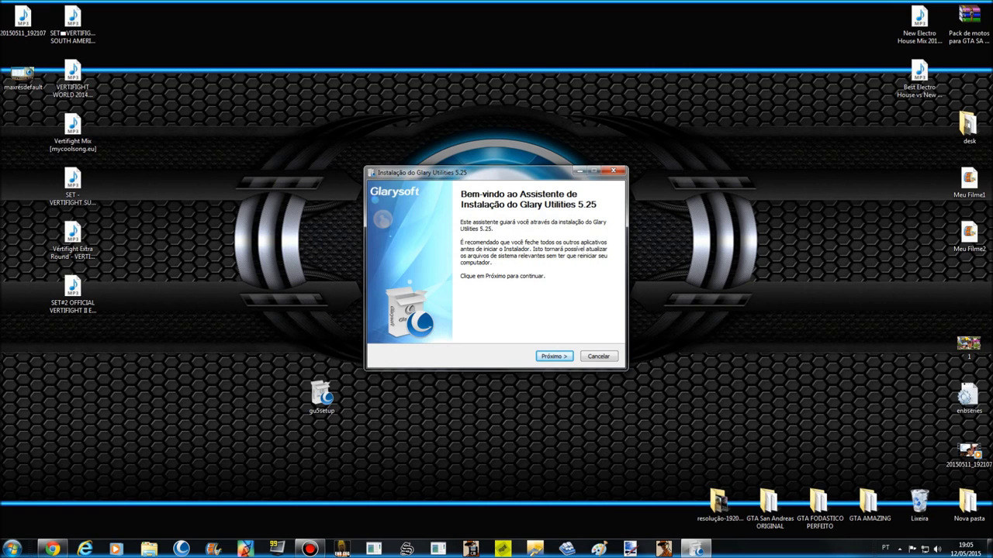
key(Return)
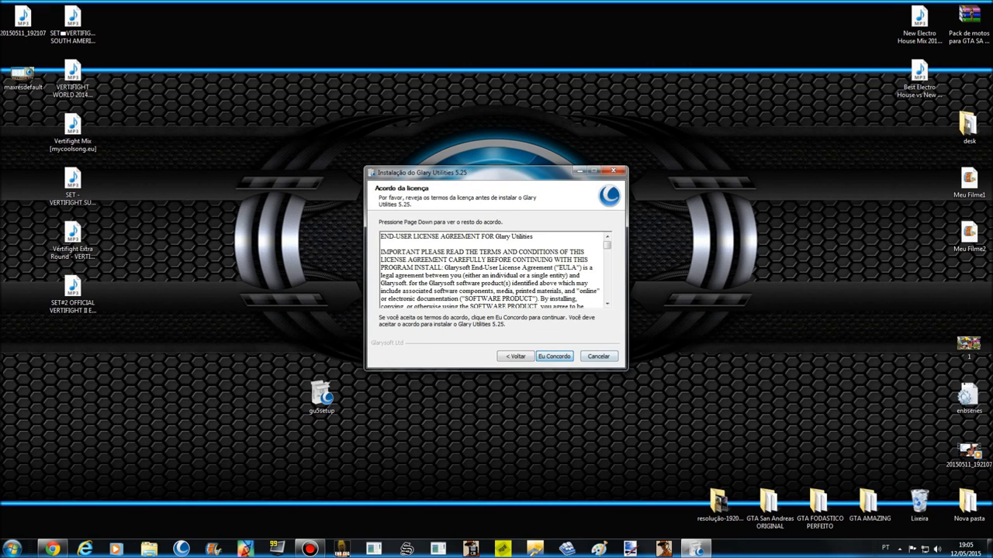
key(Return)
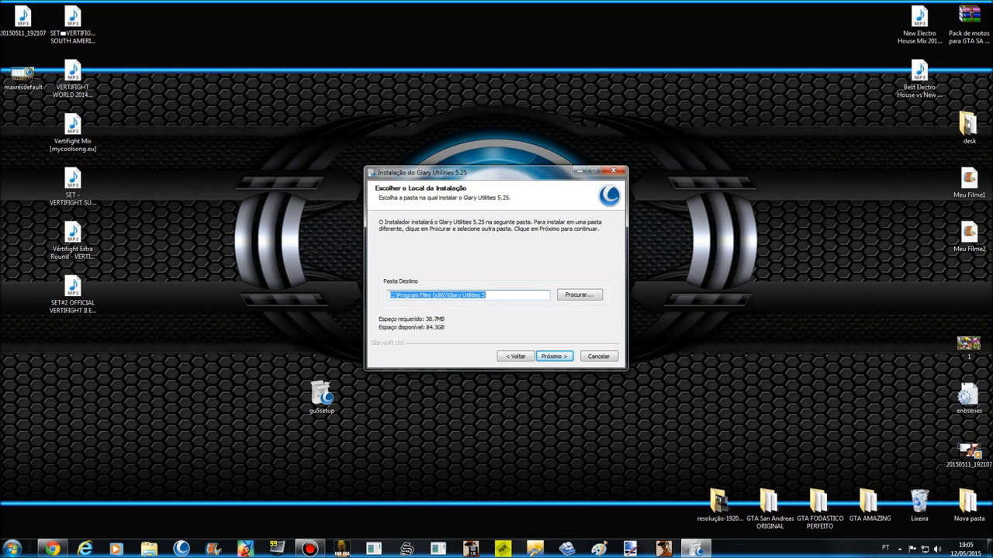
drag(486, 295, 448, 295)
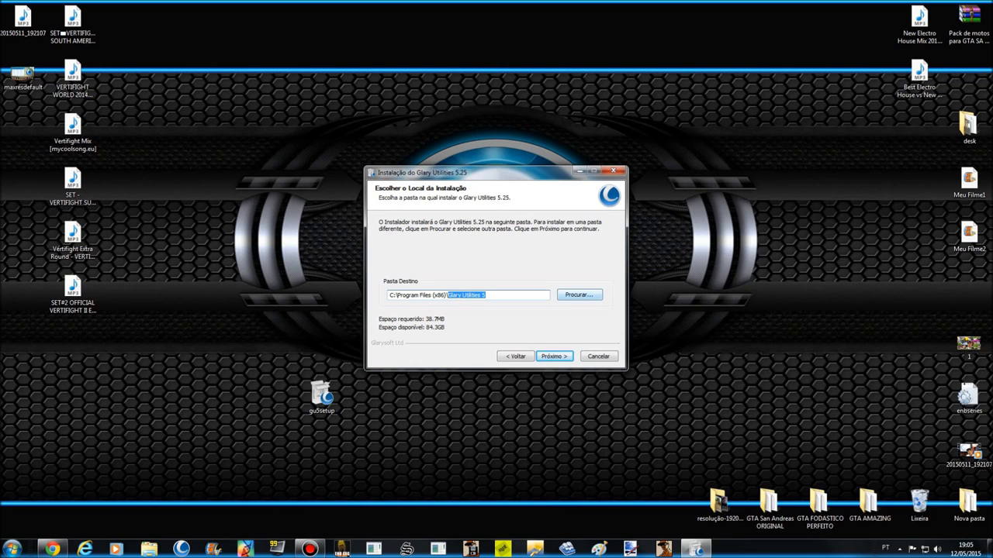
click(578, 294)
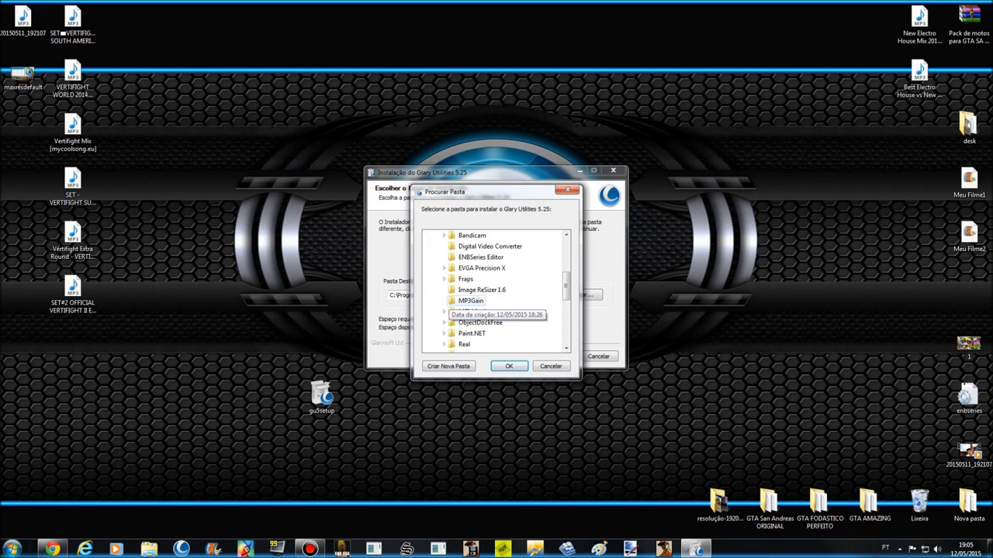
scroll(492, 291, down, 2)
scroll(492, 291, up, 1)
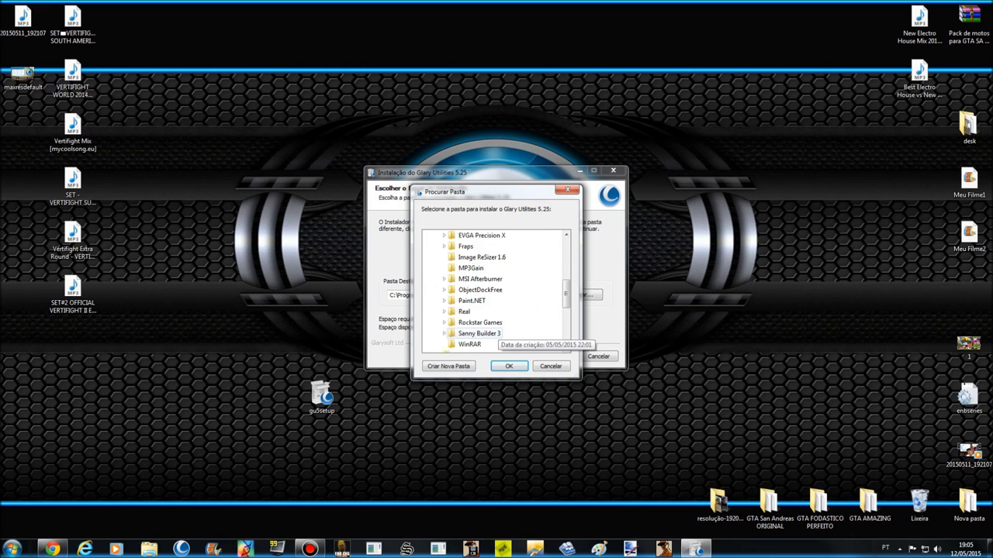
scroll(497, 291, up, 1)
scroll(496, 291, up, 1)
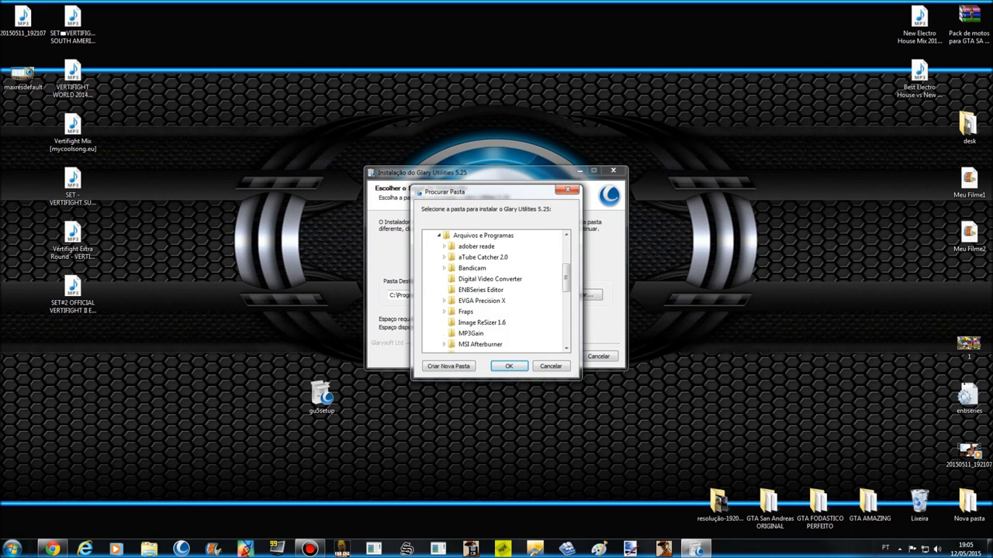
Open the Arquivos e Programas folder on drive F: in Windows Explorer and cancel the installer's folder selection dialog.
mouse_move(425, 524)
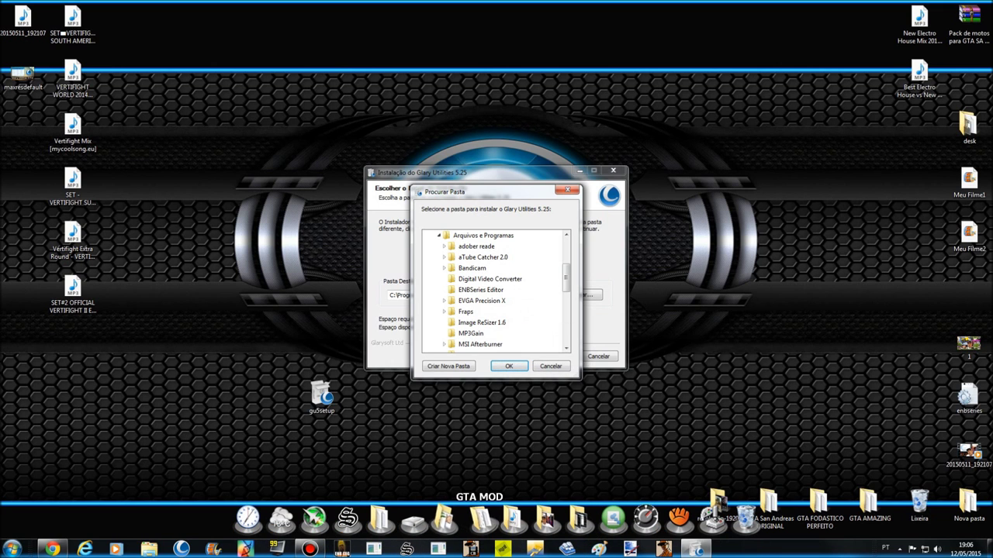
click(413, 518)
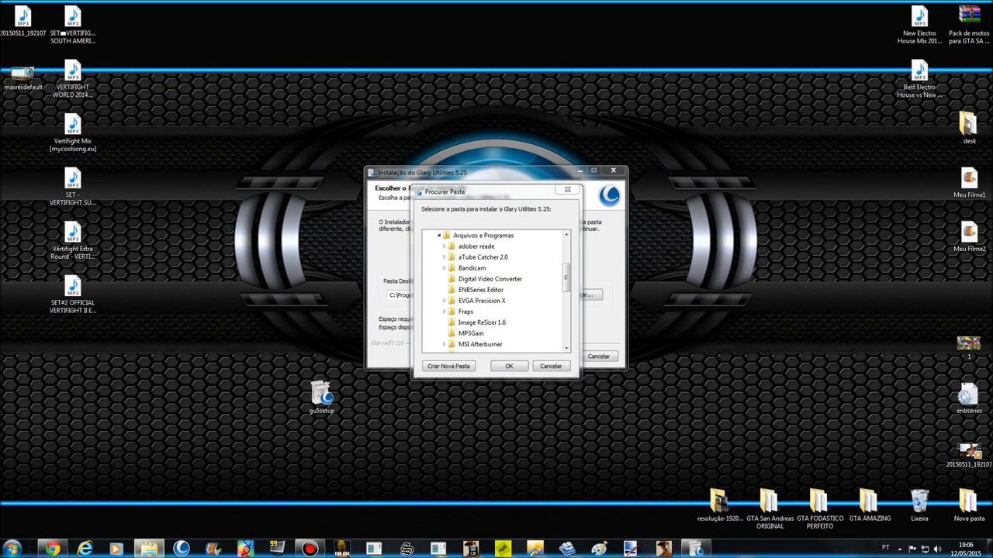
drag(365, 63, 752, 38)
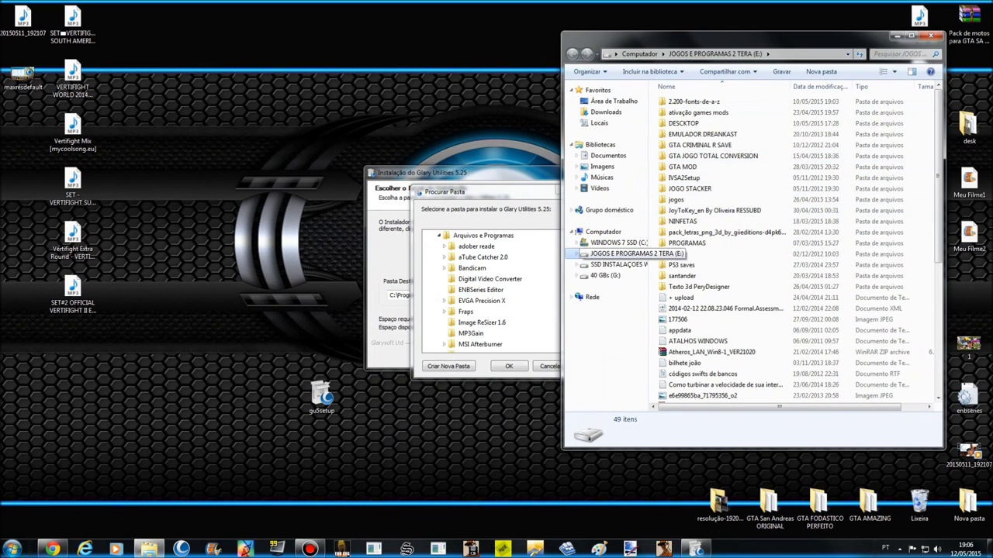
click(618, 264)
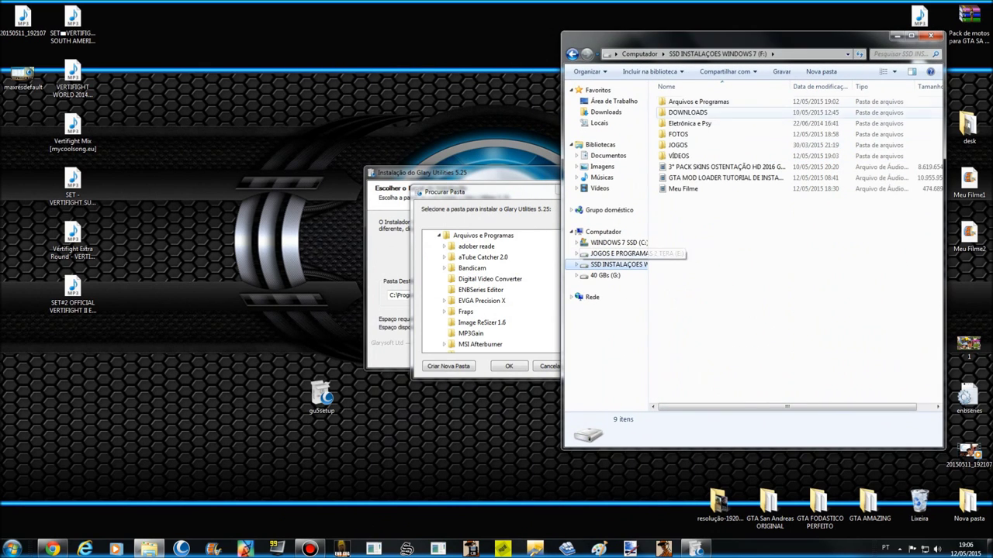
double_click(698, 102)
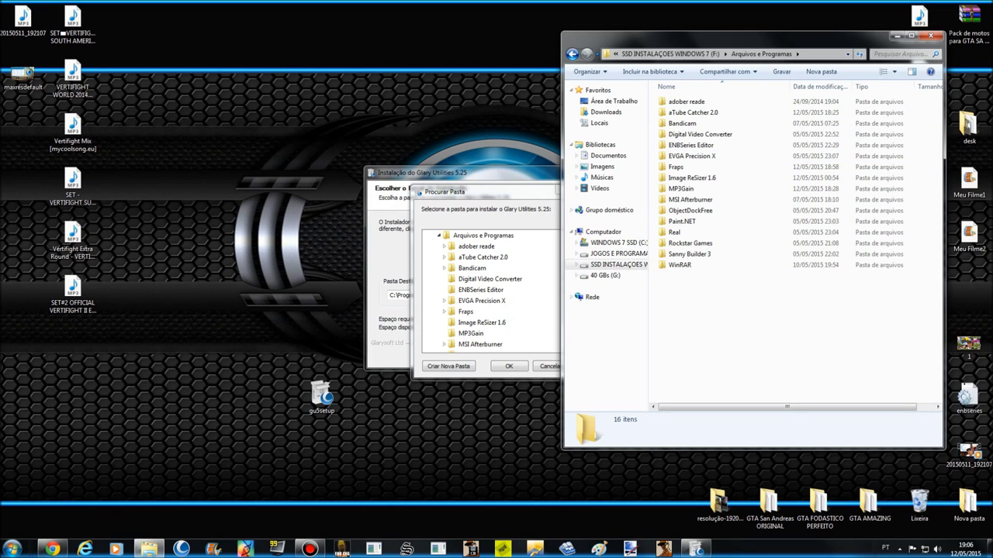
click(488, 192)
click(549, 366)
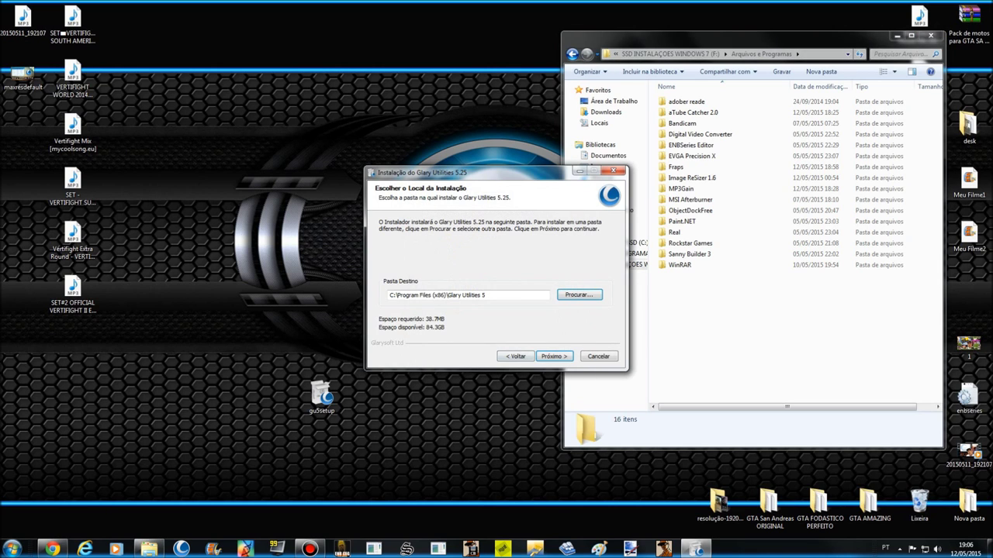
Create a folder in F:\Arquivos e Programas named Glary Utilities 5, copying the name from the installer's destination path.
drag(487, 295, 449, 295)
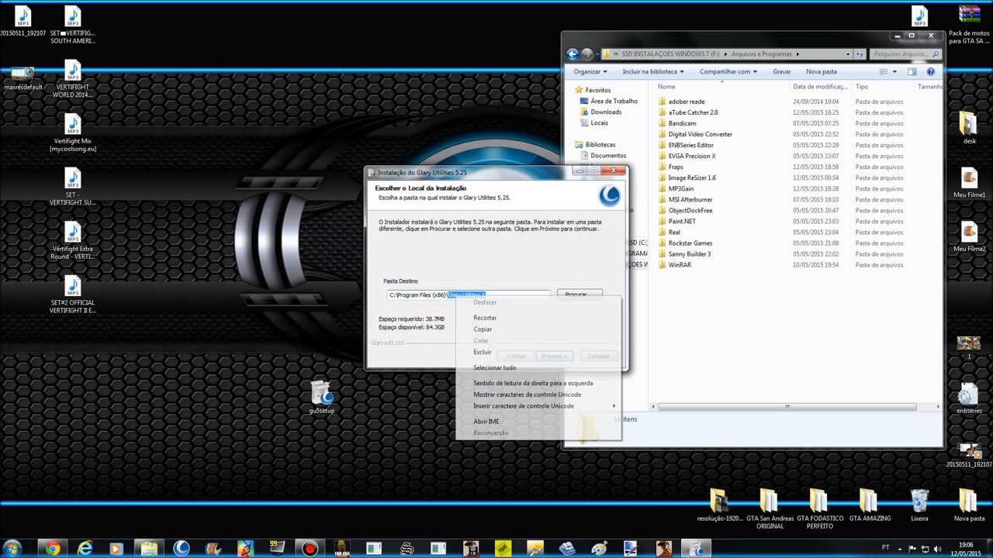
right_click(456, 296)
click(483, 329)
right_click(708, 315)
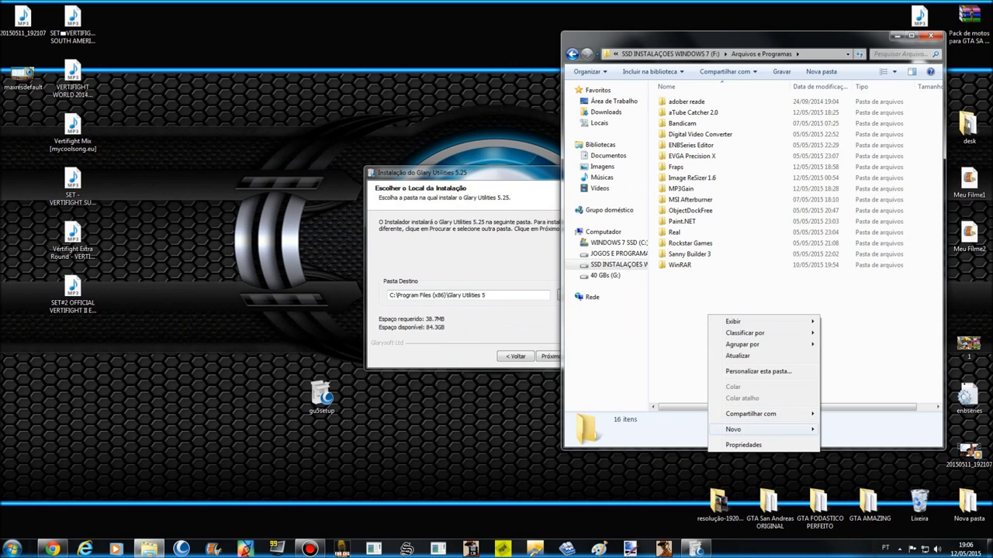
mouse_move(760, 429)
click(841, 429)
right_click(689, 276)
key(Escape)
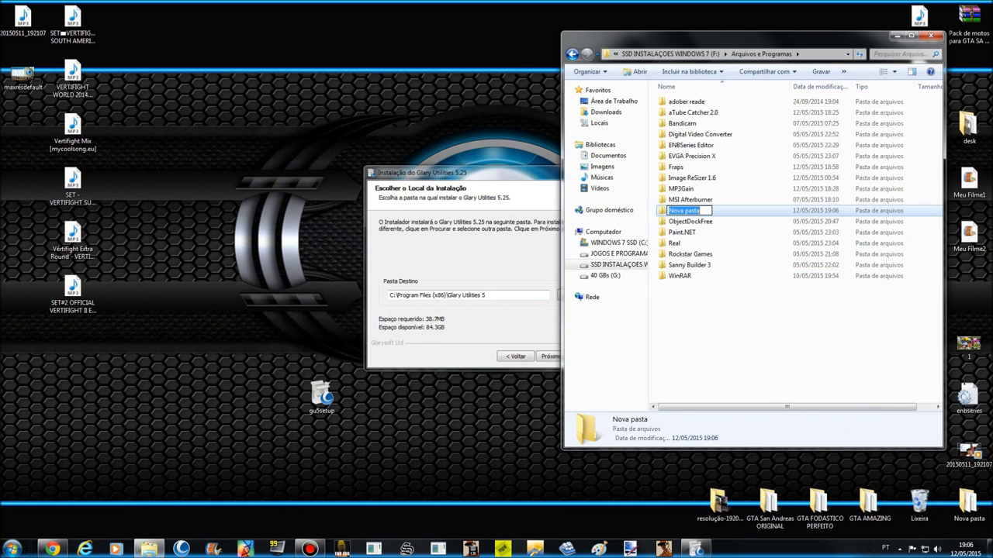
right_click(688, 210)
click(709, 257)
key(Return)
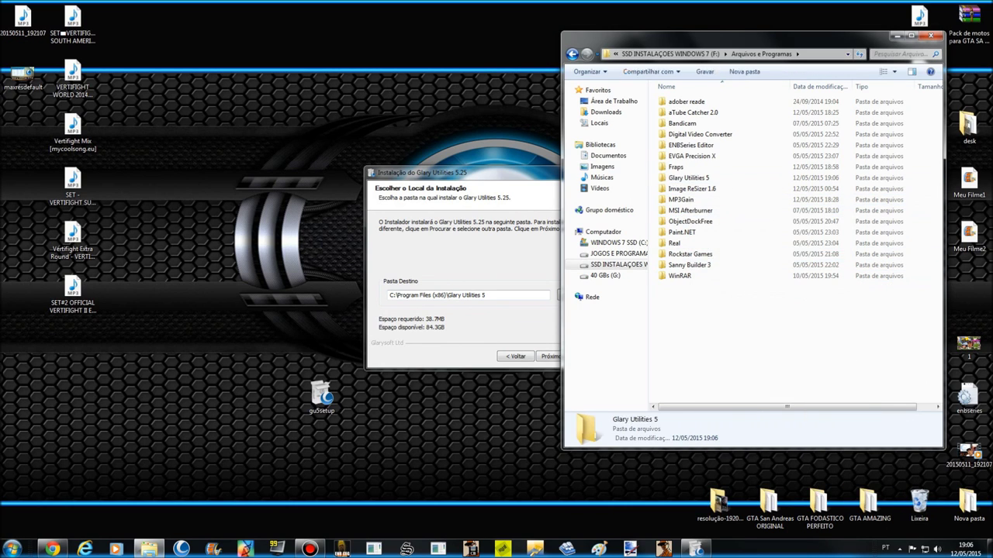
Set the installer's destination folder to F:\Arquivos e Programas\Glary Utilities 5 by browsing to it.
click(466, 173)
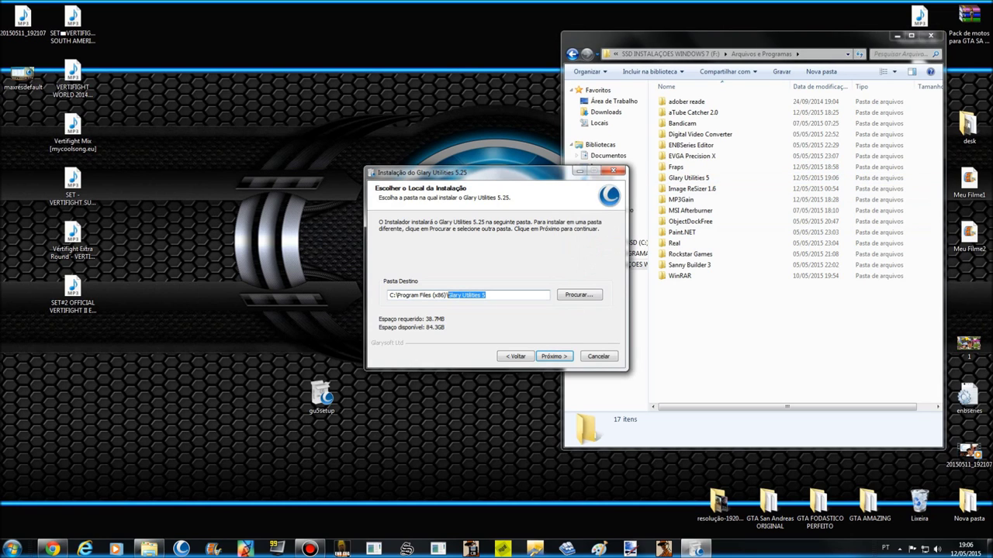
click(579, 295)
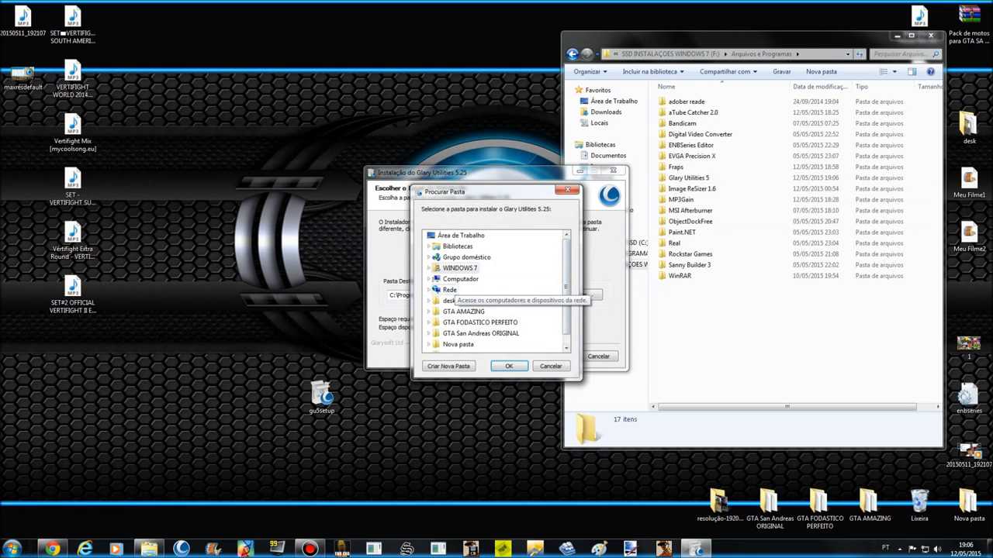
click(429, 279)
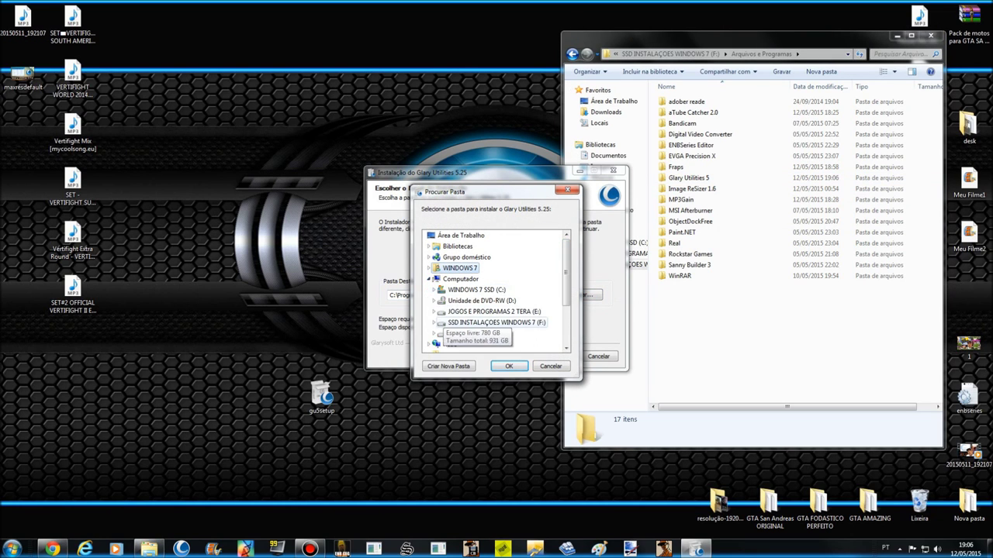
click(433, 322)
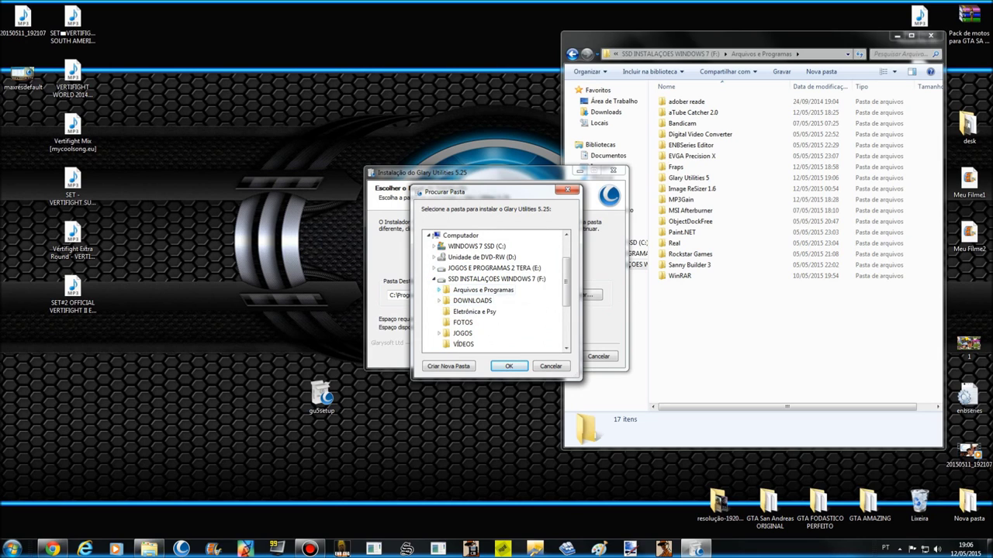
click(439, 290)
scroll(475, 333, down, 3)
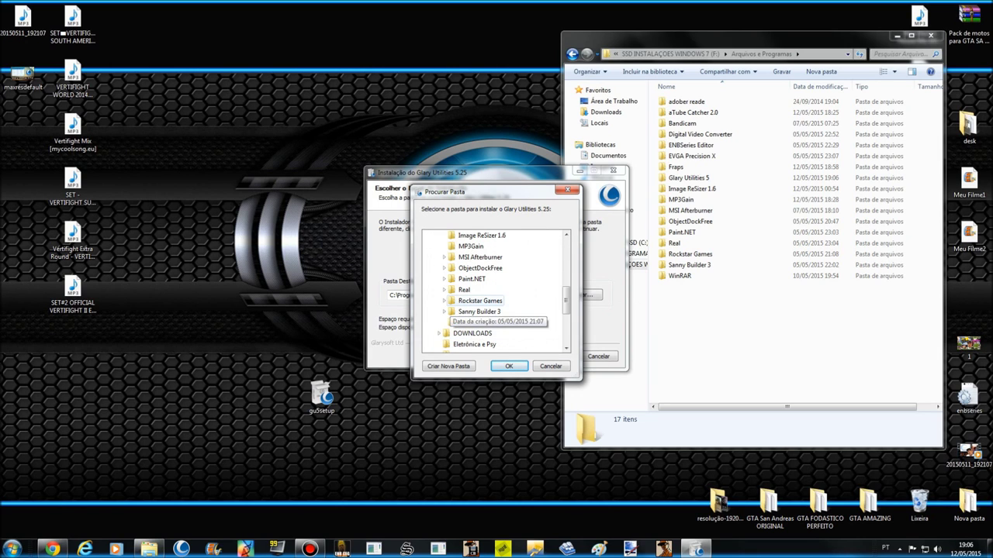
scroll(475, 332, up, 1)
click(479, 258)
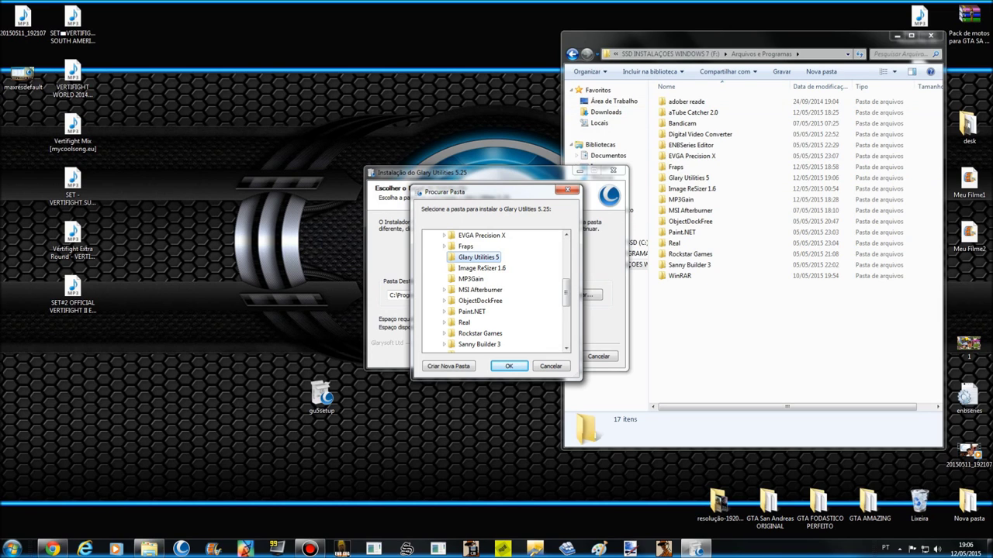
key(Return)
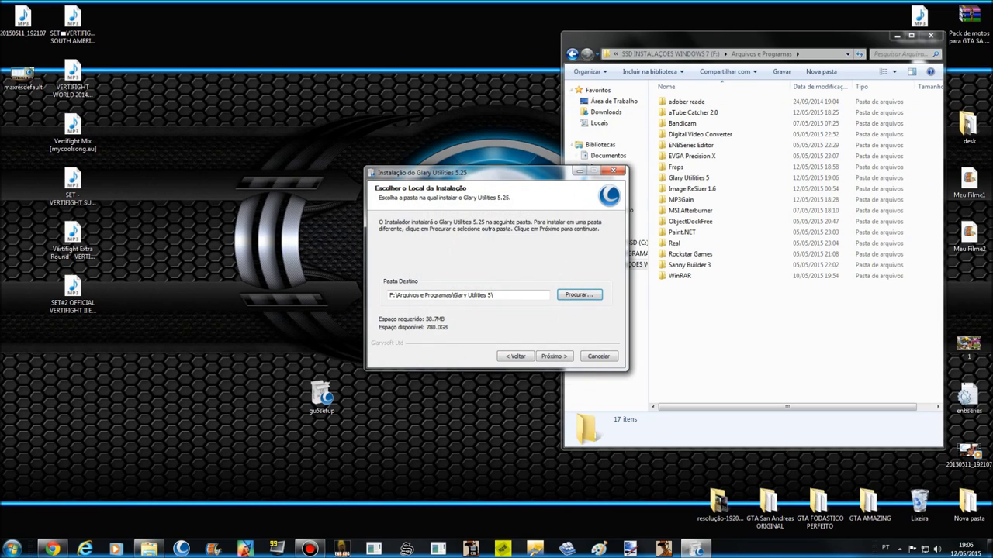
Start the installation, keeping the desktop icon, Quick Launch icon and Customer Experience Improvement Program options selected.
key(alt+Tab)
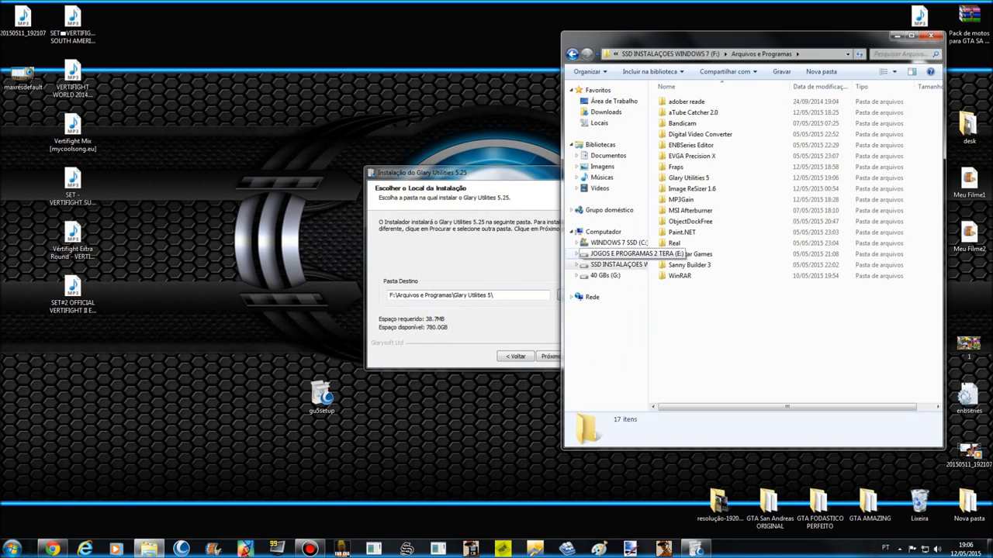
click(697, 549)
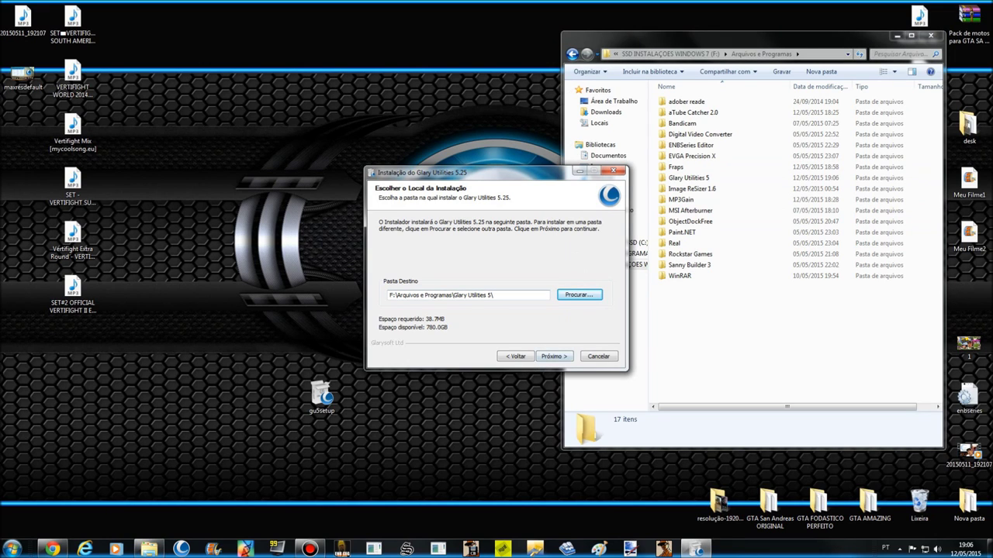
key(Return)
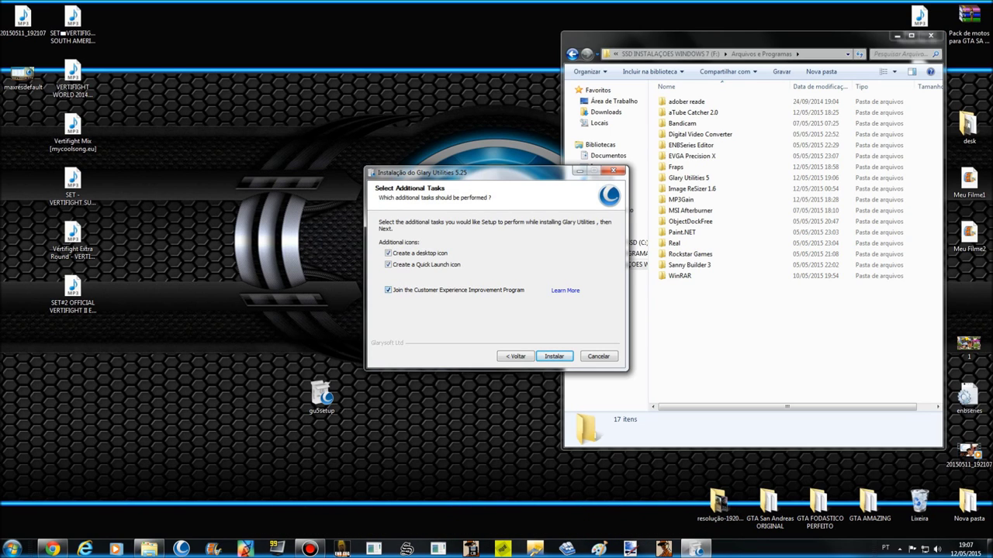
key(Return)
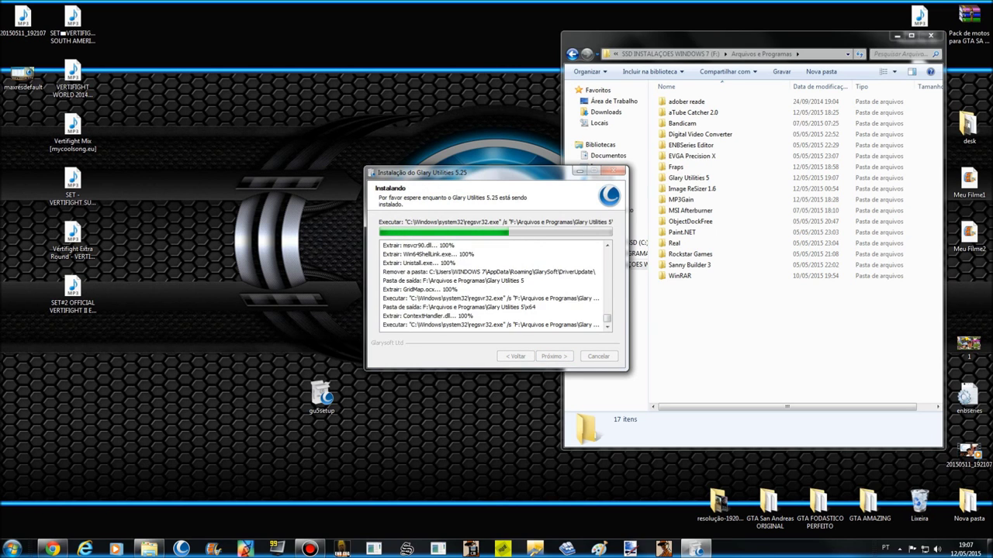
Finish the Glary Utilities 5.25 installer with program launch and release notes selected, and close the release notes page after looking through it.
click(930, 35)
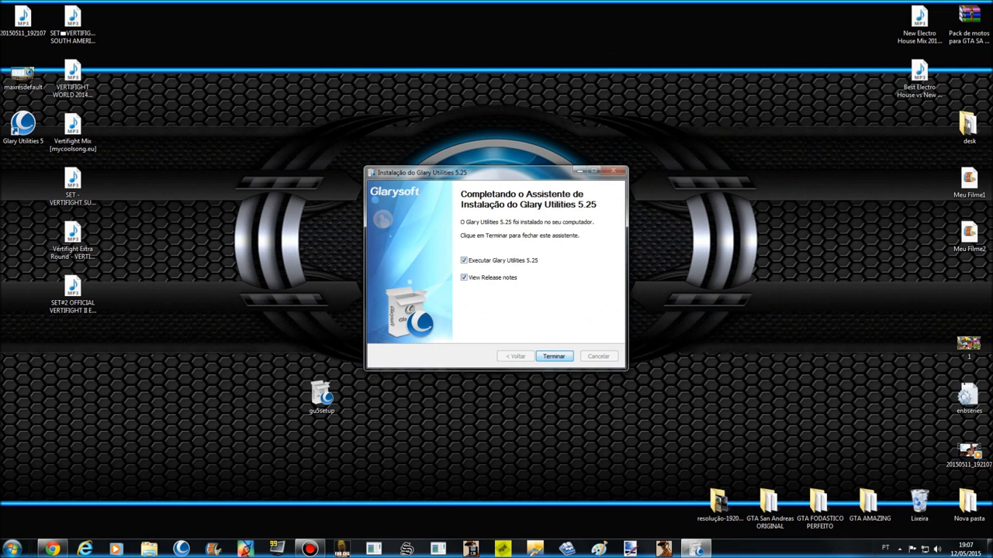
key(Return)
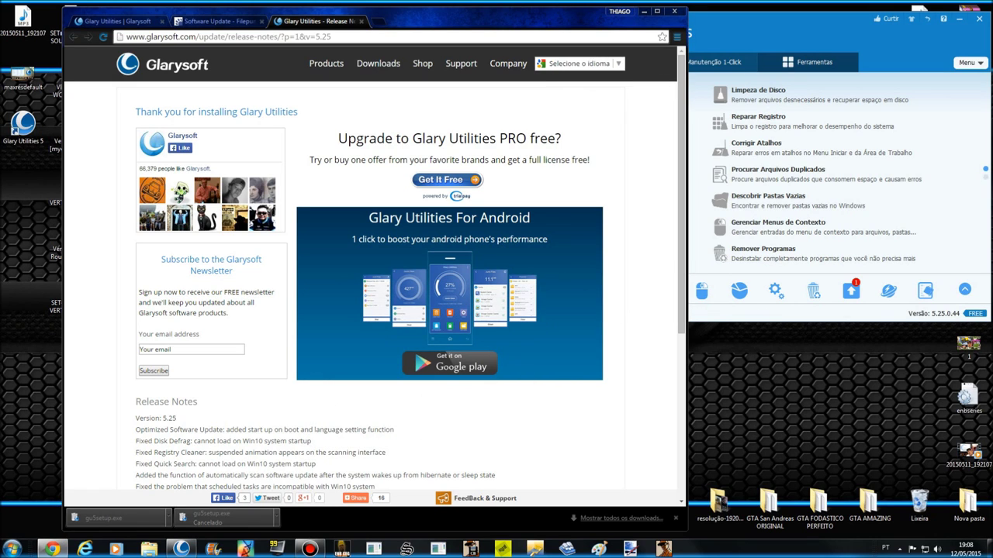
scroll(373, 271, down, 4)
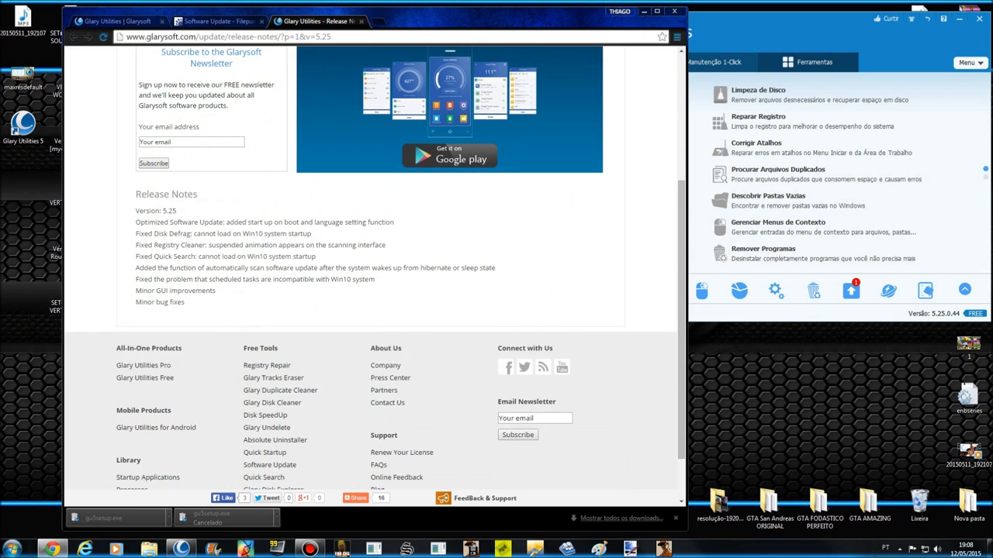
scroll(372, 271, up, 4)
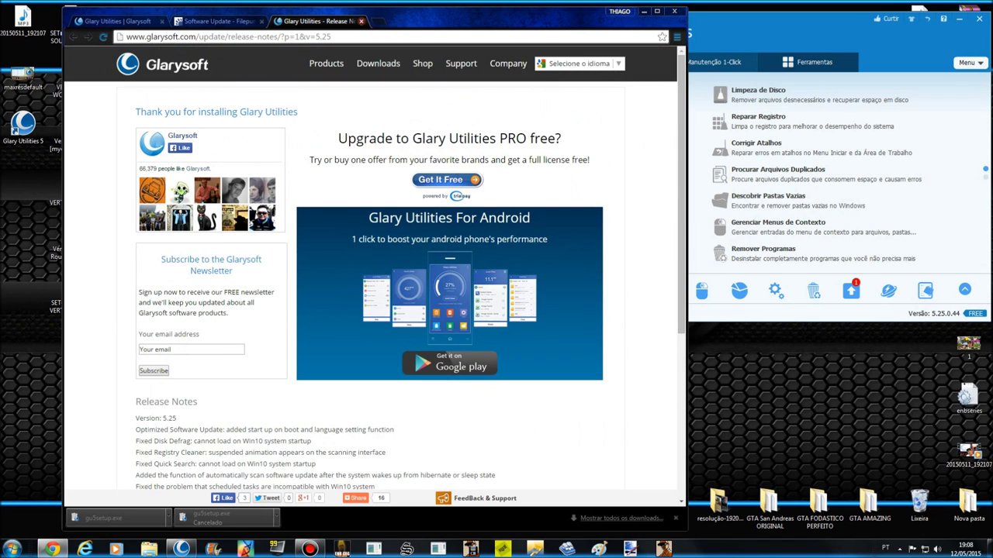
click(674, 11)
Dismiss the Pro Edition activation dialog and arrange the Glary Utilities window and the gu5setup icon apart on the desktop.
drag(674, 27, 462, 98)
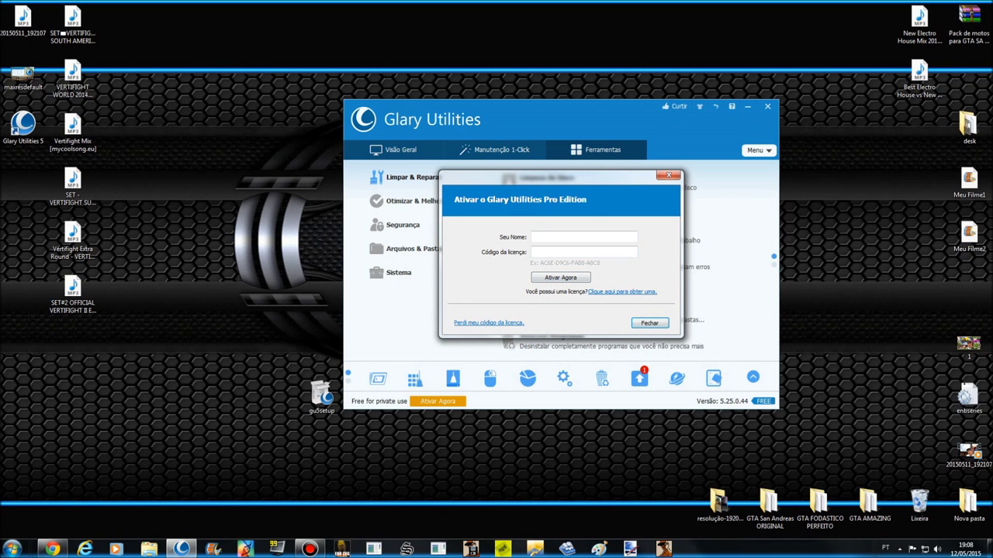
key(Escape)
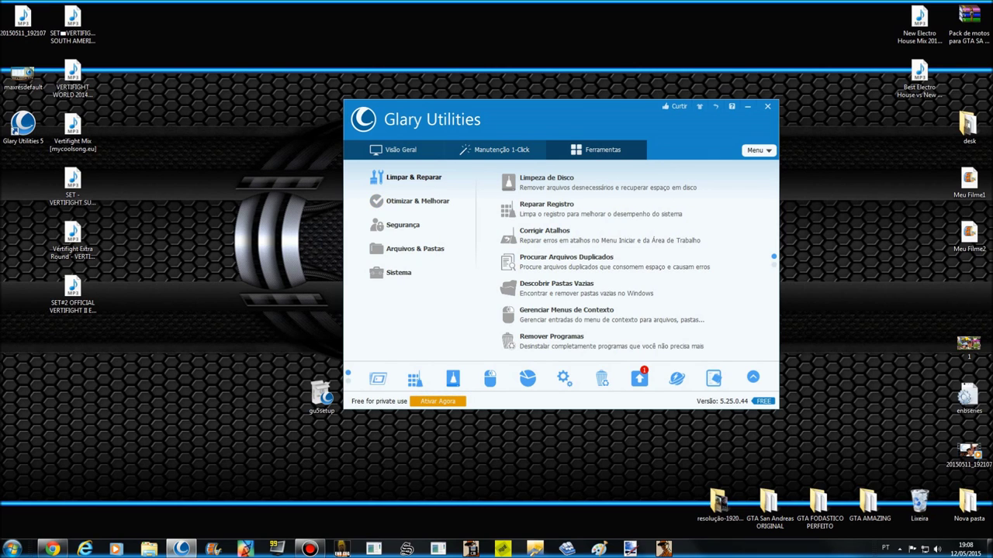
drag(322, 395, 271, 450)
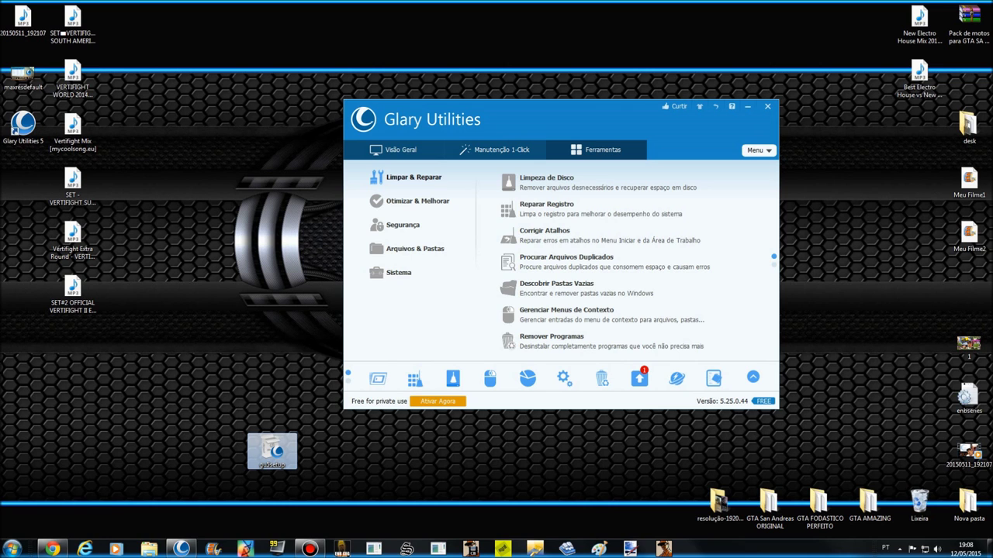
drag(561, 119, 531, 121)
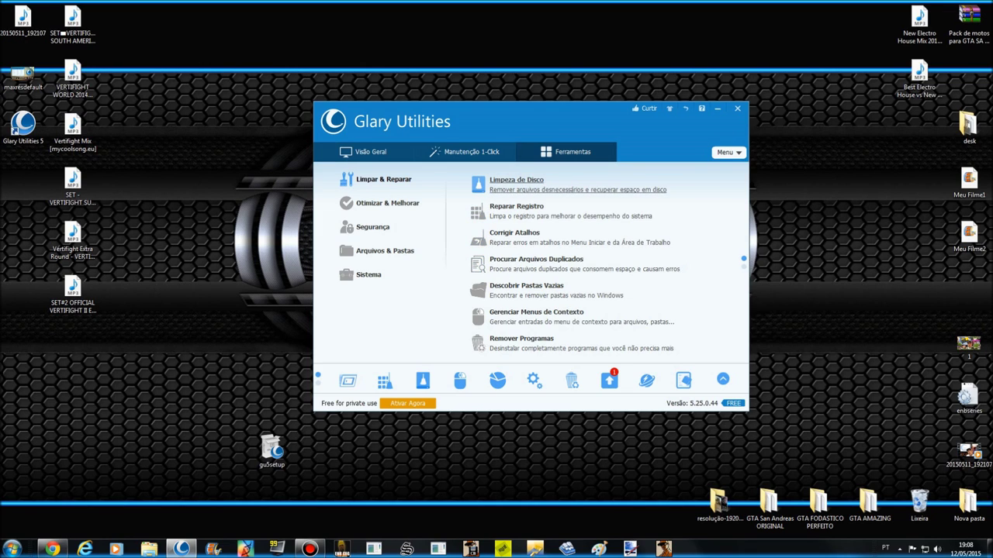
Scan the computer with Limpeza de Disco, view its cleaning history and look over the Windows cleanup tasks.
click(516, 180)
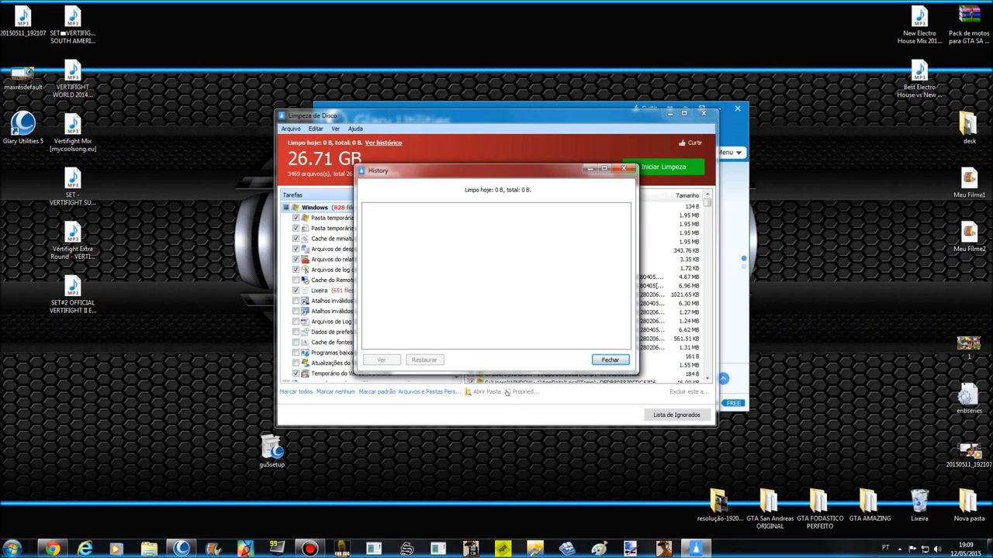
key(Escape)
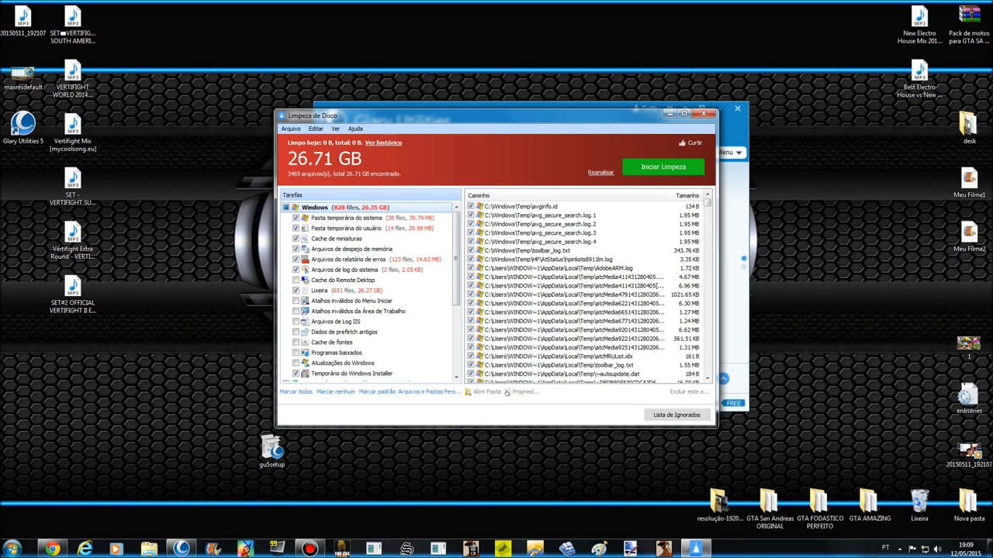
scroll(371, 293, down, 1)
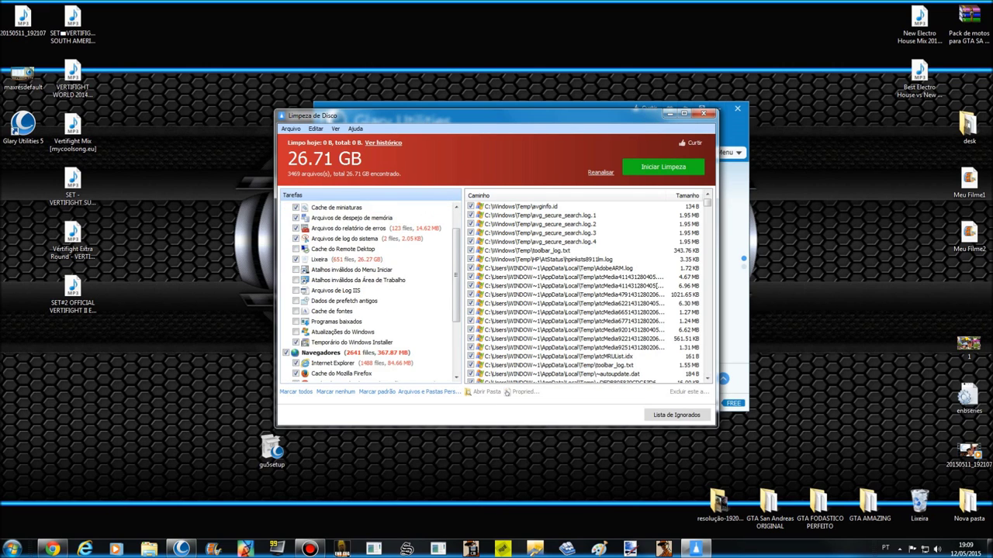
scroll(371, 293, up, 1)
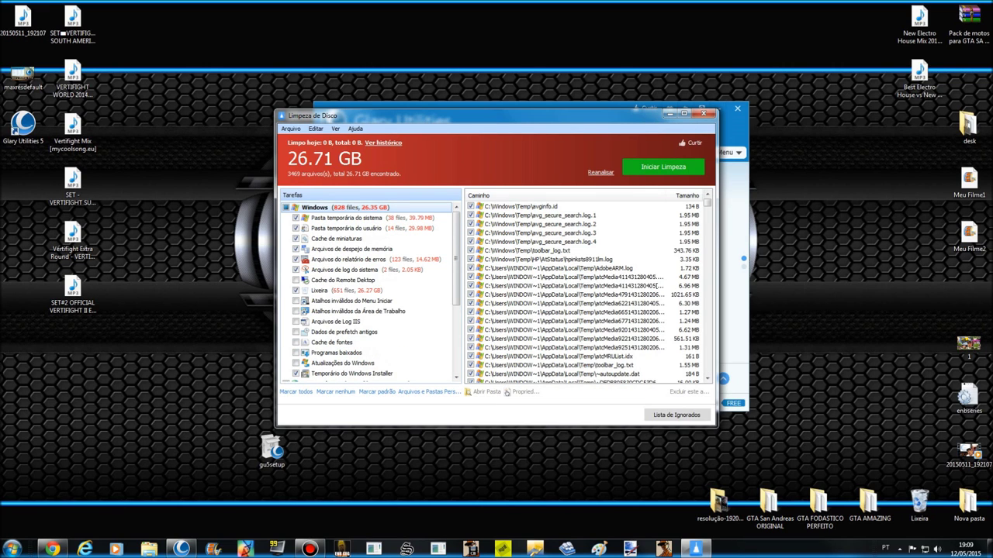
Examine the paths and sizes of the files that Limpeza de Disco selected for deletion, from temporary files to Recycle Bin contents.
scroll(588, 293, down, 3)
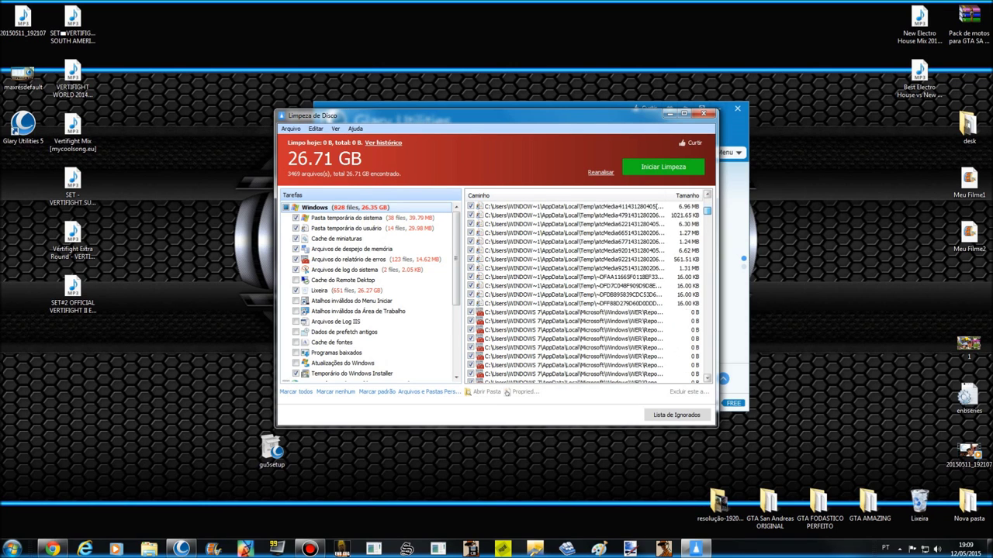
scroll(588, 293, down, 4)
scroll(588, 293, up, 5)
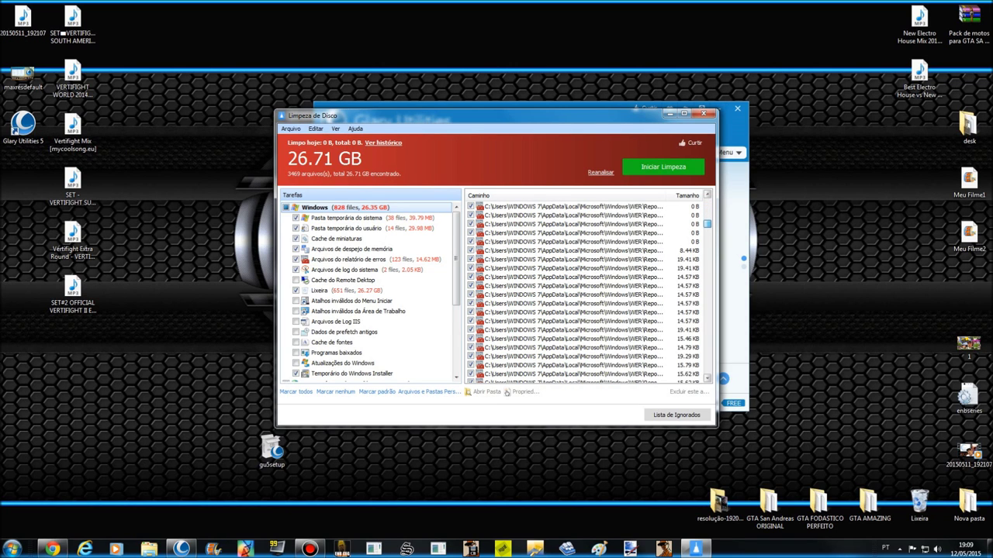
scroll(588, 294, down, 5)
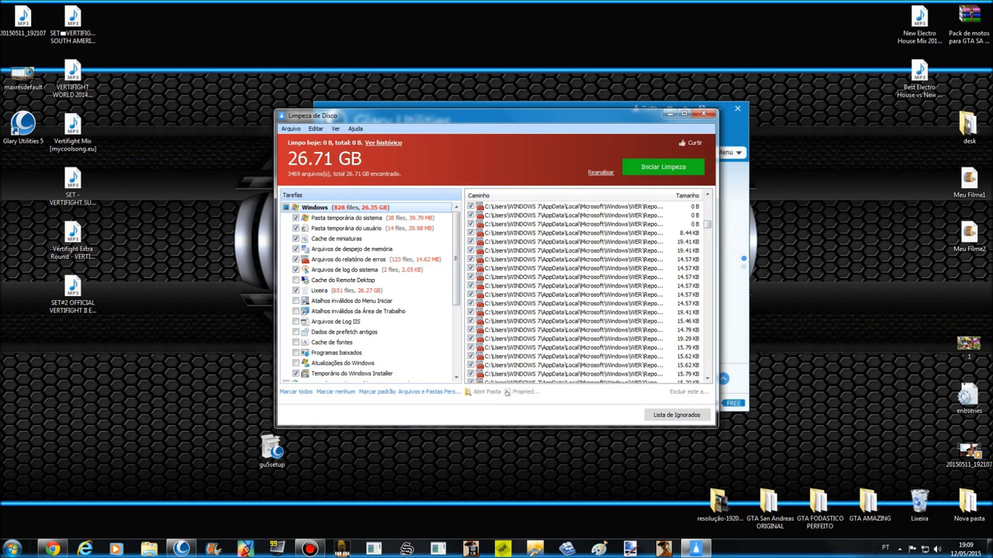
scroll(369, 293, down, 3)
drag(707, 224, 707, 248)
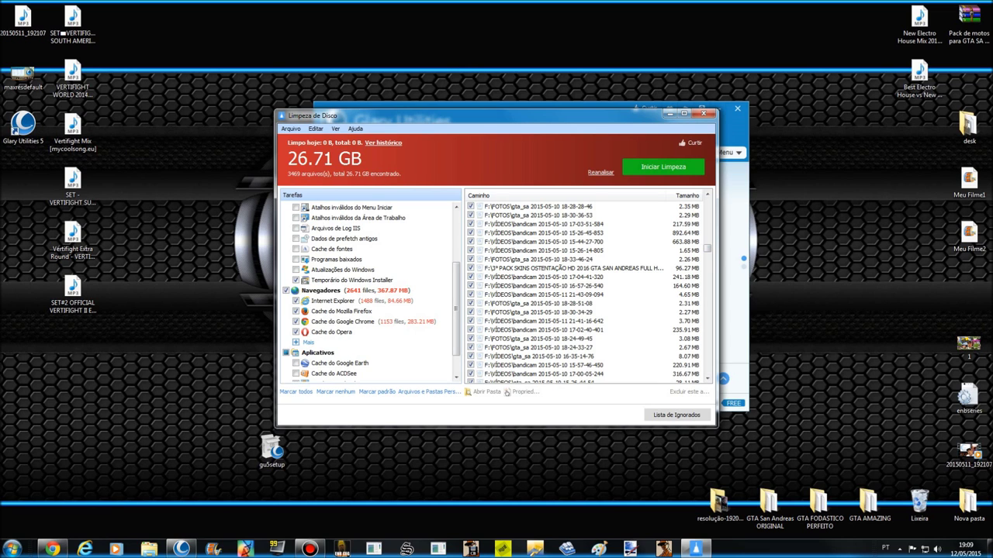
scroll(588, 293, down, 5)
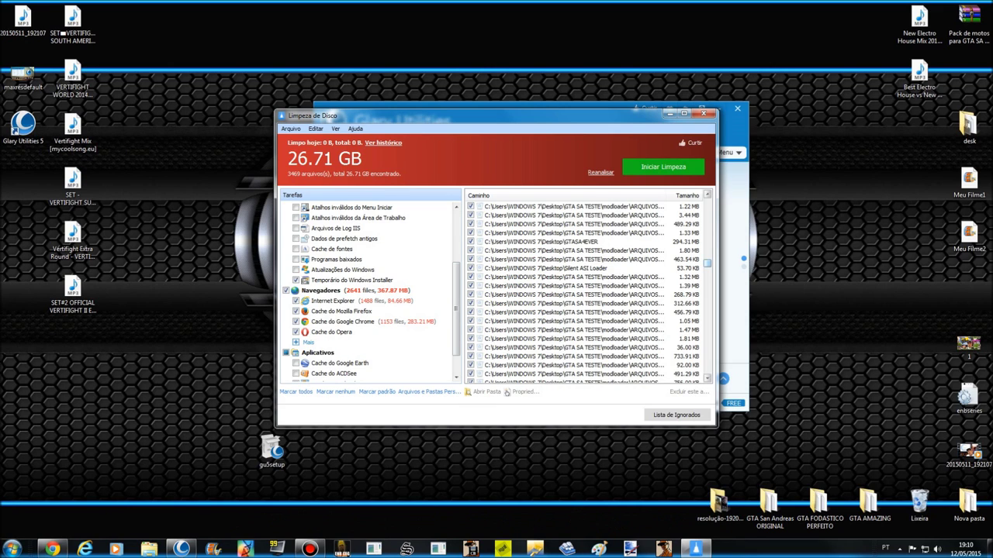
scroll(588, 293, down, 2)
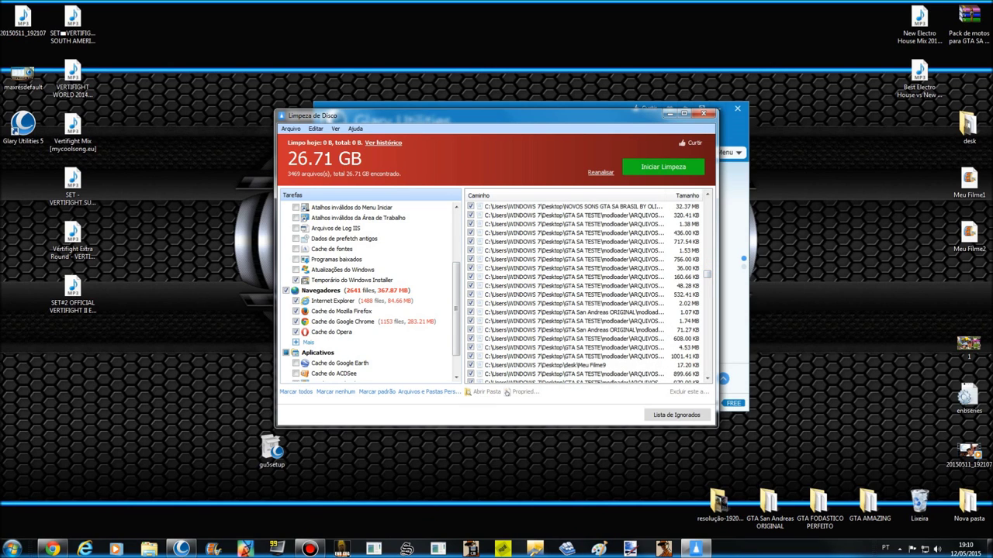
drag(707, 274, 707, 324)
scroll(588, 294, down, 3)
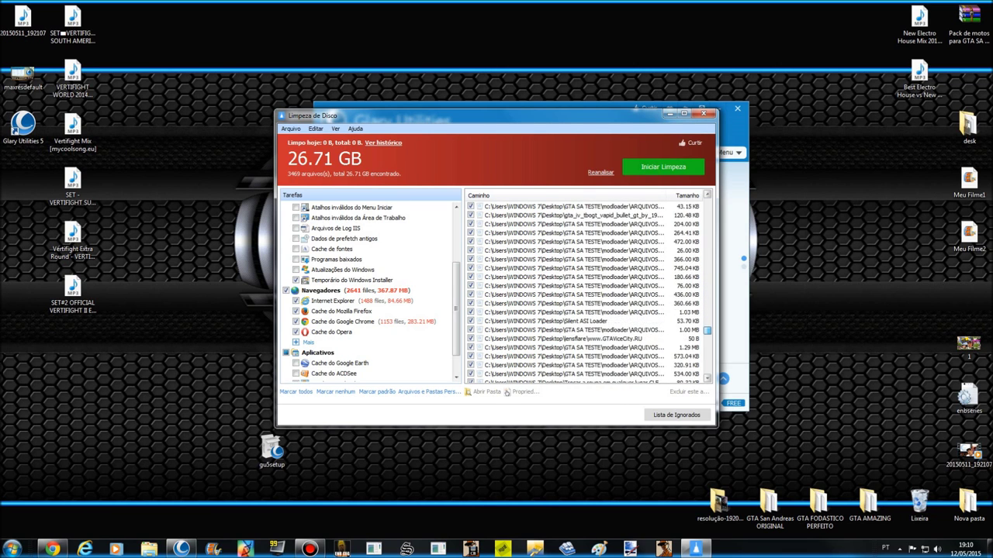
scroll(588, 293, down, 3)
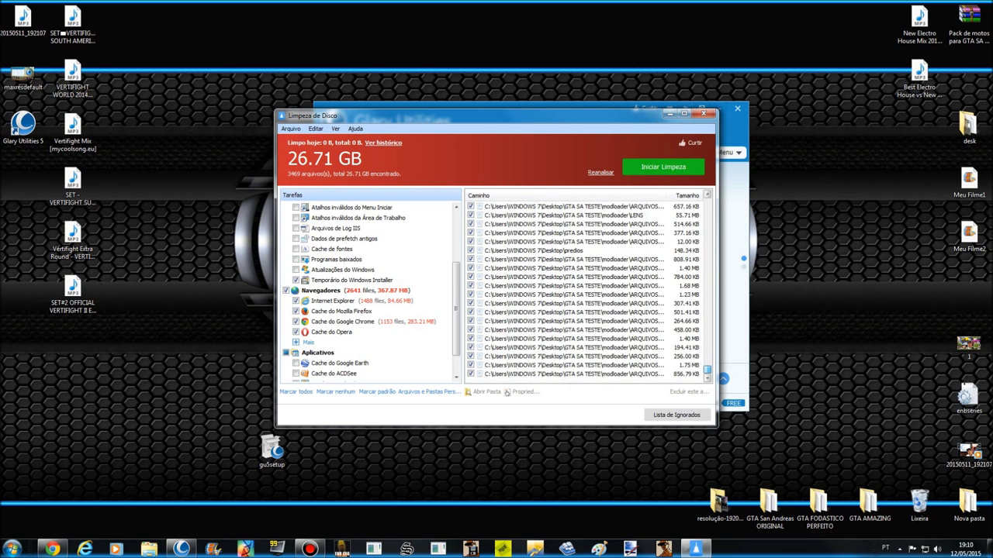
drag(707, 370, 707, 288)
scroll(588, 293, up, 5)
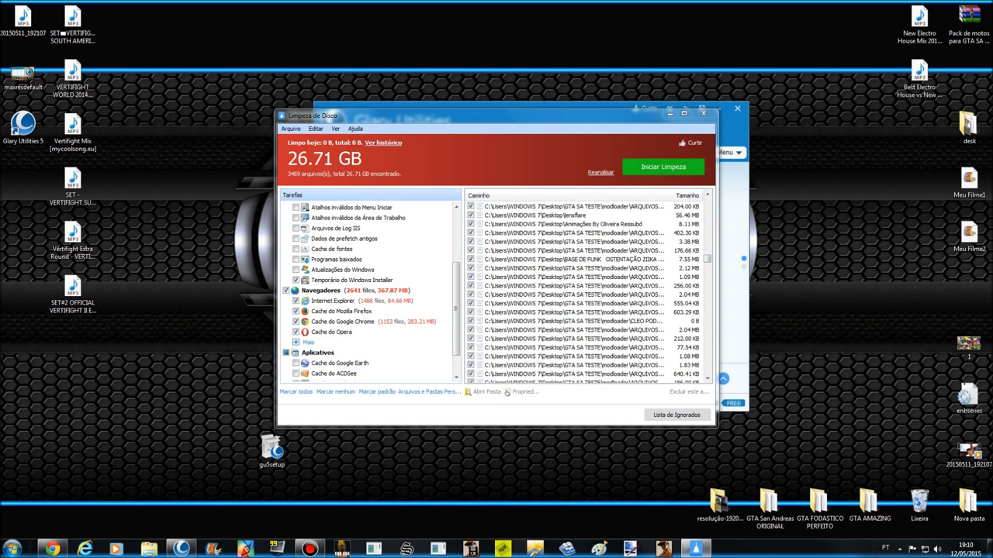
scroll(588, 294, up, 6)
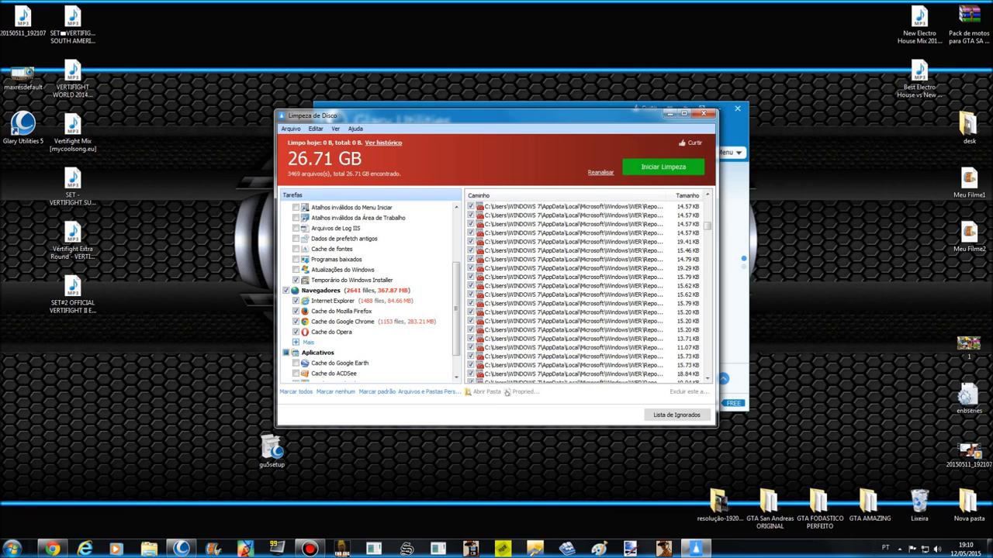
scroll(588, 293, up, 5)
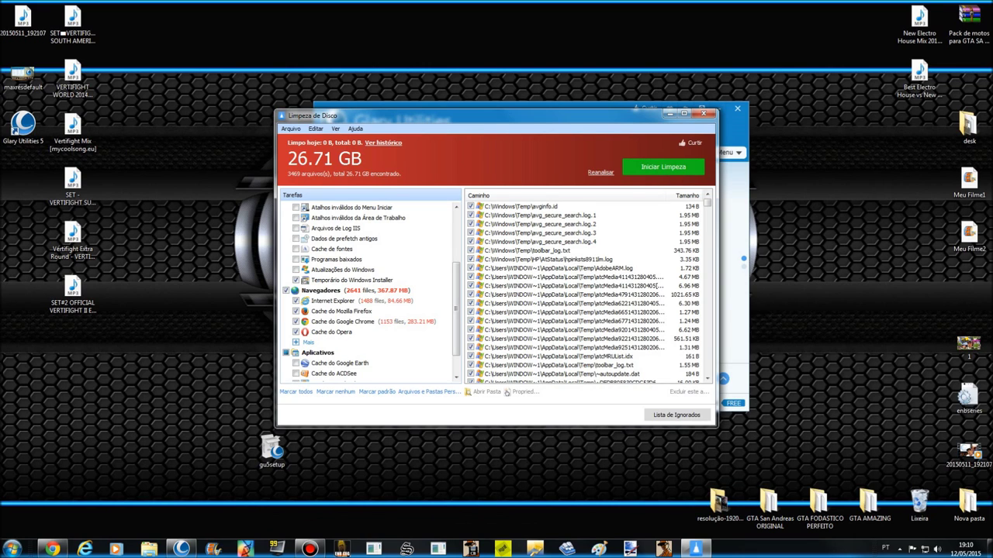
Review the Windows, Navegadores and Aplicativos cleanup tasks, and close Limpeza de Disco without cleaning.
drag(456, 308, 456, 258)
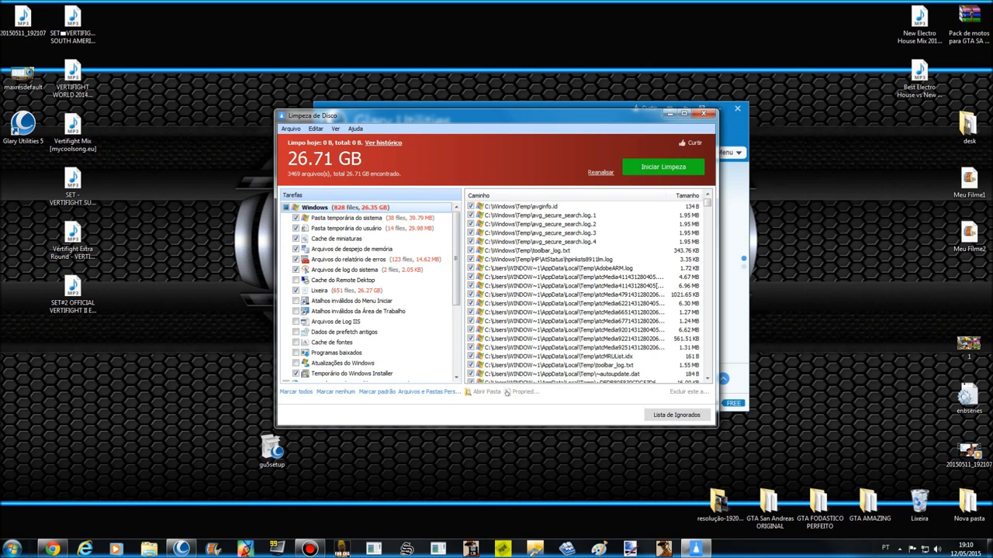
drag(456, 259, 456, 275)
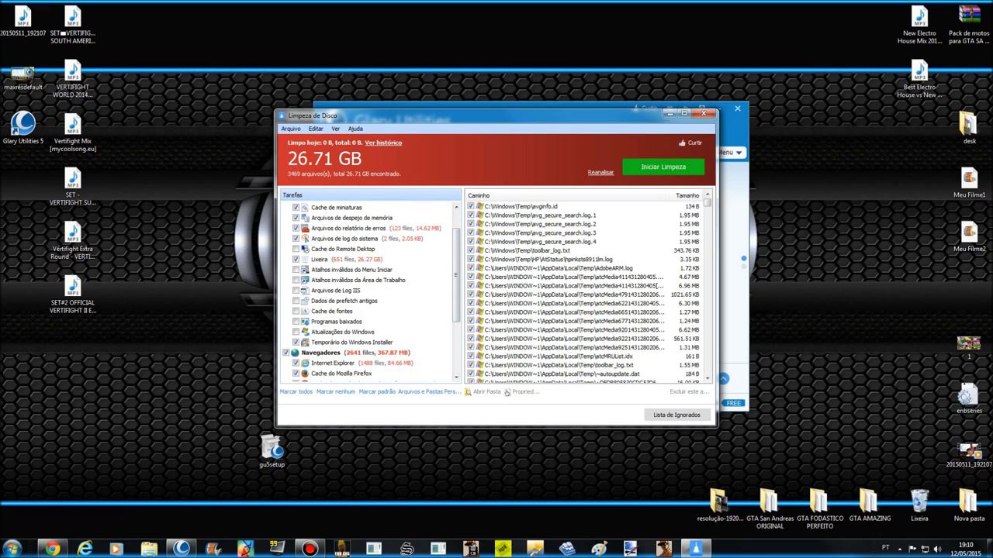
scroll(370, 292, down, 2)
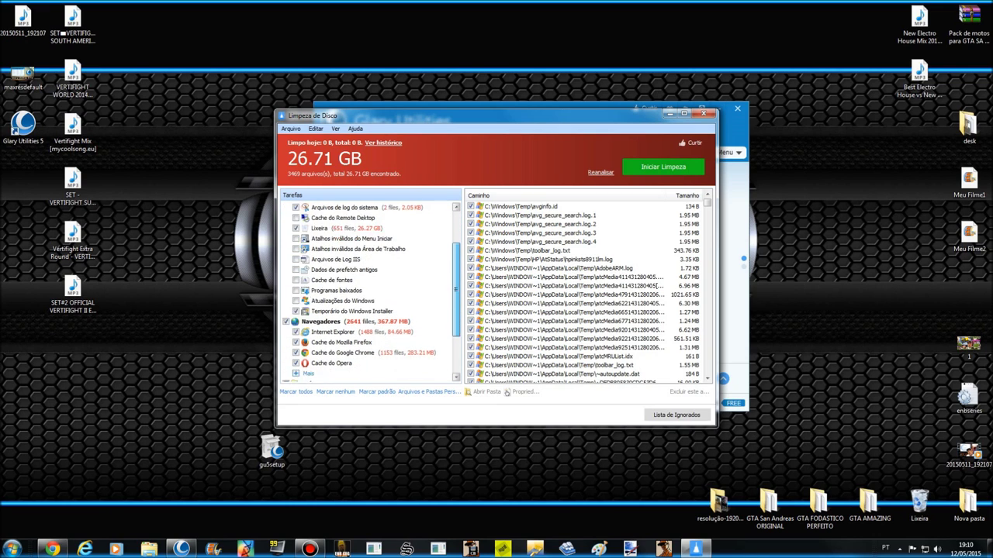
scroll(370, 293, down, 1)
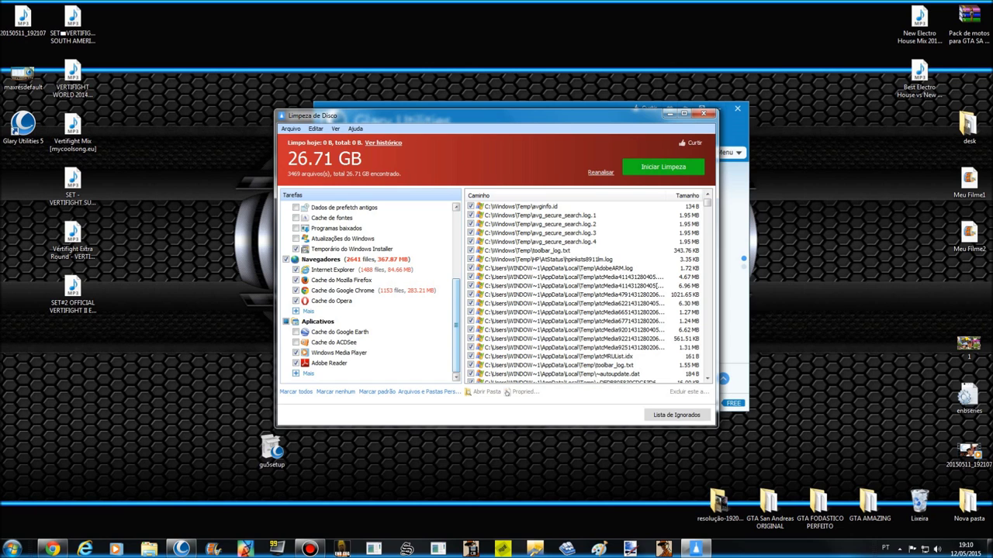
scroll(371, 293, up, 4)
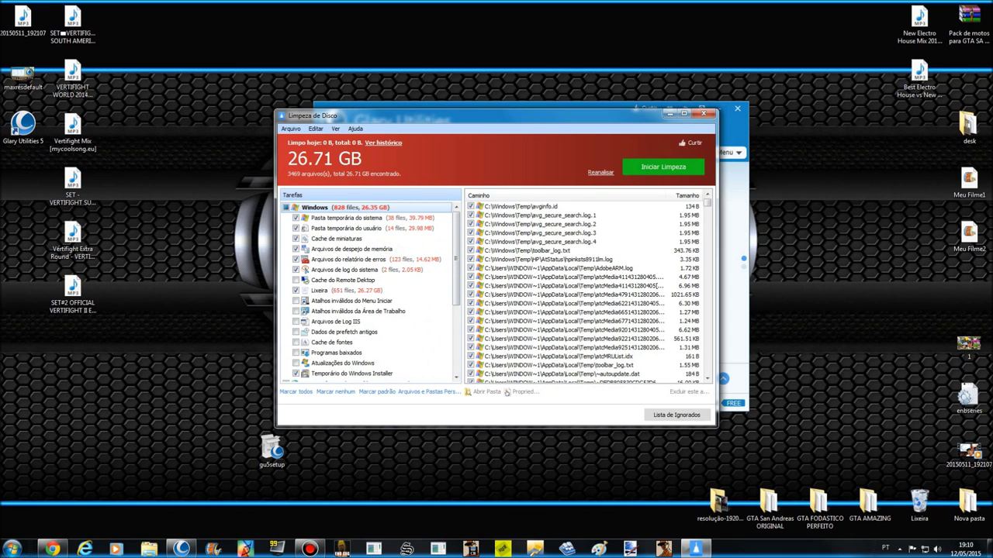
click(703, 114)
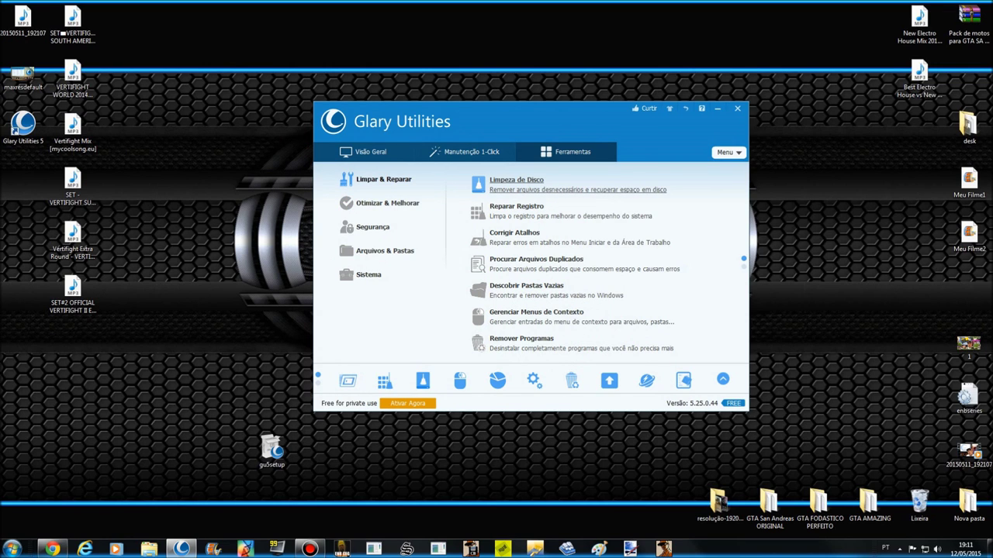
Scan the registry with Reparar Registro, review its checked items and the Pro activation form, and close both without repairing or activating.
click(516, 207)
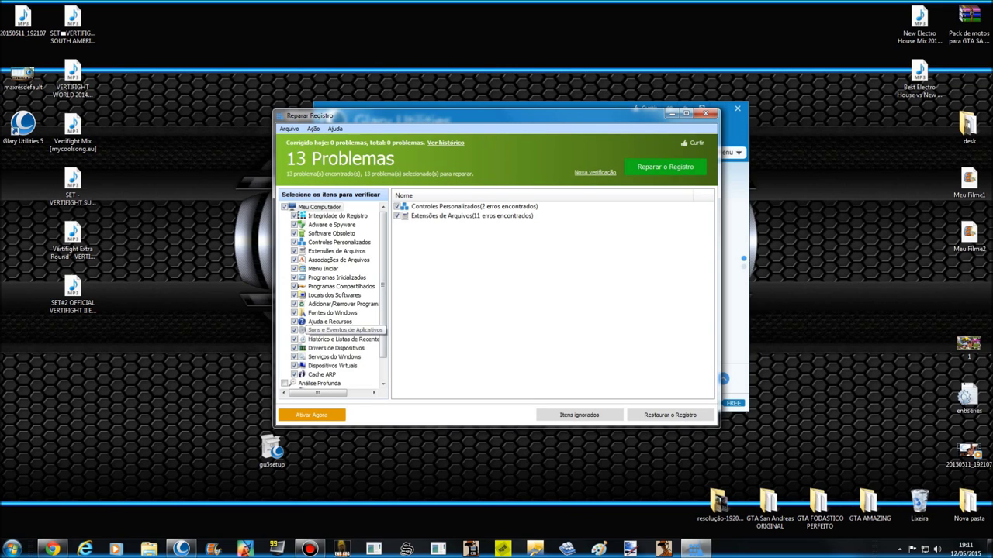
scroll(334, 298, down, 1)
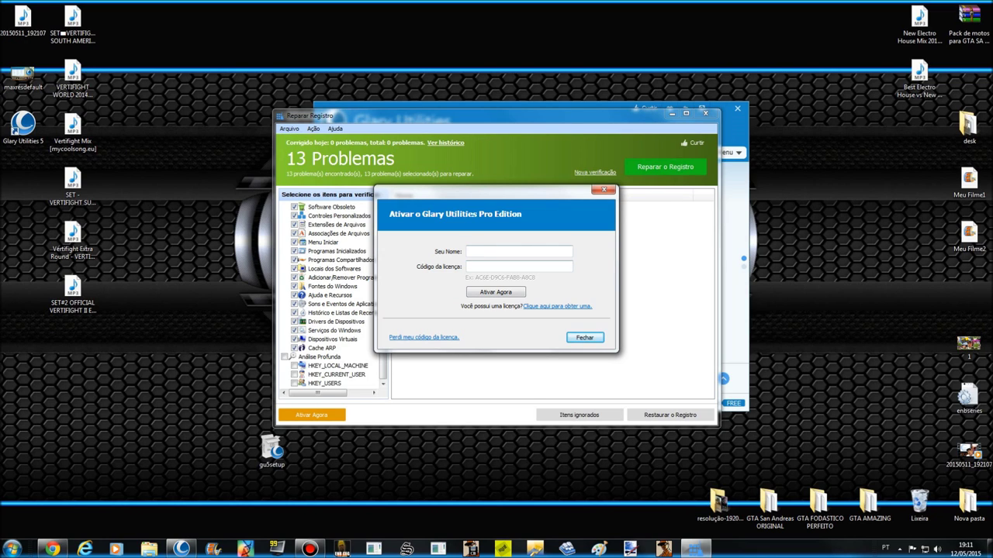
click(468, 251)
click(468, 266)
click(584, 337)
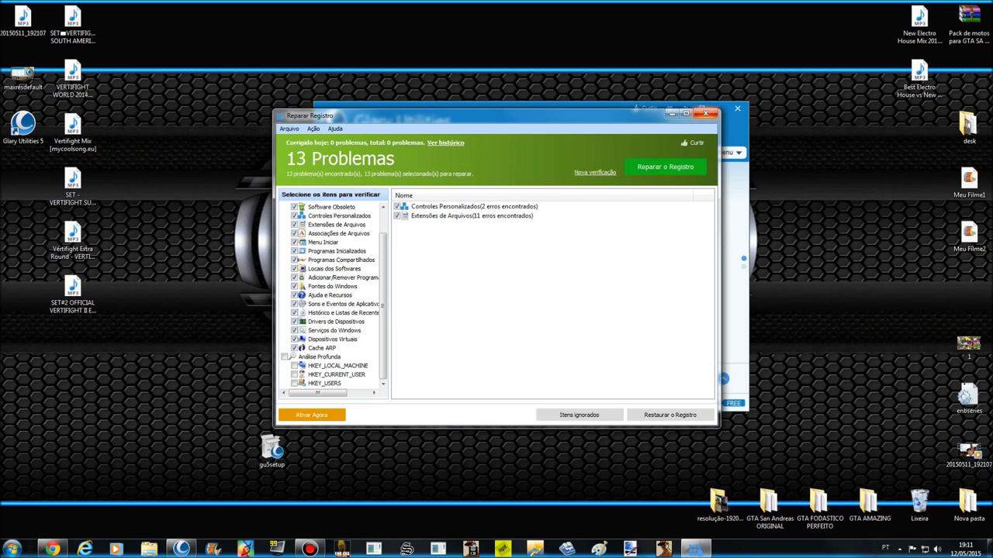
click(705, 114)
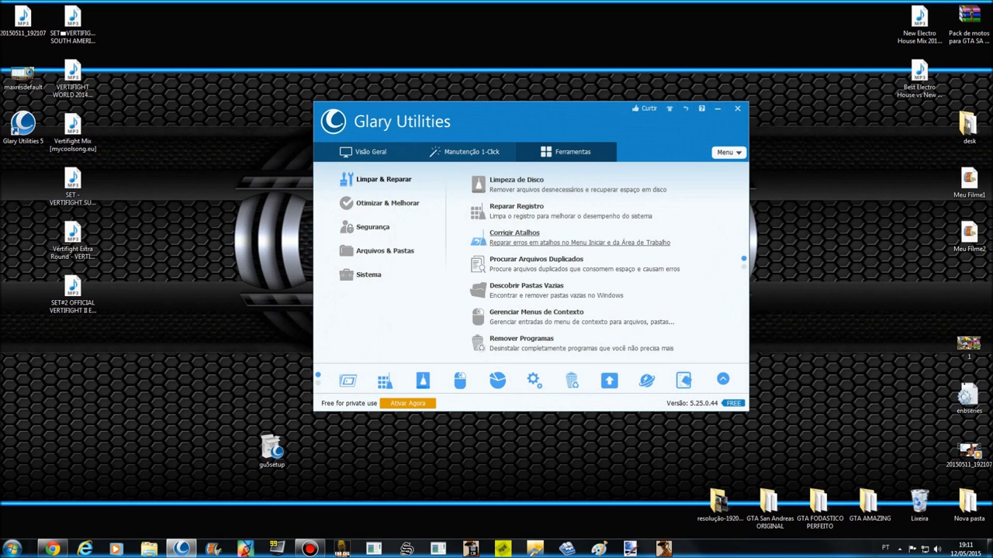
Run a quick scan for broken shortcuts with Corrigir Atalhos and look over the listed shortcuts and their targets.
click(514, 233)
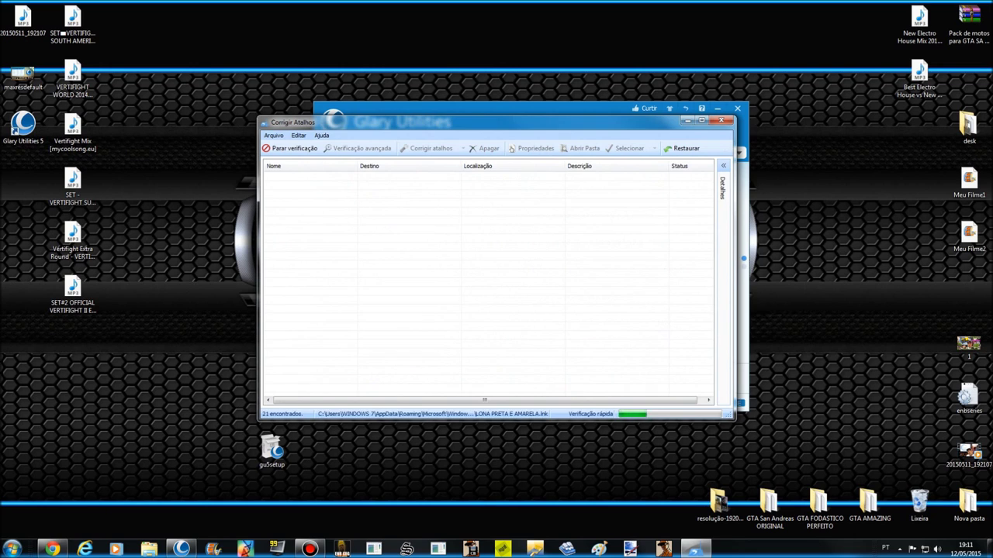
scroll(488, 283, down, 1)
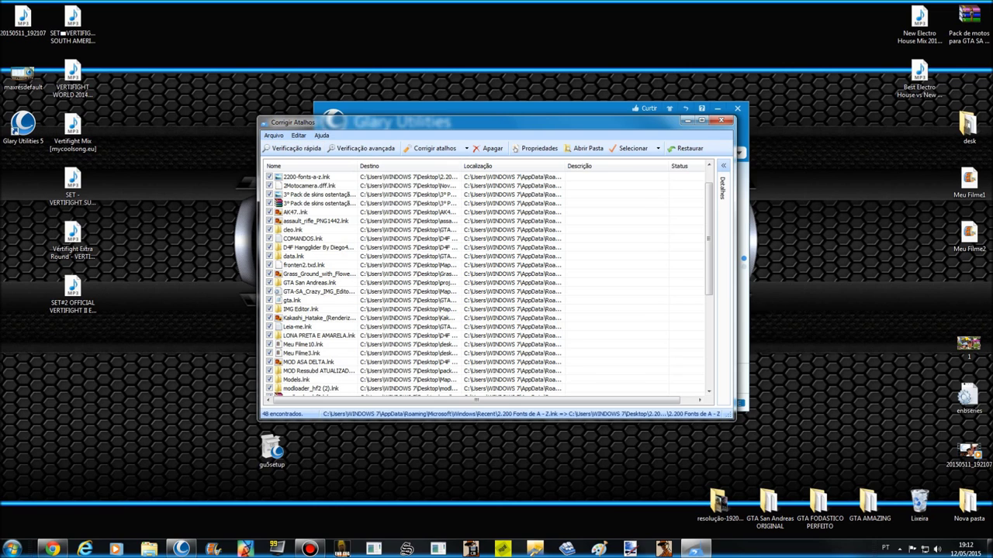
click(295, 148)
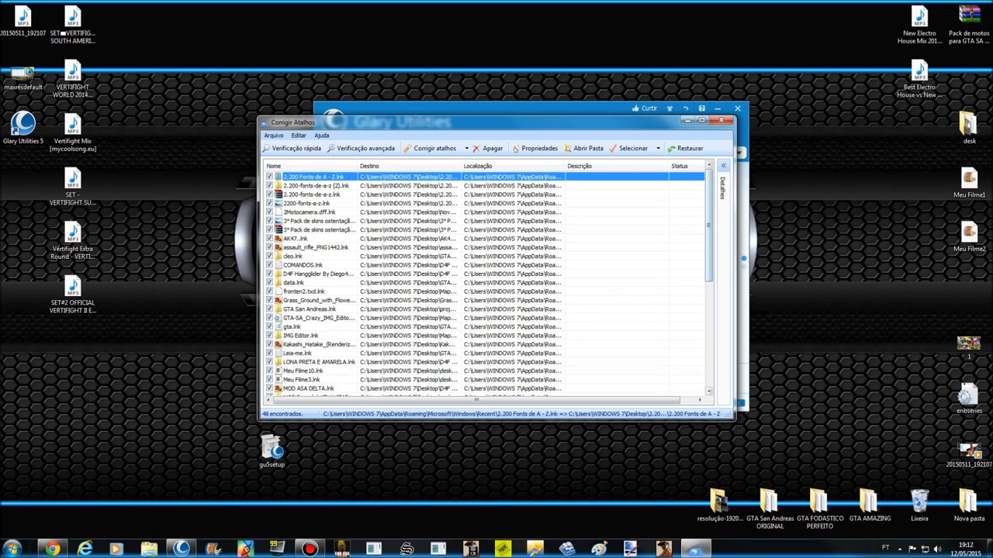
mouse_move(708, 224)
mouse_down()
mouse_move(708, 330)
mouse_move(708, 225)
mouse_up()
View the advanced scan and selection options of Corrigir Atalhos, and close it without fixing any shortcuts.
click(362, 148)
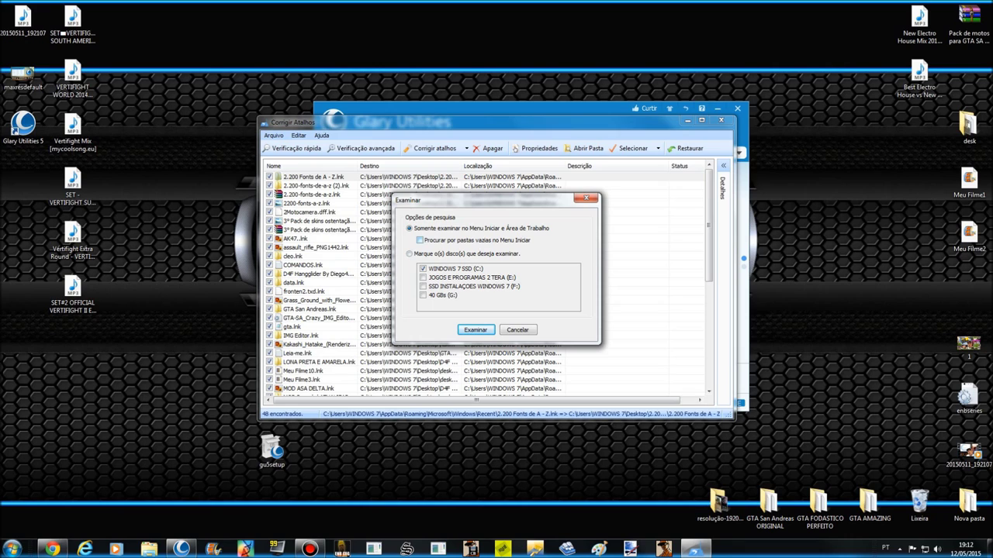
click(420, 239)
click(517, 330)
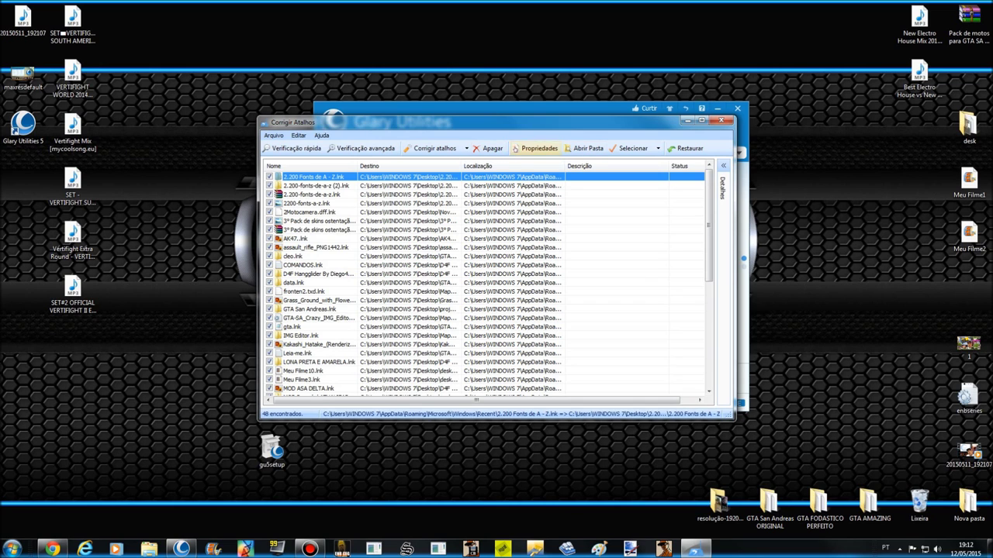
click(539, 148)
click(710, 153)
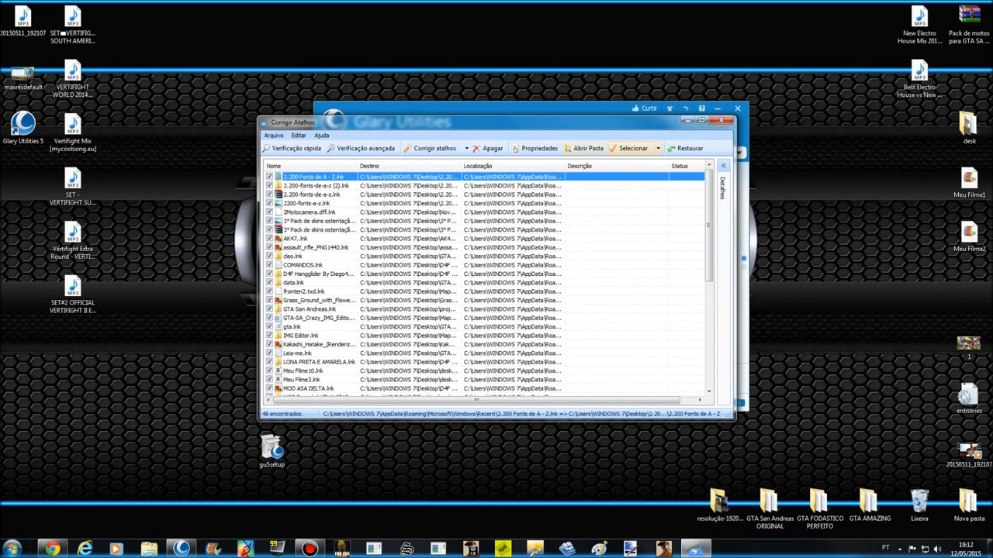
click(632, 149)
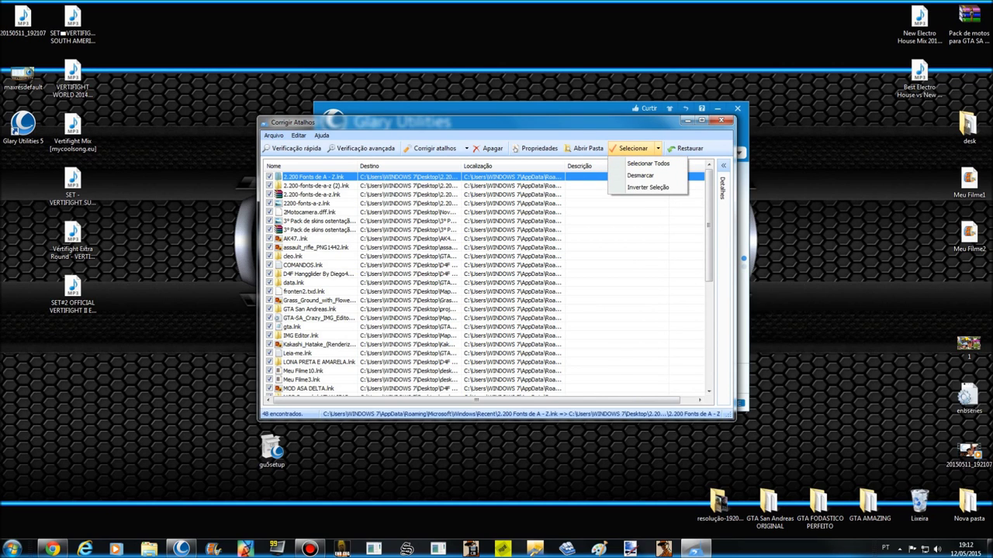
click(720, 120)
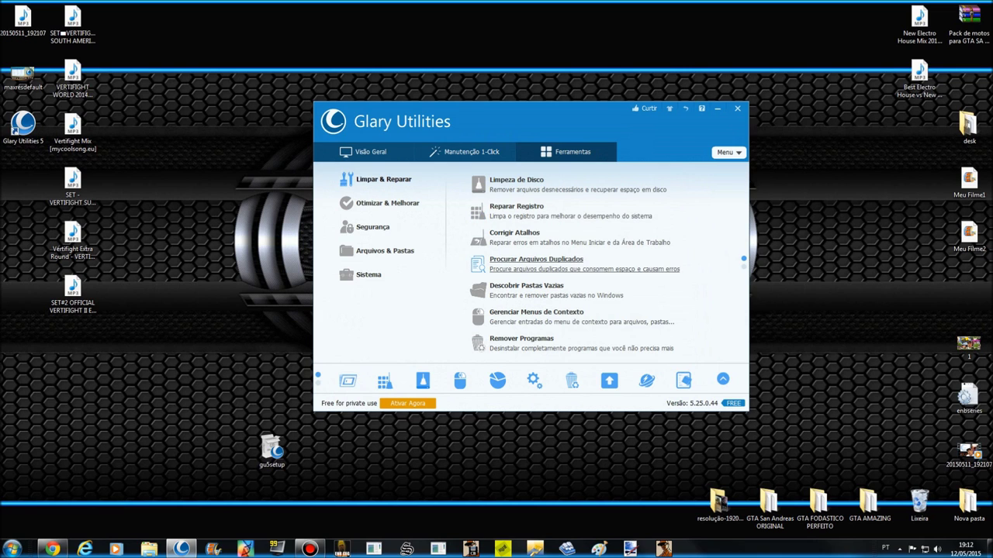
View the drive and folder choices in Procurar Arquivos Duplicados, and close it without scanning.
click(536, 259)
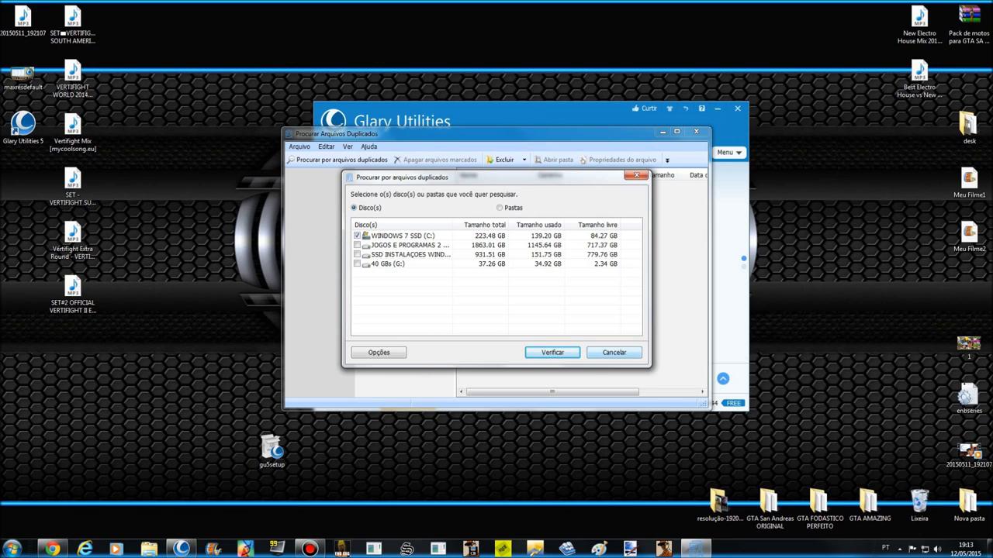
click(613, 352)
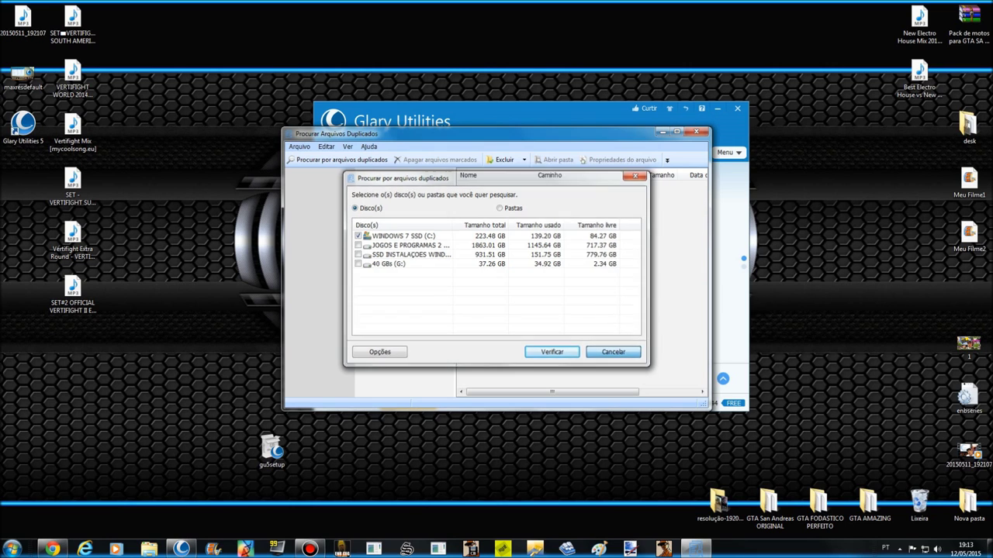
click(696, 132)
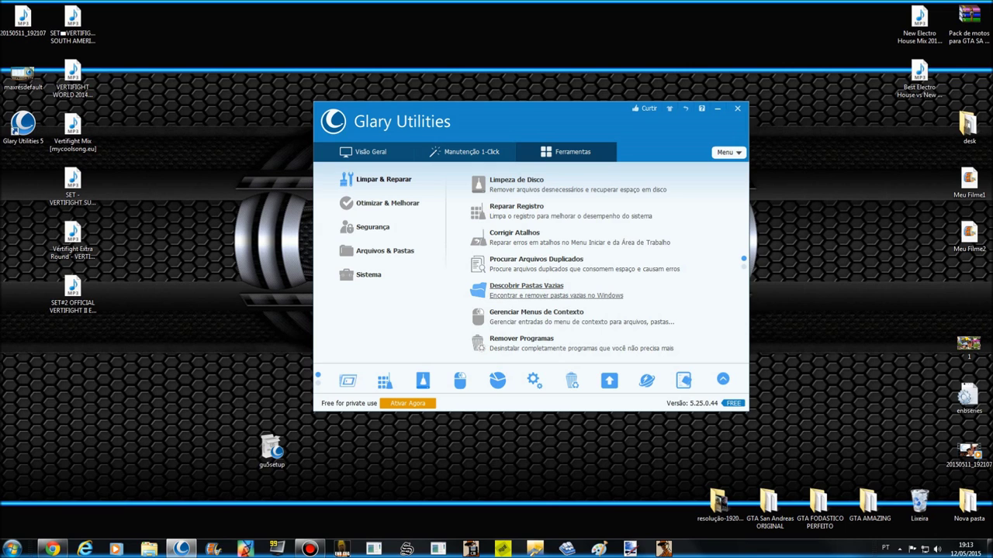
click(526, 285)
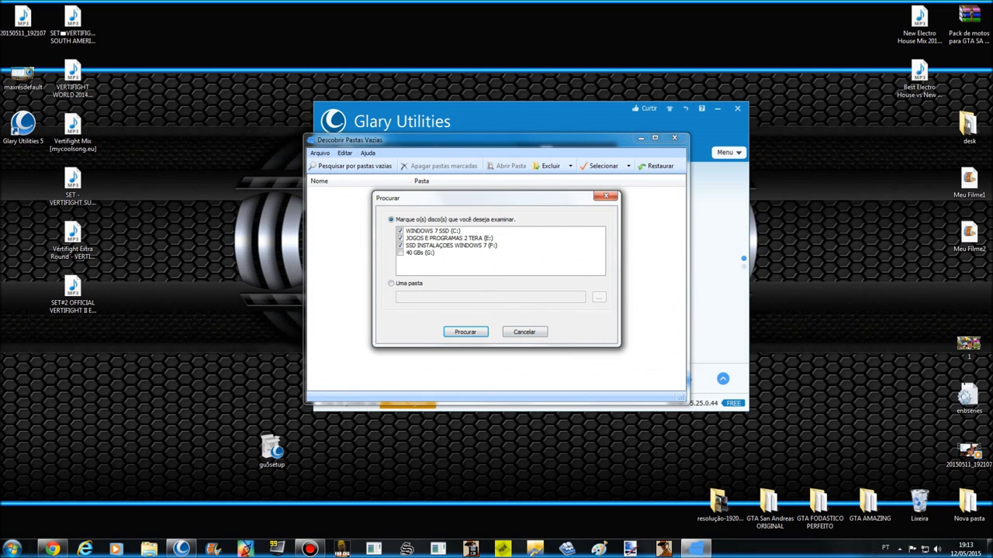
click(400, 239)
click(420, 253)
click(525, 332)
click(674, 138)
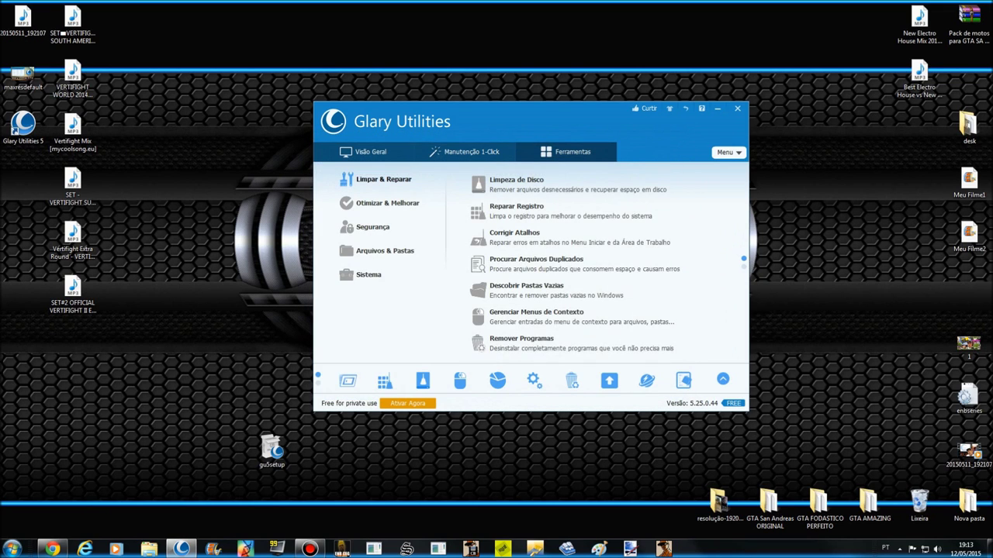
Scan only drive C: with Descobrir Pastas Vazias, review the empty folders and close it without deleting any.
click(525, 285)
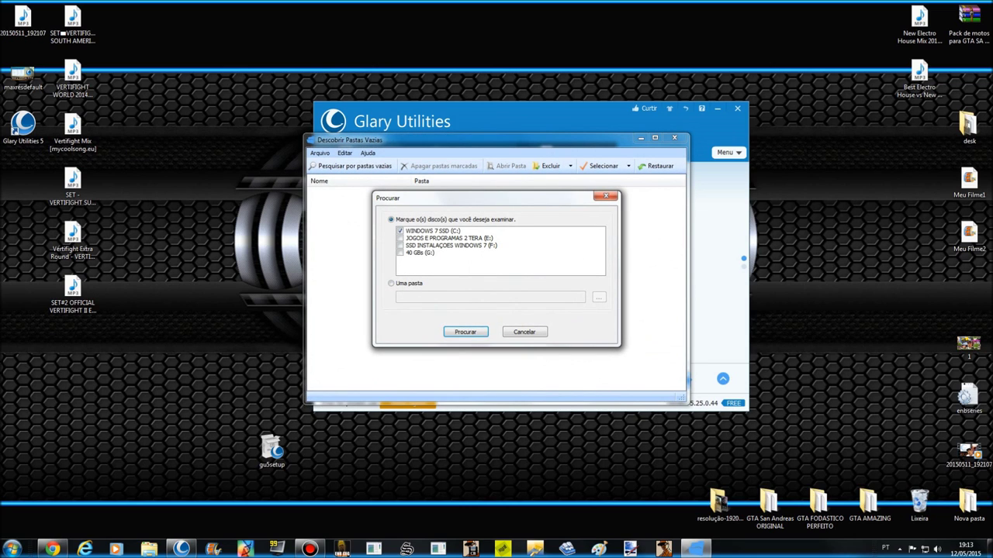
key(Return)
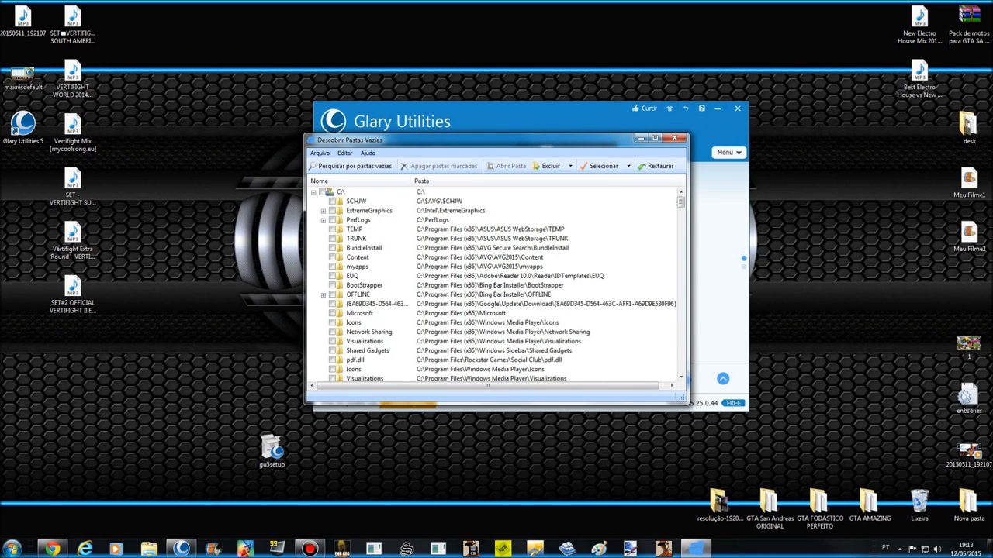
mouse_move(680, 202)
mouse_down()
mouse_move(680, 210)
mouse_move(681, 201)
mouse_up()
scroll(497, 287, down, 10)
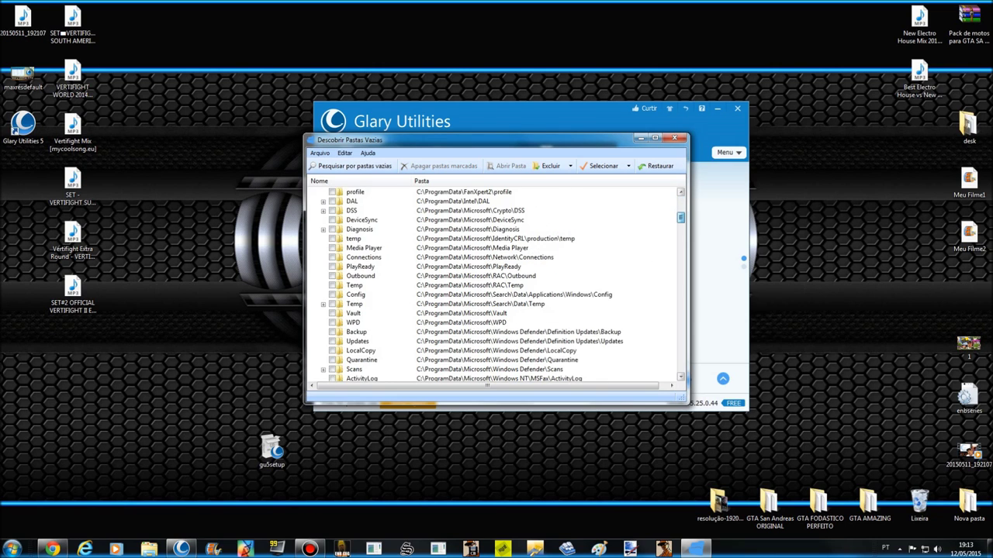
scroll(497, 287, up, 10)
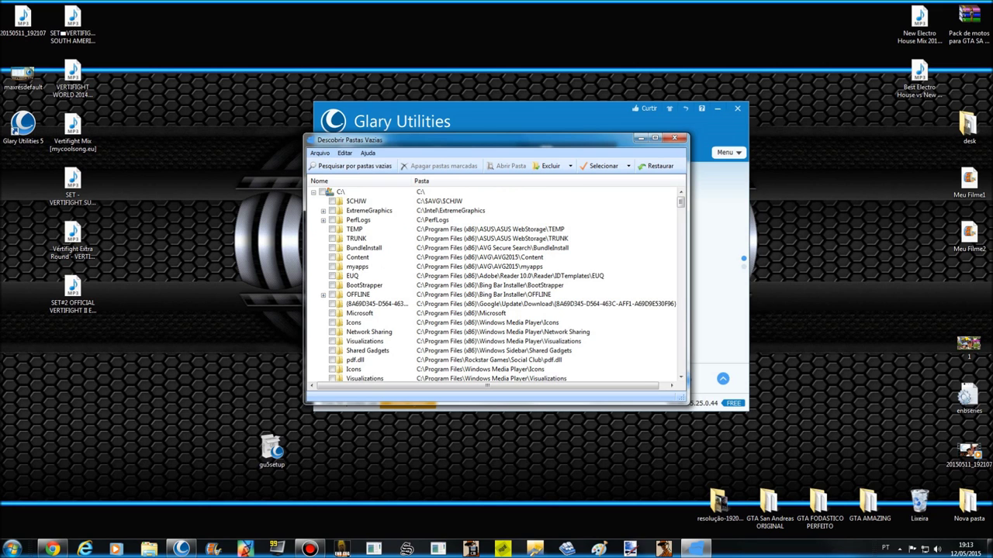
scroll(497, 287, down, 15)
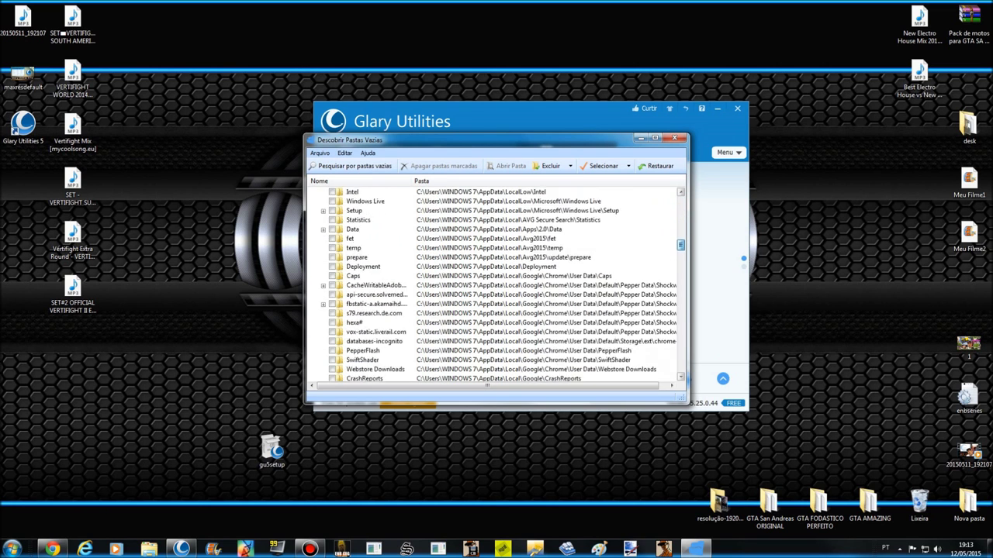
scroll(497, 287, down, 2)
scroll(497, 287, up, 20)
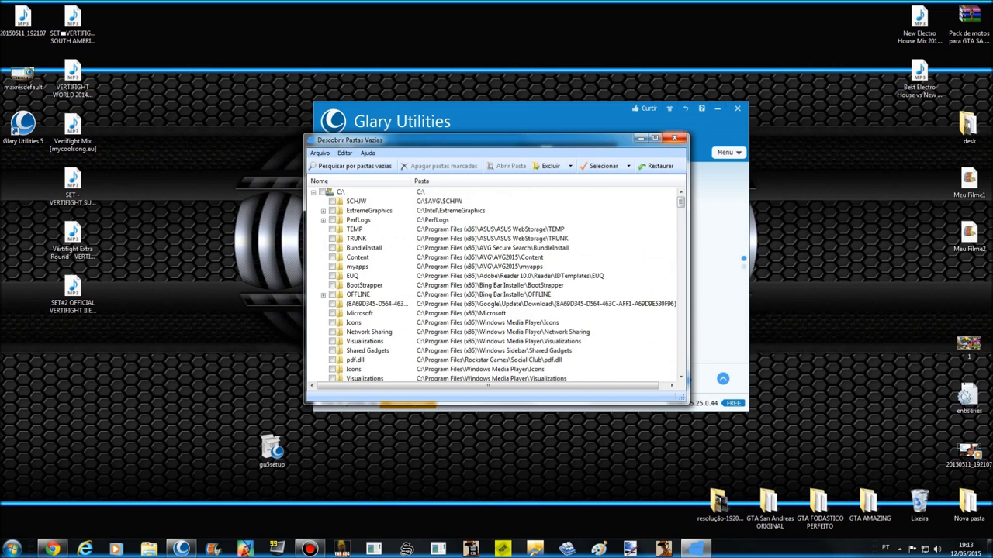
key(alt+F4)
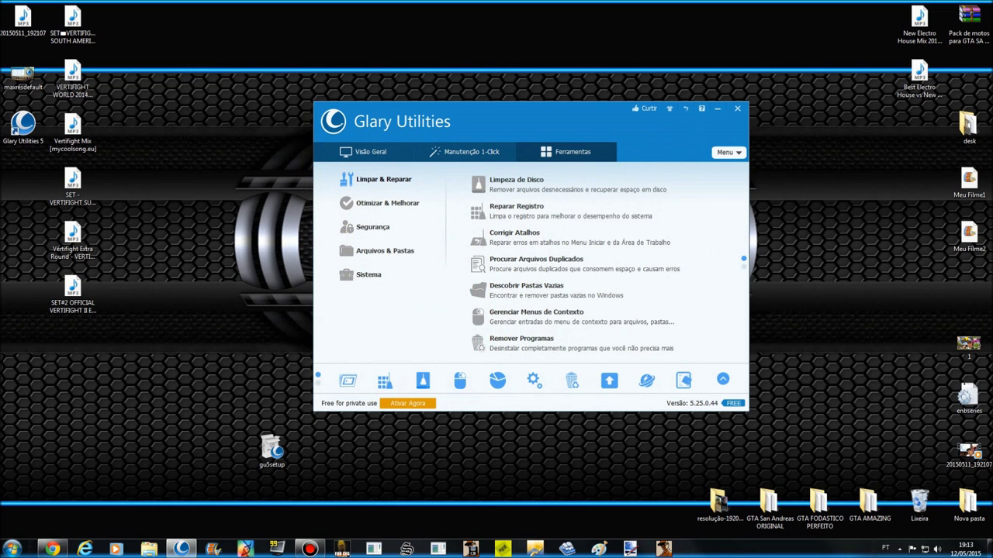
Review the Arquivos & pastas, Novo and Enviar para entries in Gerenciar Menus de Contexto, and close it without changes.
click(536, 313)
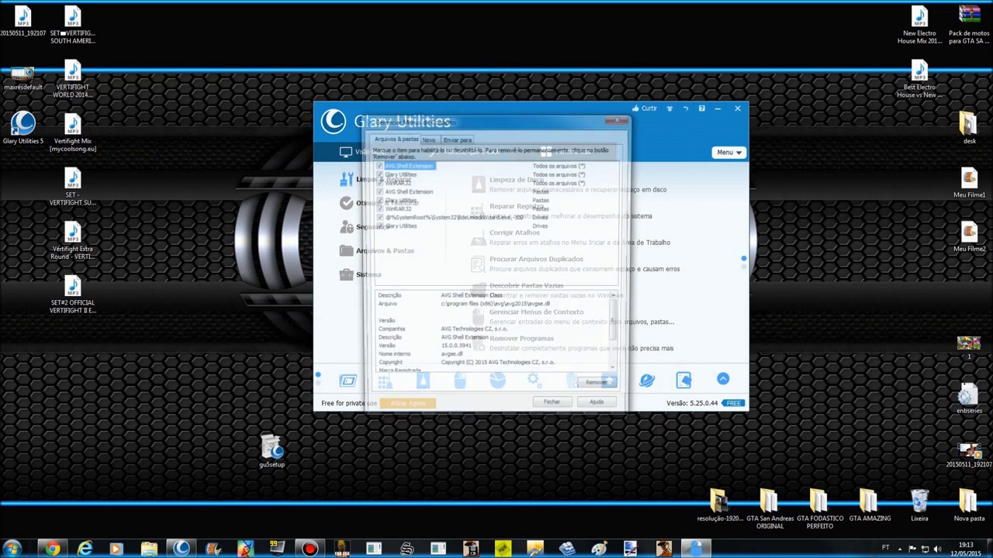
click(427, 138)
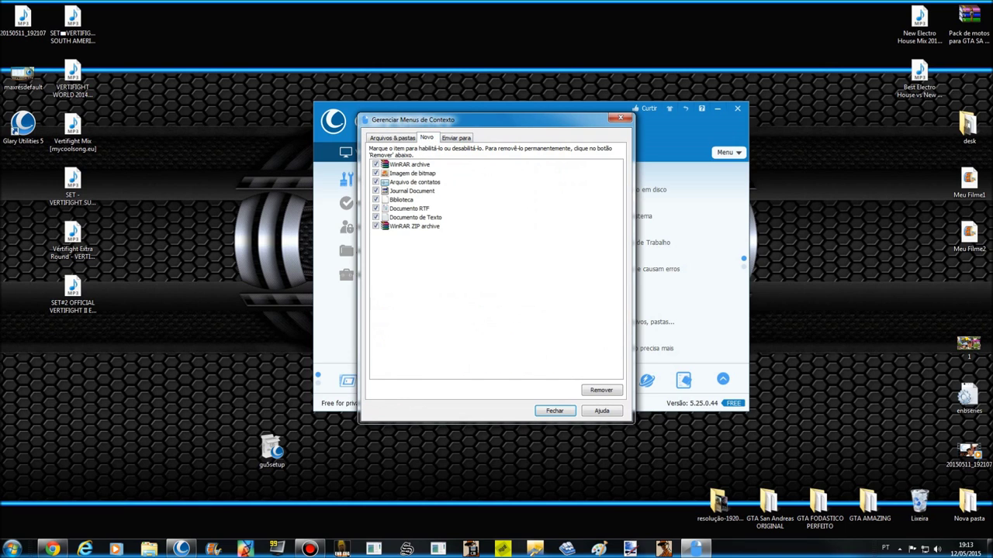
key(ctrl+Tab)
key(ctrl+Tab)
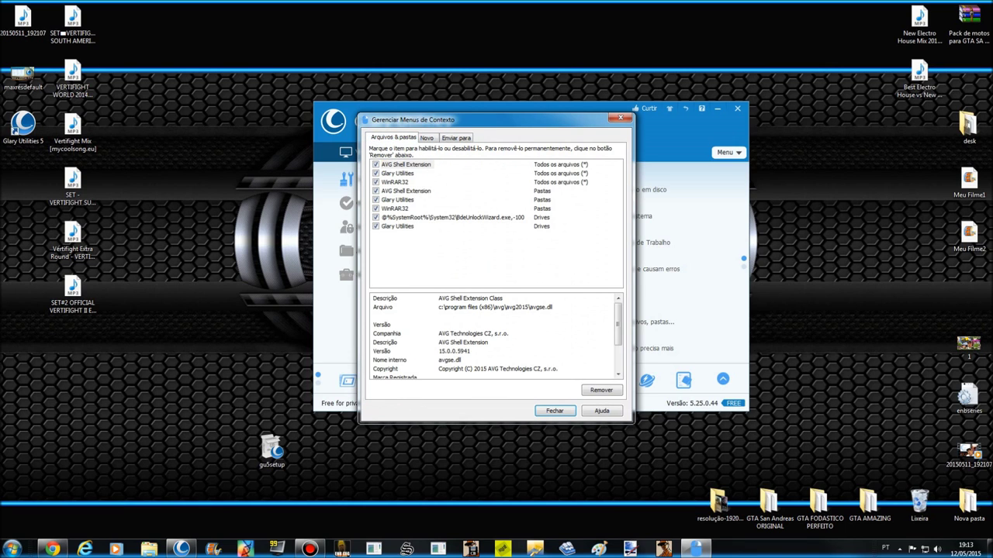
key(Return)
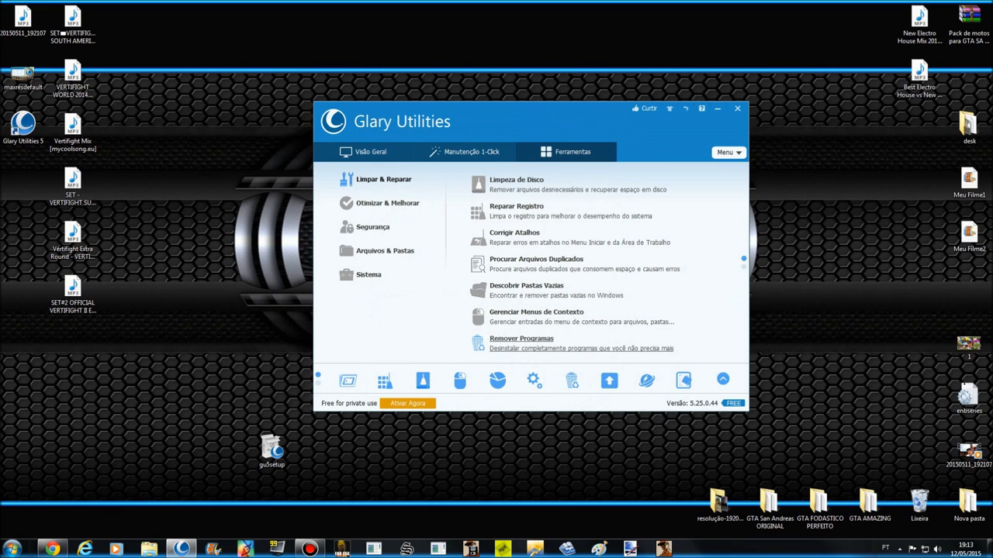
Examine the full list of installed programs in Remover Programas and view the details of the Asmedia ASM106x SATA Host Controller Driver.
click(520, 343)
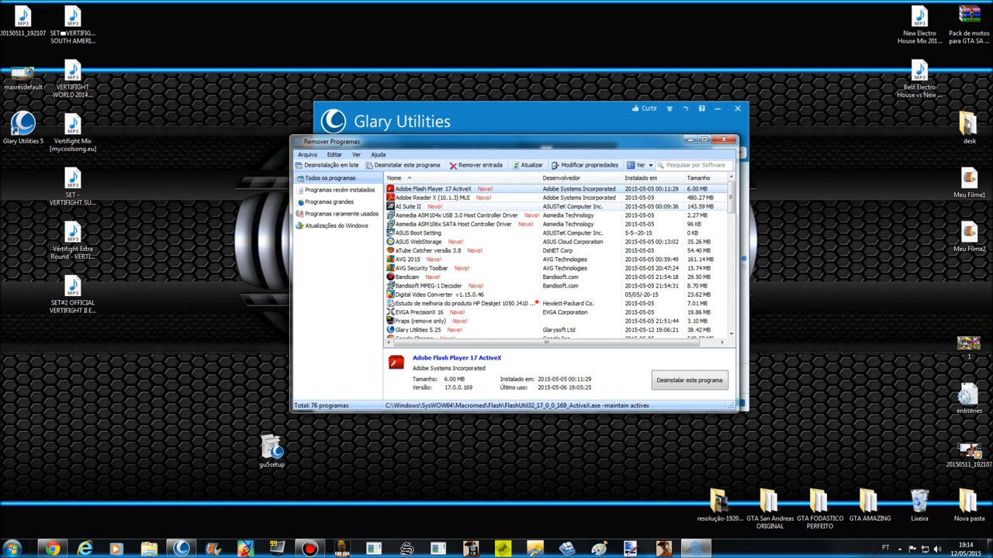
mouse_move(730, 197)
mouse_down()
mouse_move(730, 205)
mouse_move(730, 195)
mouse_up()
scroll(558, 260, down, 6)
scroll(559, 260, down, 10)
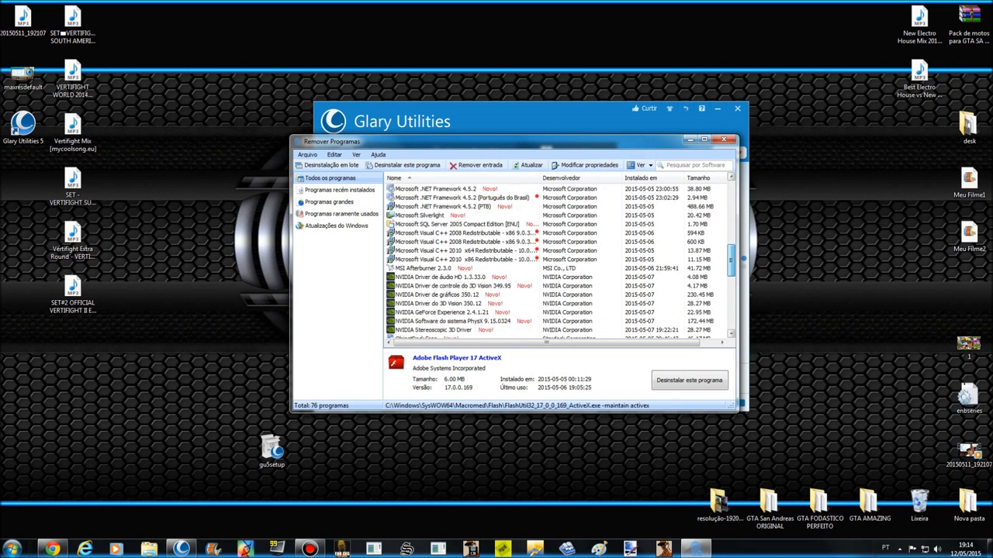
scroll(558, 260, up, 4)
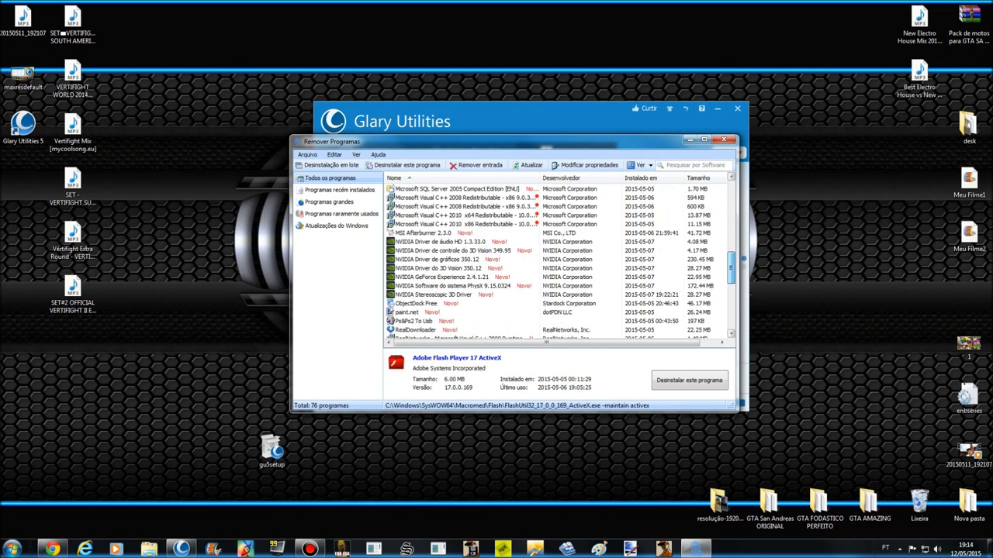
scroll(558, 260, down, 8)
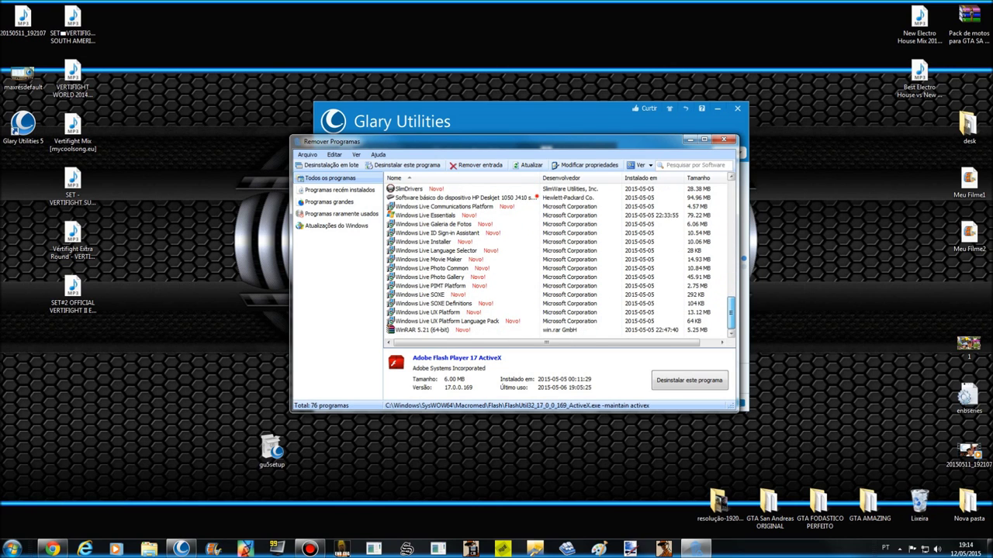
scroll(559, 260, up, 15)
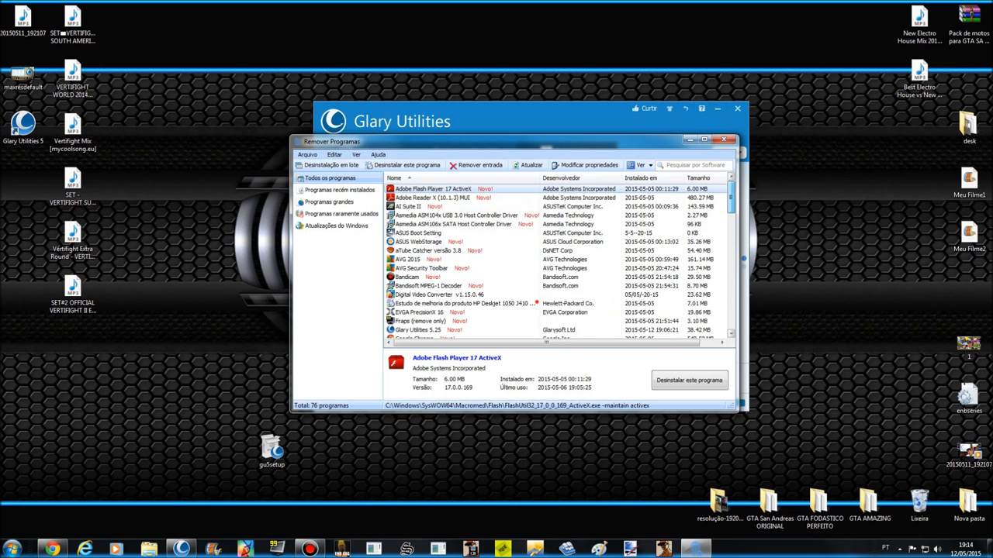
click(453, 224)
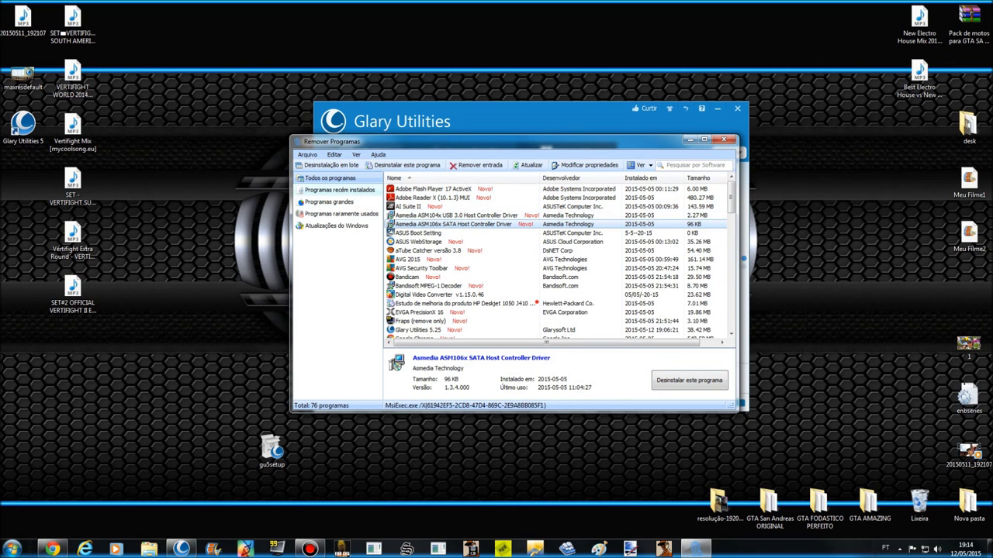
Review the recently installed, large and rarely used programs and the Windows updates, and return to the recently installed list.
click(339, 190)
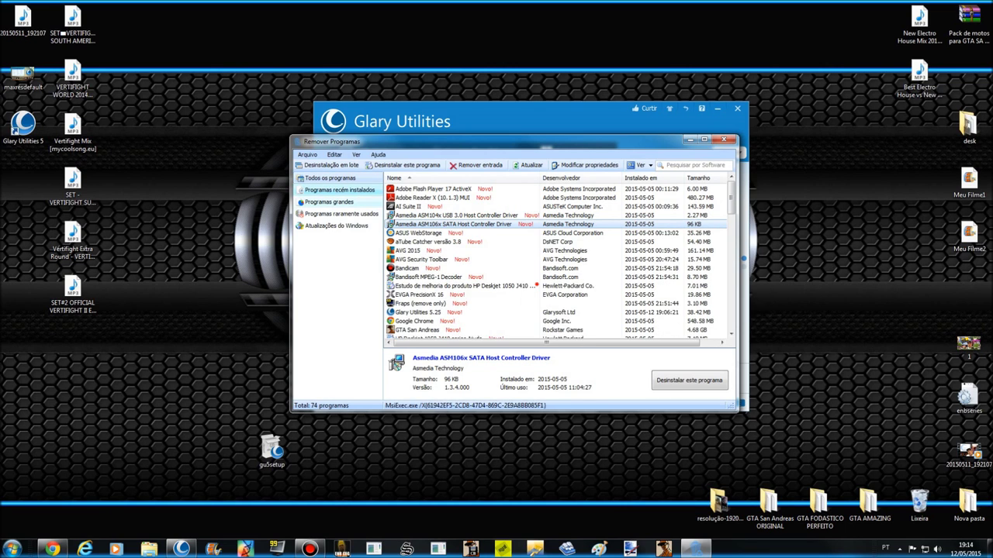
click(328, 202)
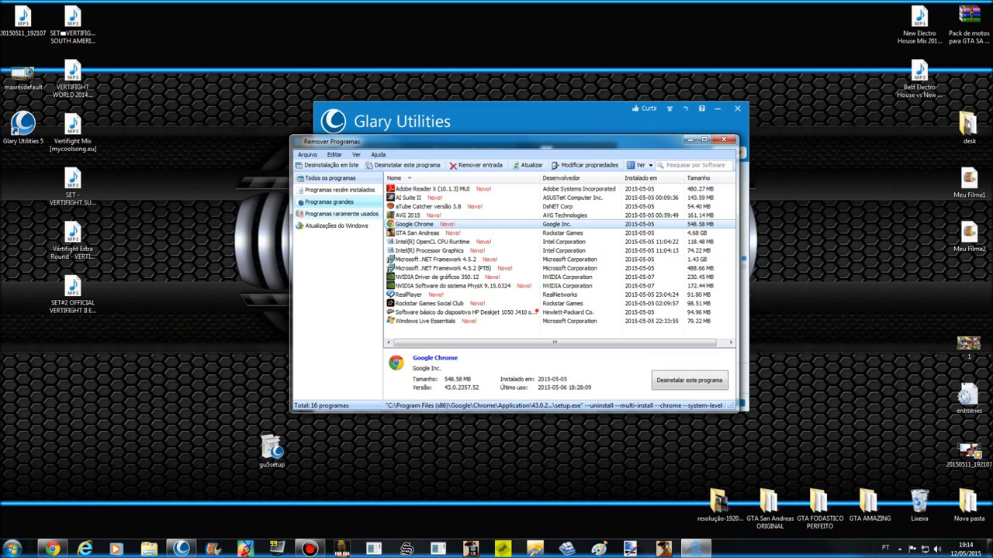
click(341, 214)
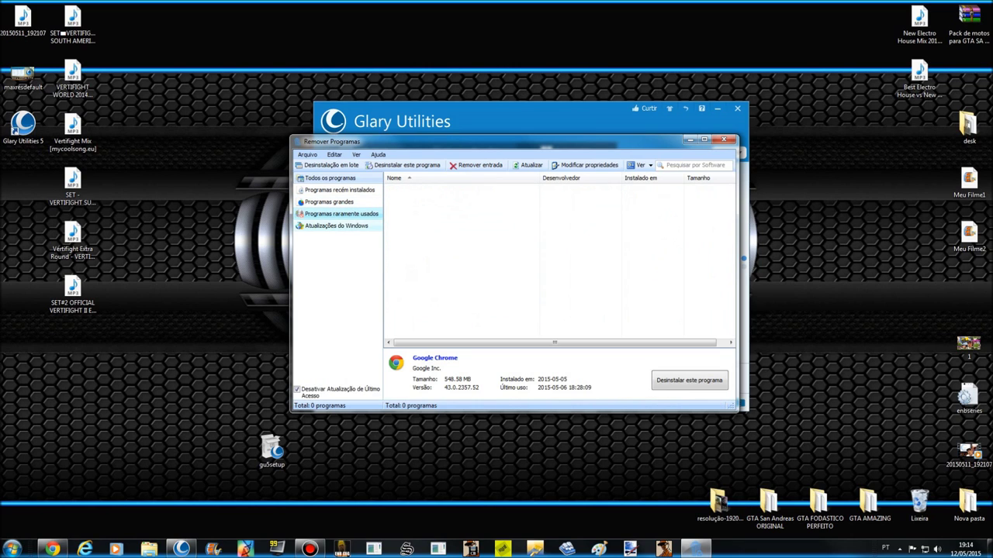
click(336, 225)
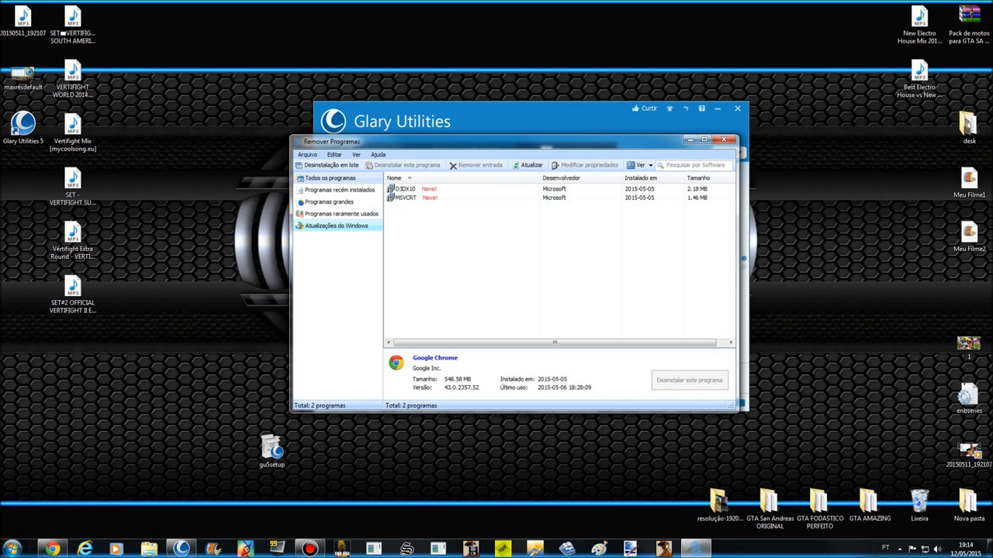
click(338, 190)
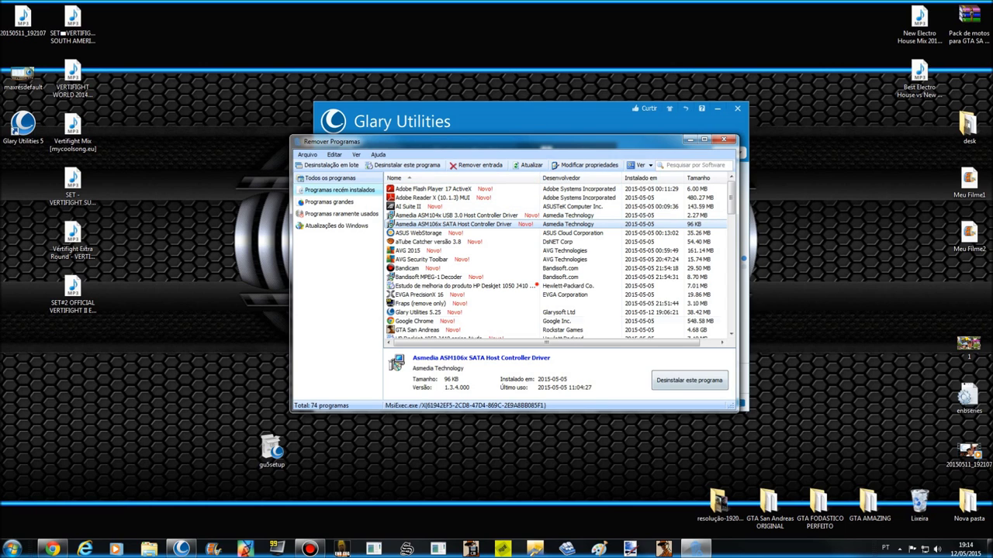
Close Remover Programas and review the startup programs in Gerenciar Inicialização under Otimizar & Melhorar.
click(723, 139)
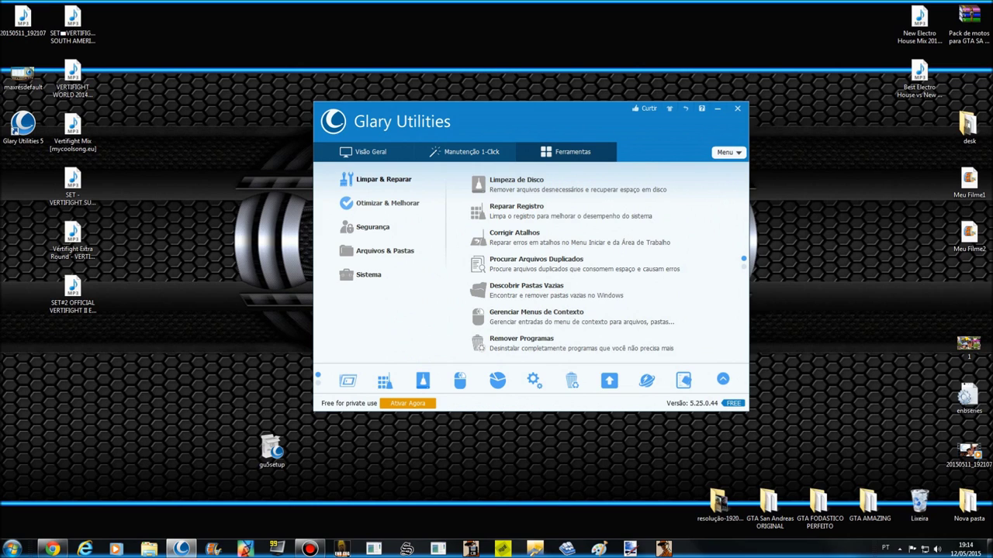
click(387, 202)
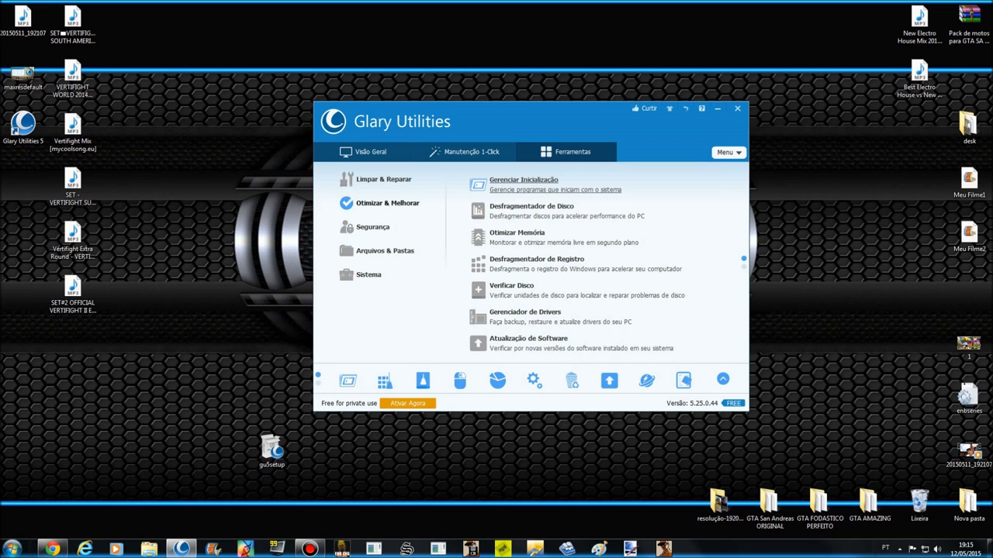
click(523, 184)
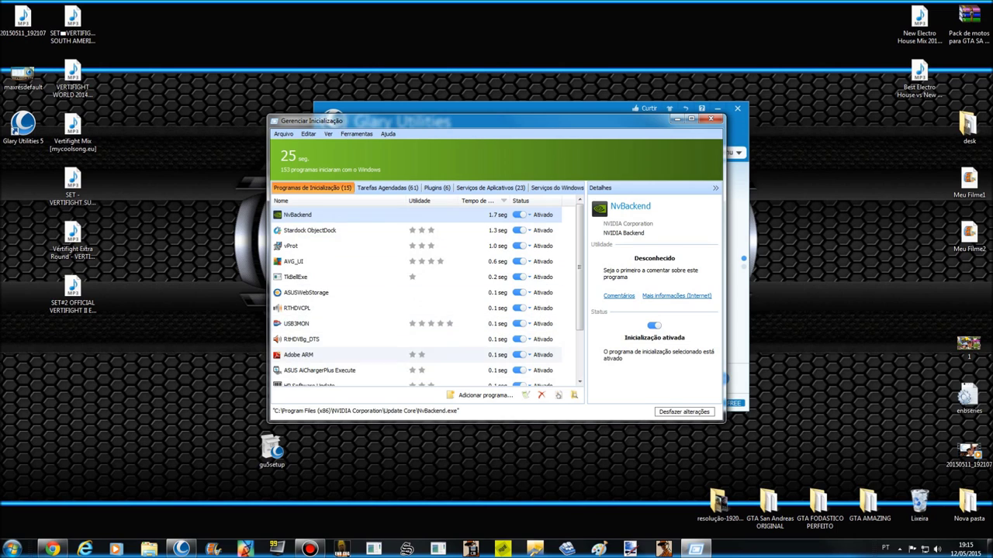
scroll(425, 310, down, 2)
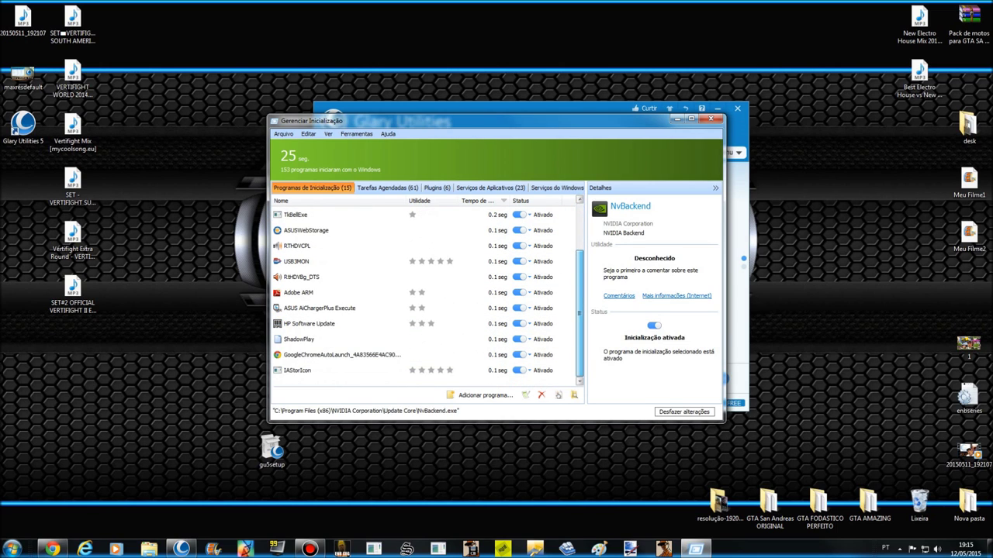
scroll(425, 308, up, 2)
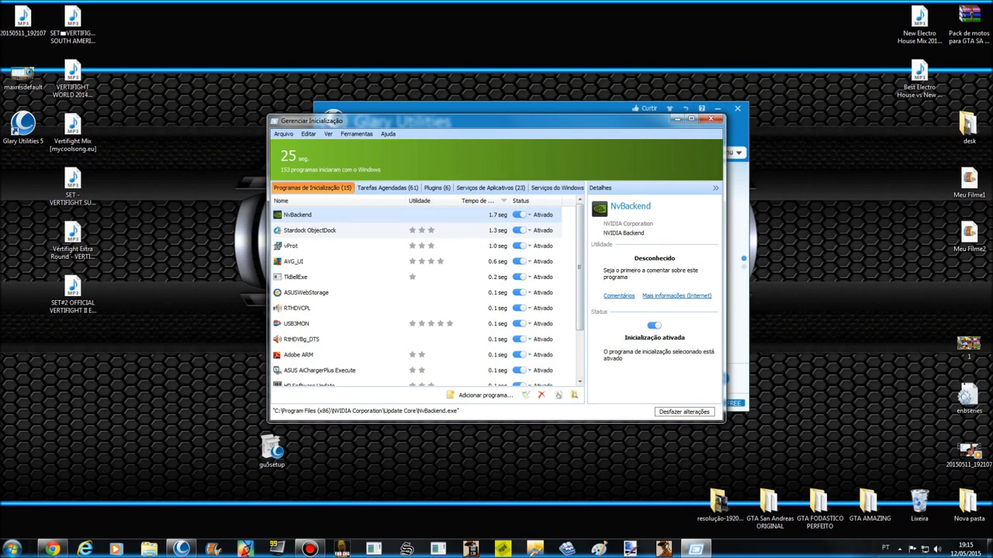
Disable and re-enable the Stardock ObjectDock startup entry, and close Gerenciar Inicialização after one more look at the list.
click(519, 230)
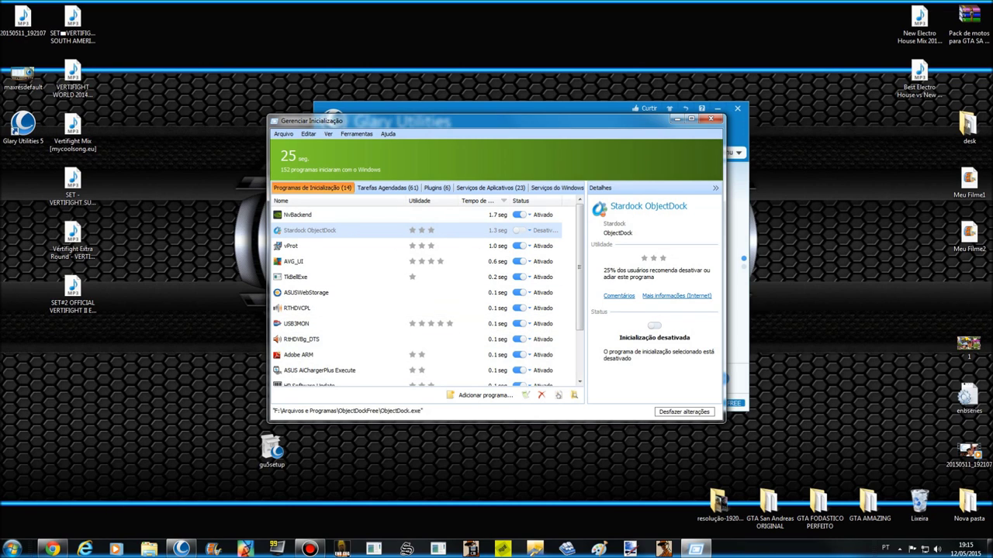
click(519, 230)
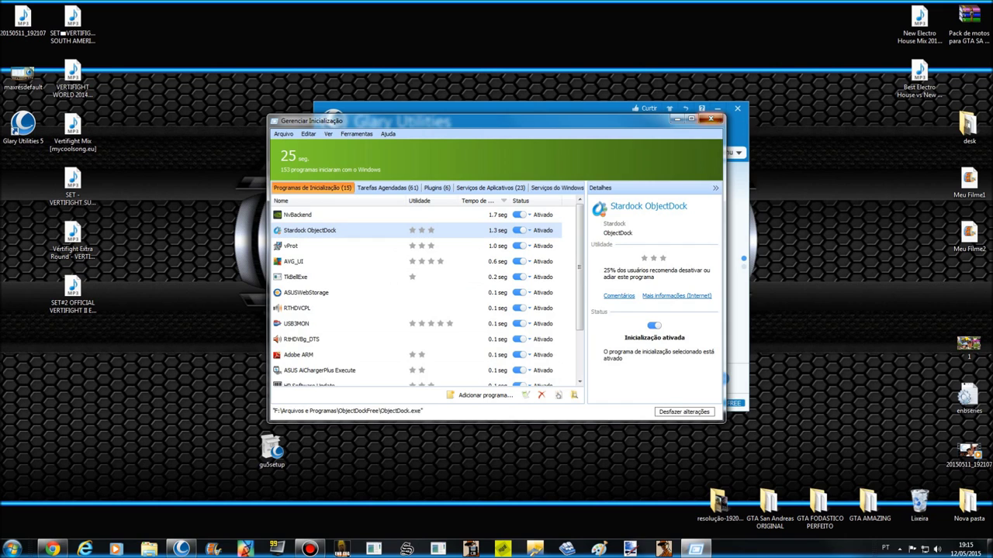
click(711, 119)
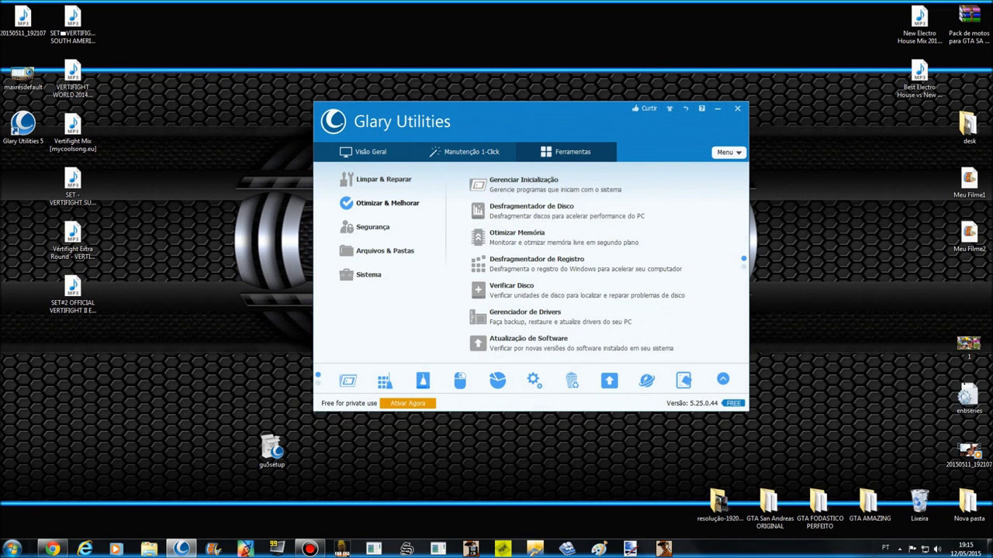
click(524, 180)
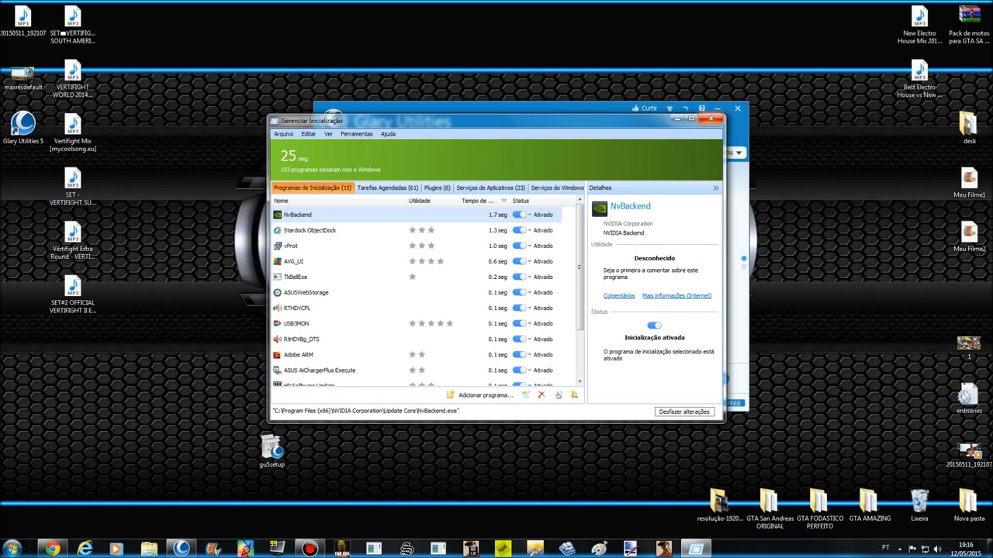
click(711, 119)
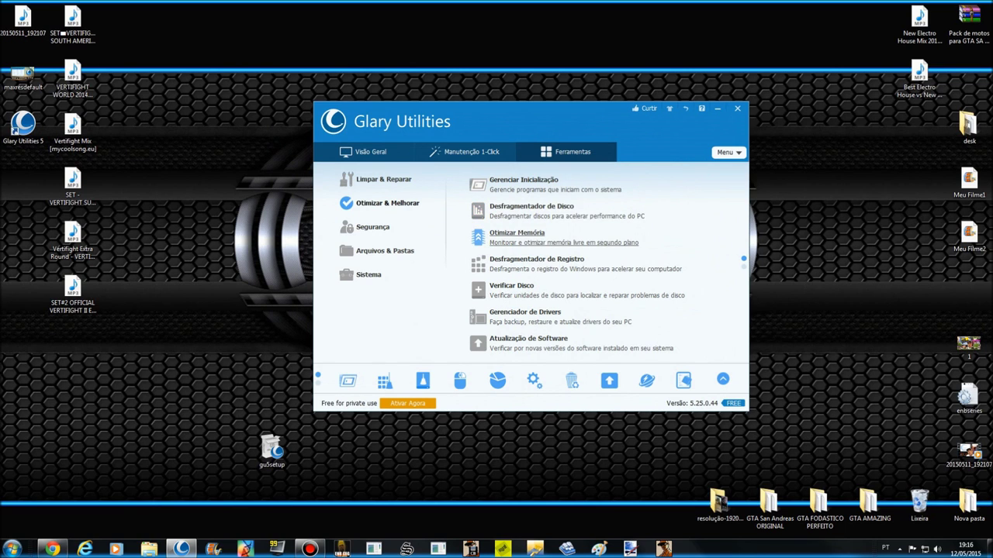
Set the total memory to free in Otimizar Memória to 31005M and run the manual optimization.
click(517, 237)
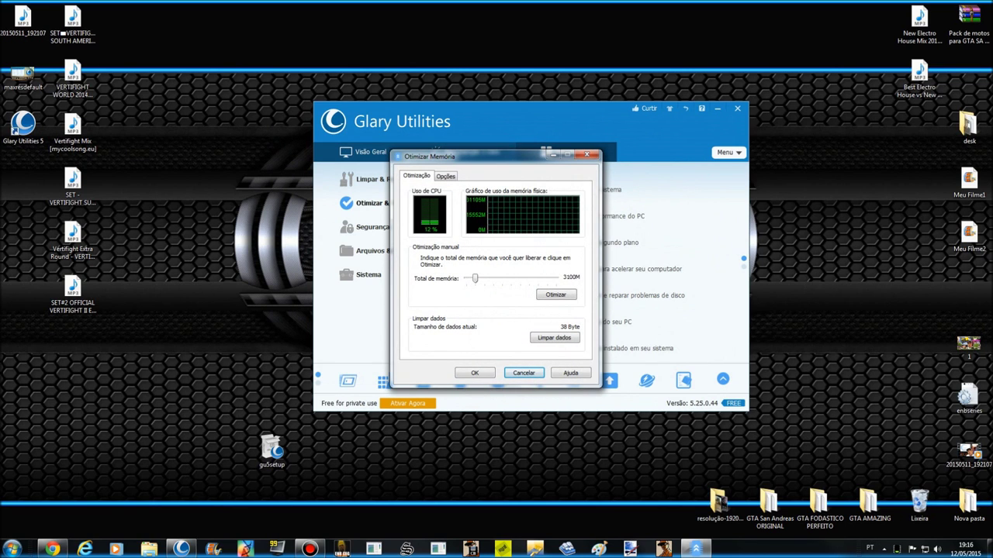
drag(496, 156, 362, 186)
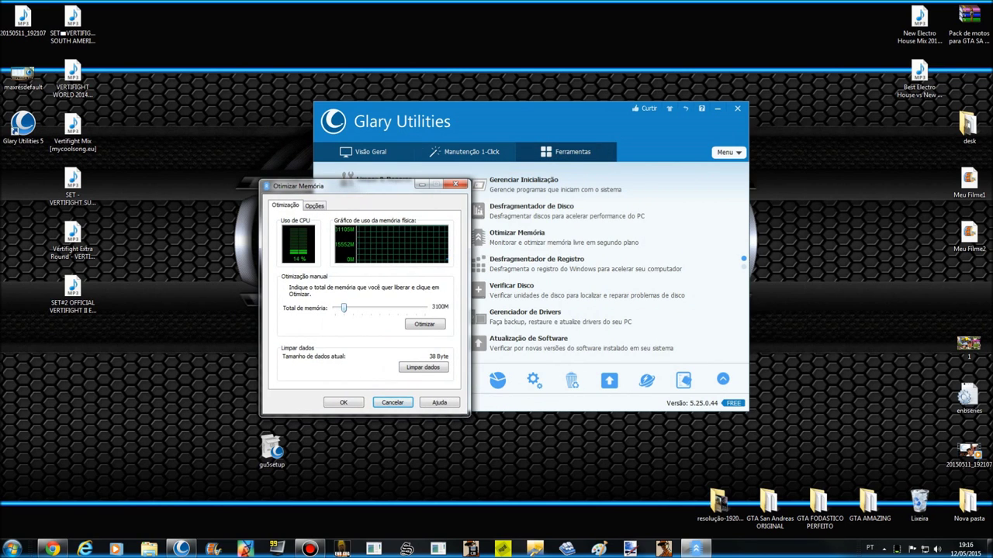
drag(343, 308, 425, 308)
key(Tab)
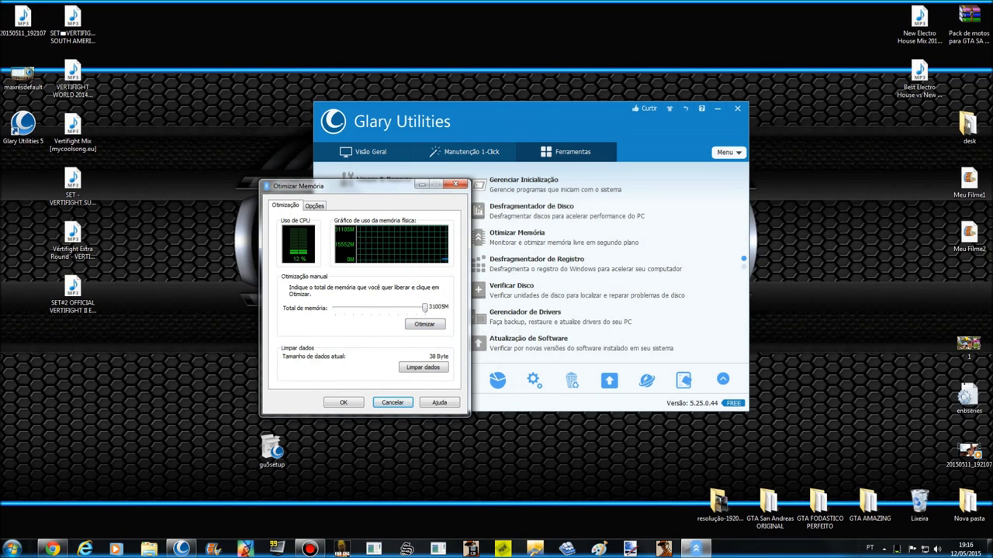
click(425, 324)
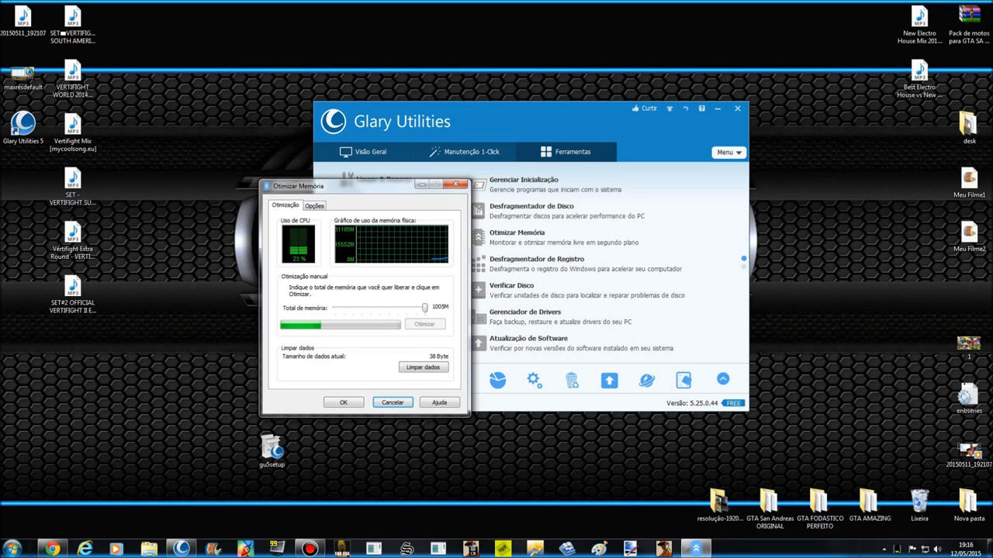
Enable Carregar automaticamente ao iniciar o Windows in the Otimizar Memória options, save, and reopen the tool only to cancel it.
click(314, 205)
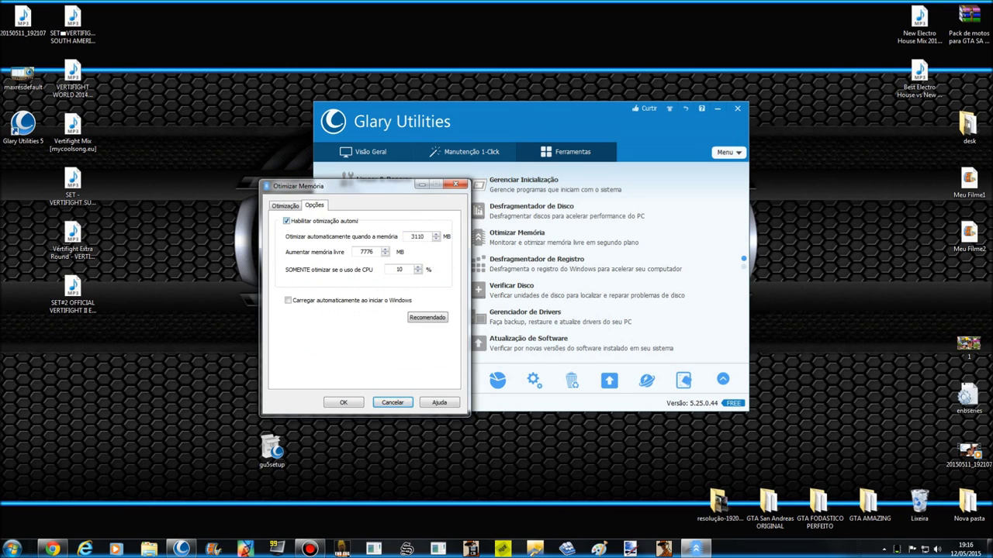
click(287, 300)
click(285, 206)
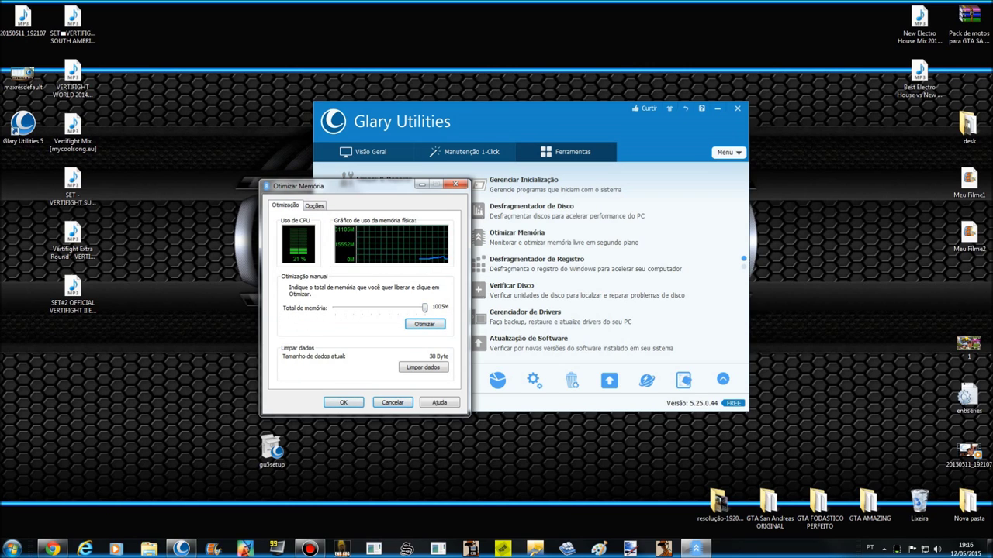
click(344, 402)
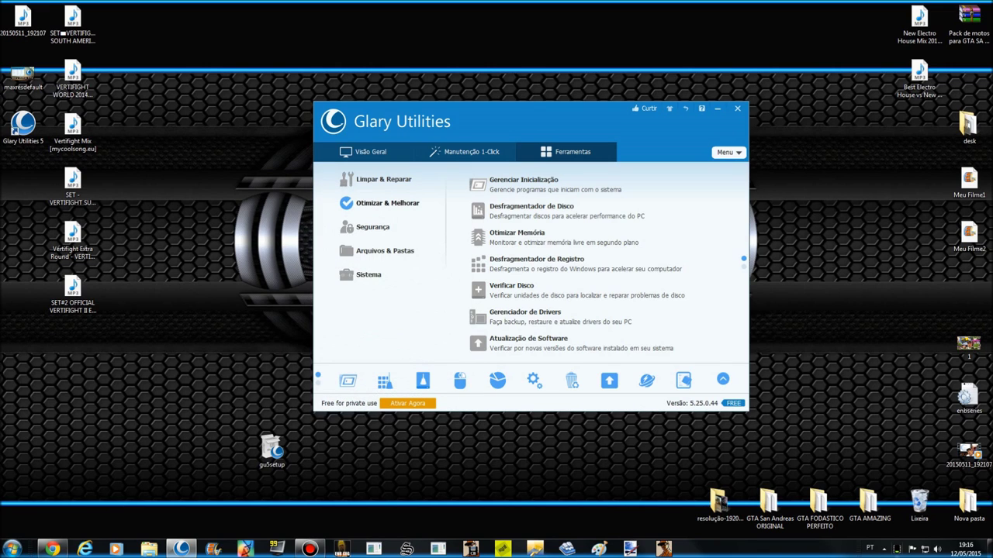
mouse_move(898, 549)
click(516, 233)
click(392, 402)
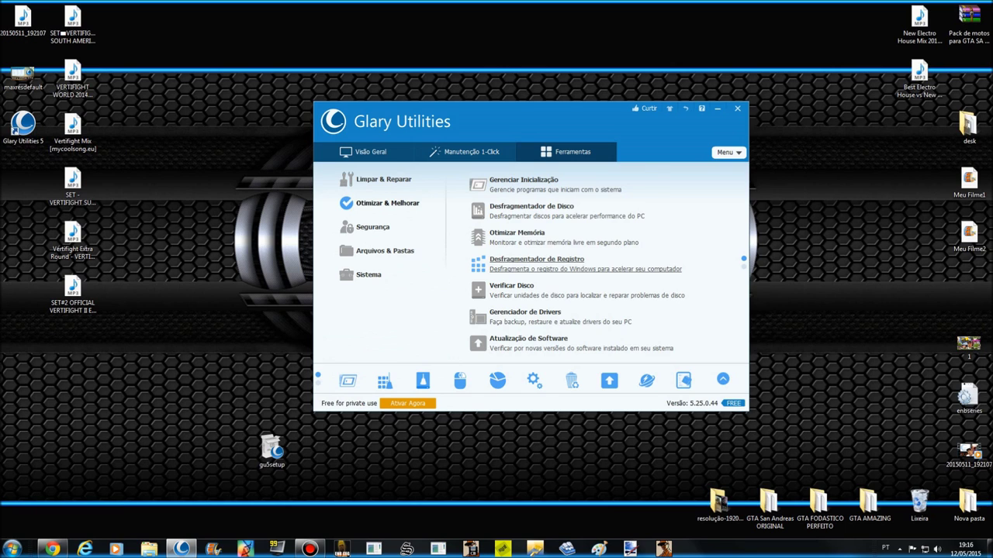
Review the welcome page of Desfragmentador de Registro and cancel the wizard without analysing.
click(536, 259)
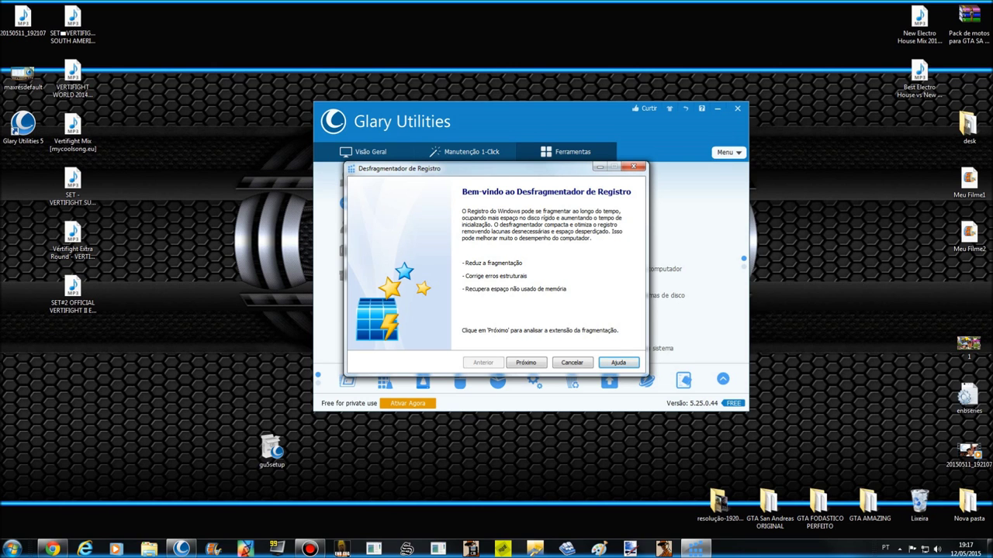
drag(396, 169, 415, 182)
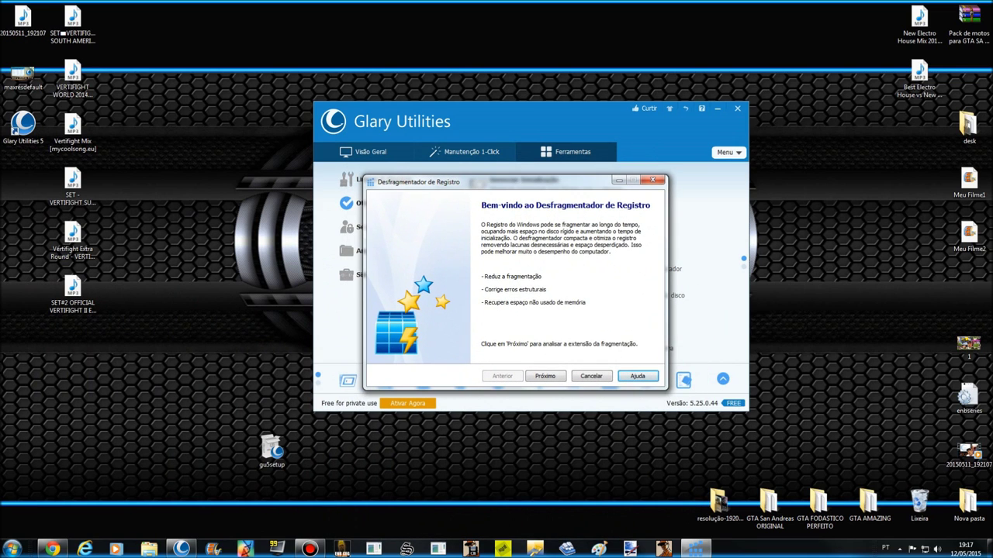
click(591, 376)
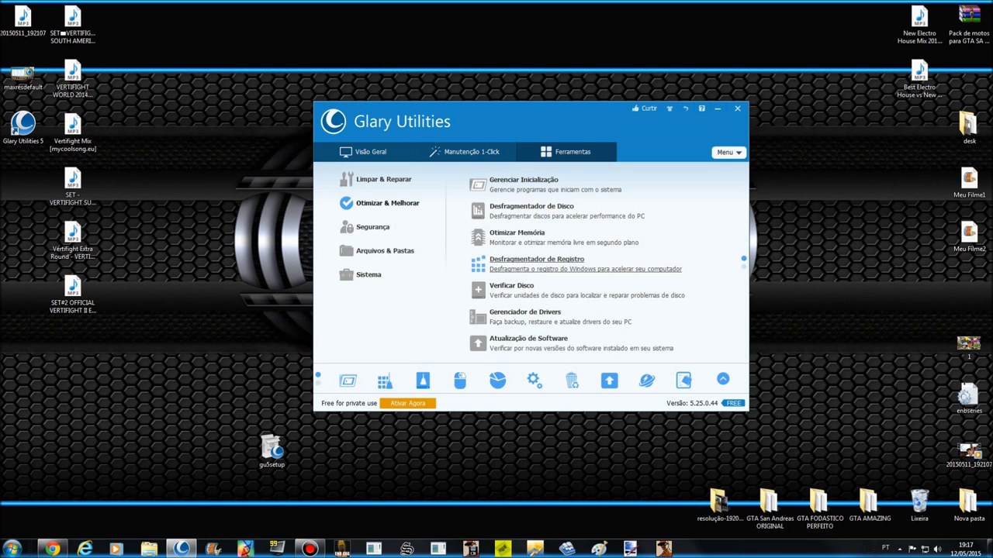
Start the registry fragmentation analysis with Desfragmentador de Registro, stop it partway and close the wizard.
click(536, 260)
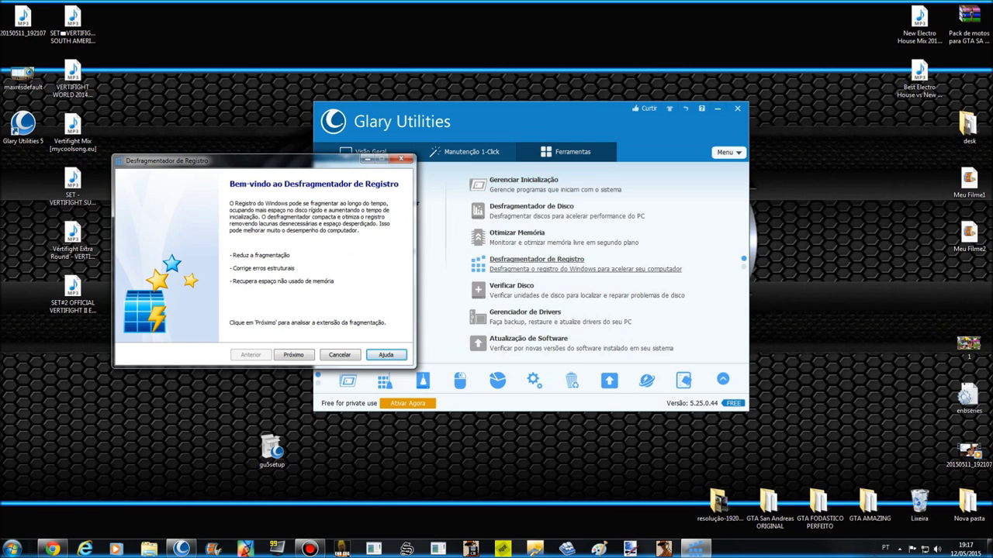
click(293, 354)
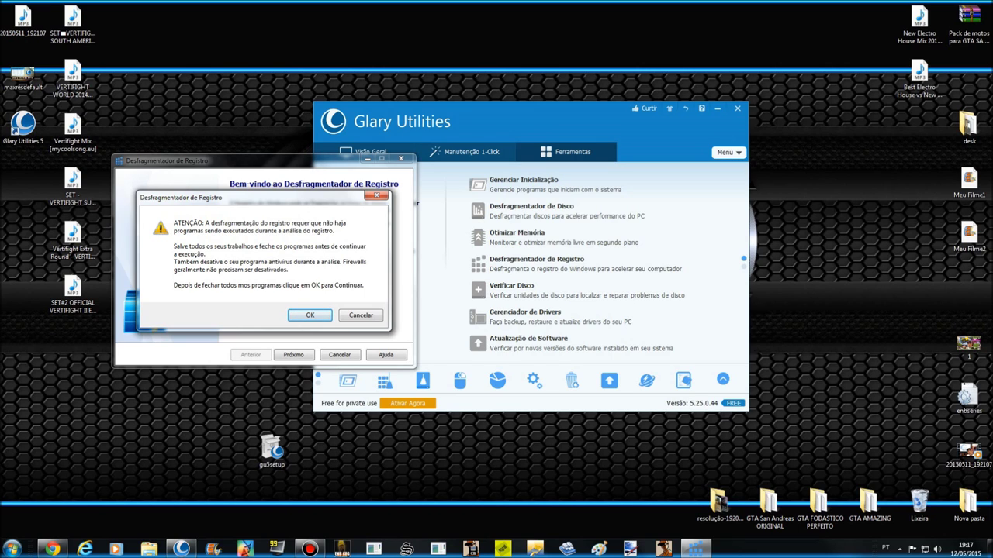
key(Return)
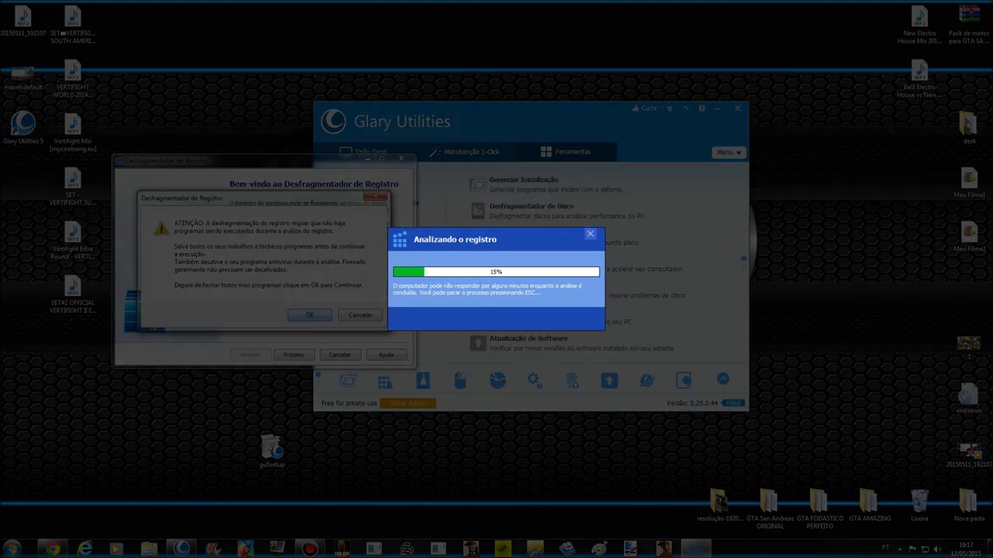
click(591, 234)
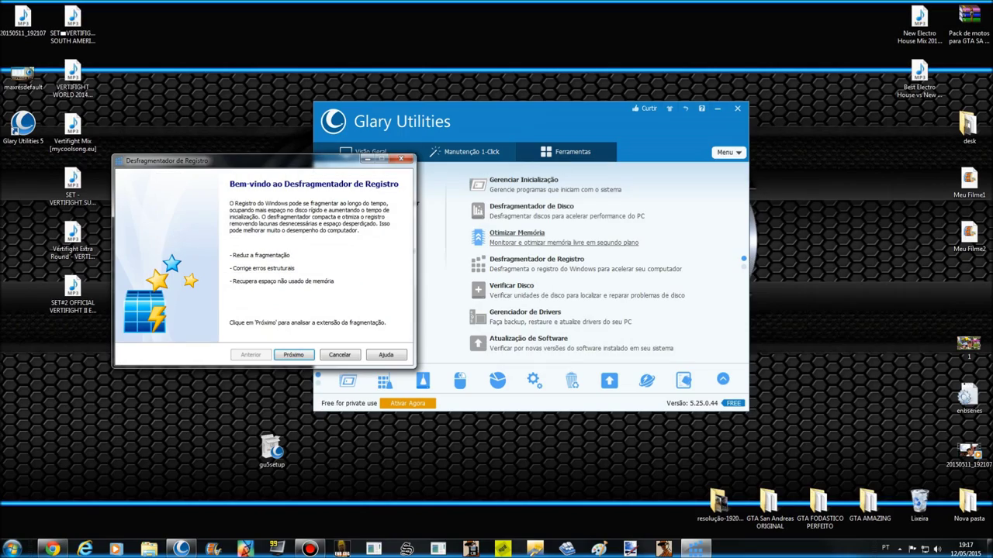
key(Escape)
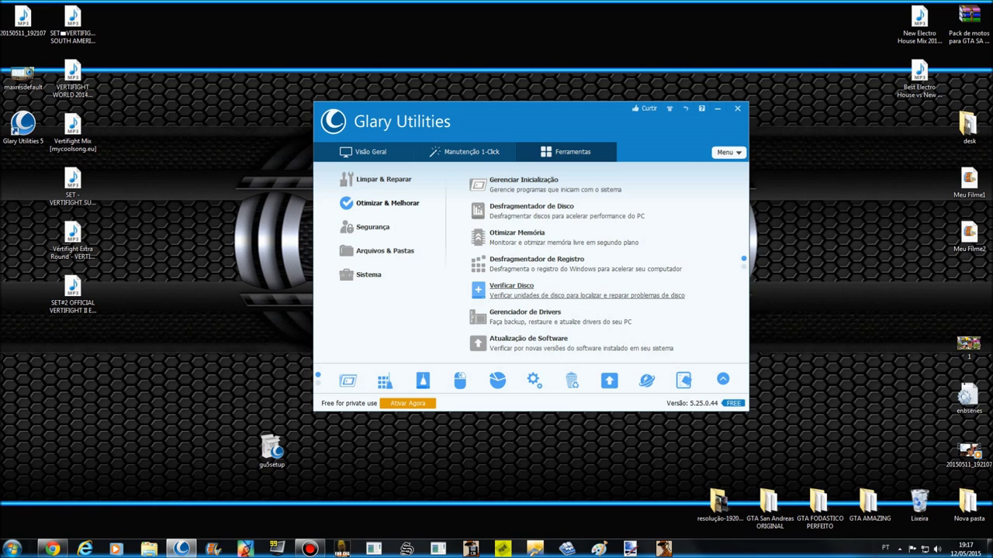
Review the drives and repair options in Verificar Disco and close it without checking any drive.
click(511, 290)
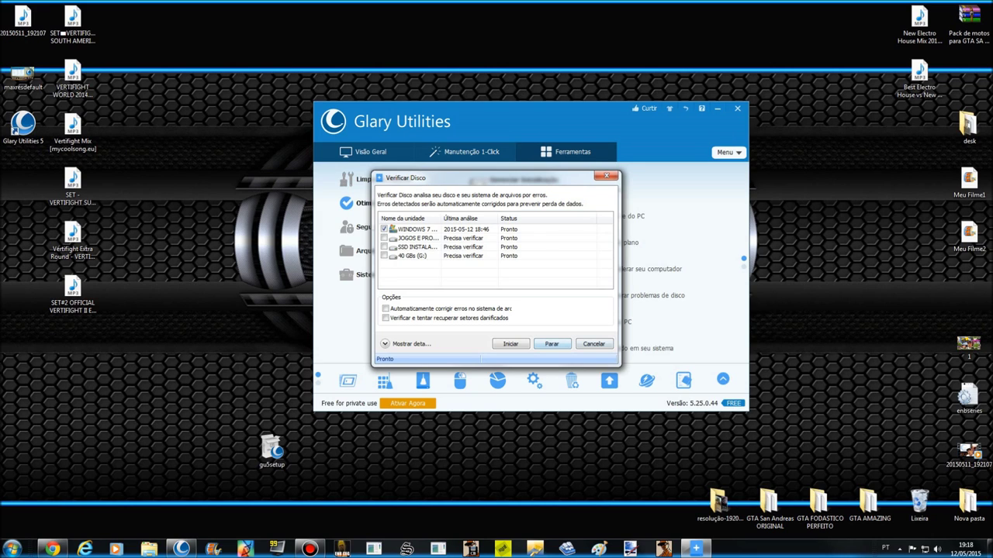
key(Return)
click(593, 344)
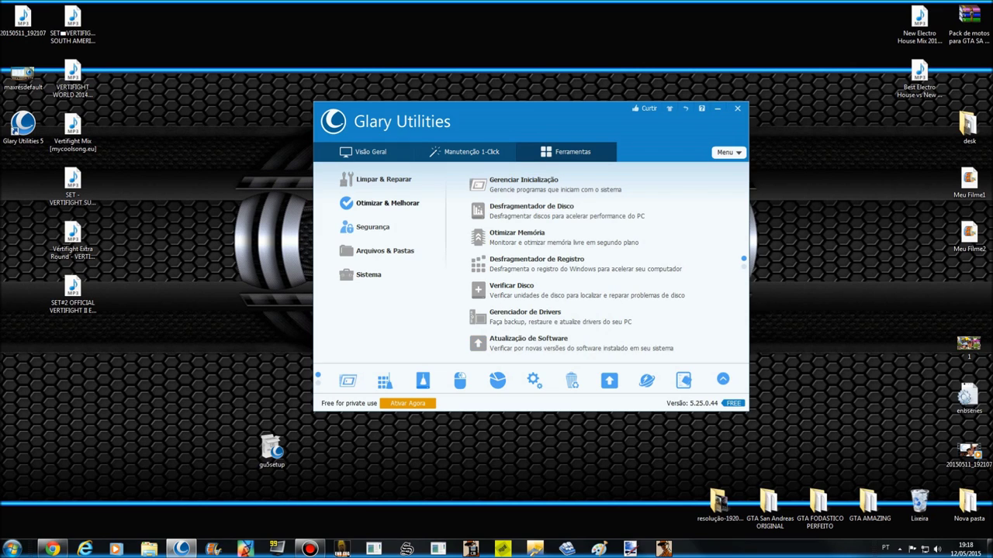
Open Eliminar Rastros under Segurança and review its Windows, Internet Explorer, Plugins and Google Chrome trace categories.
click(372, 227)
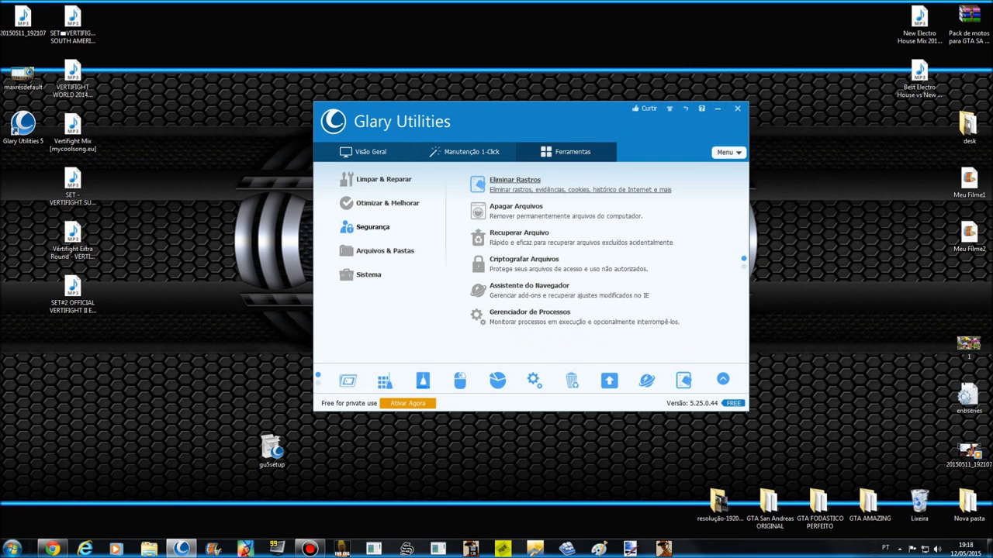
click(514, 180)
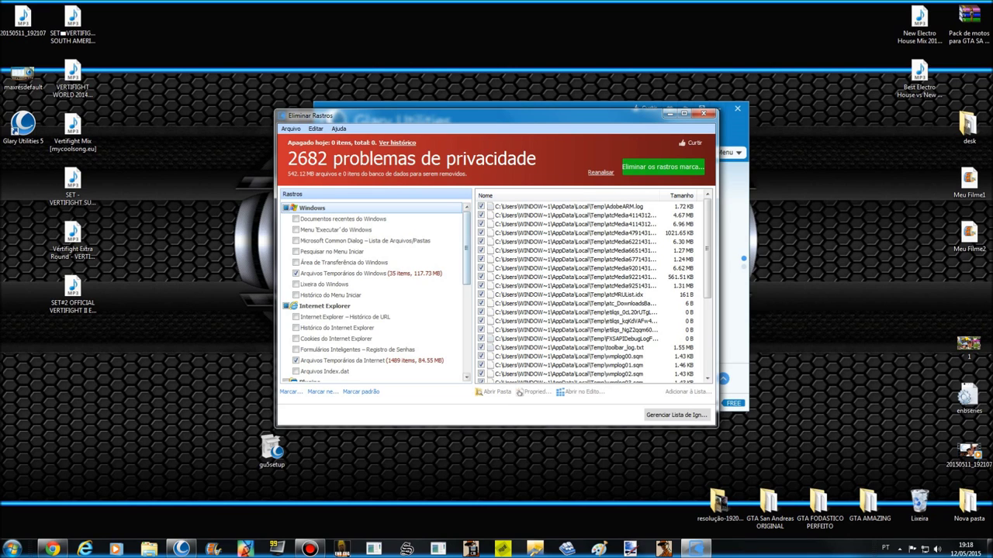
scroll(376, 292, down, 1)
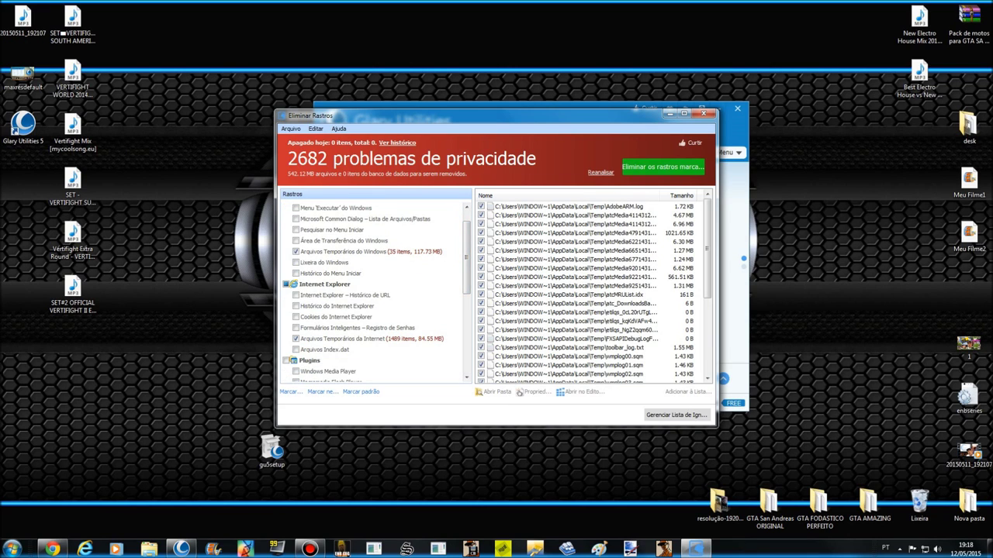
scroll(377, 292, up, 1)
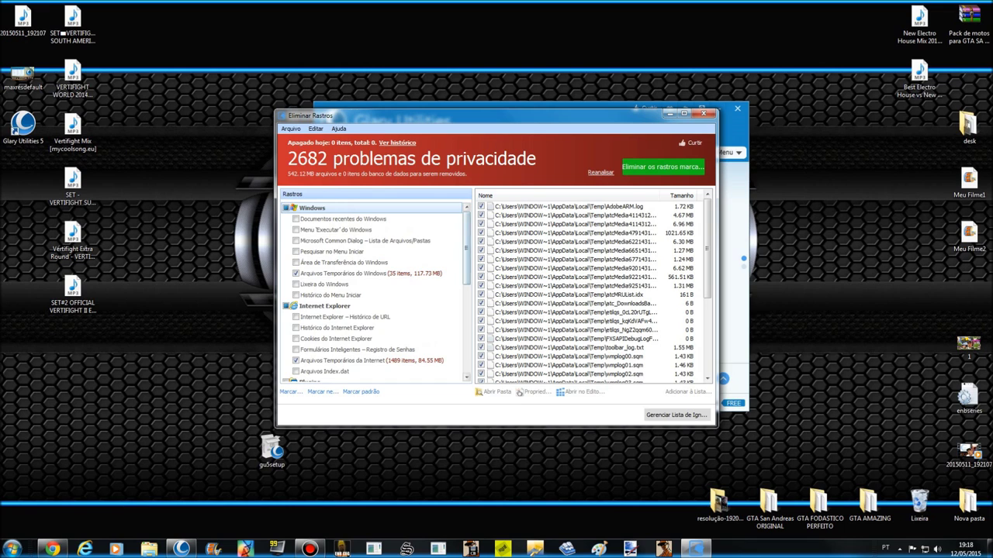
scroll(376, 292, down, 3)
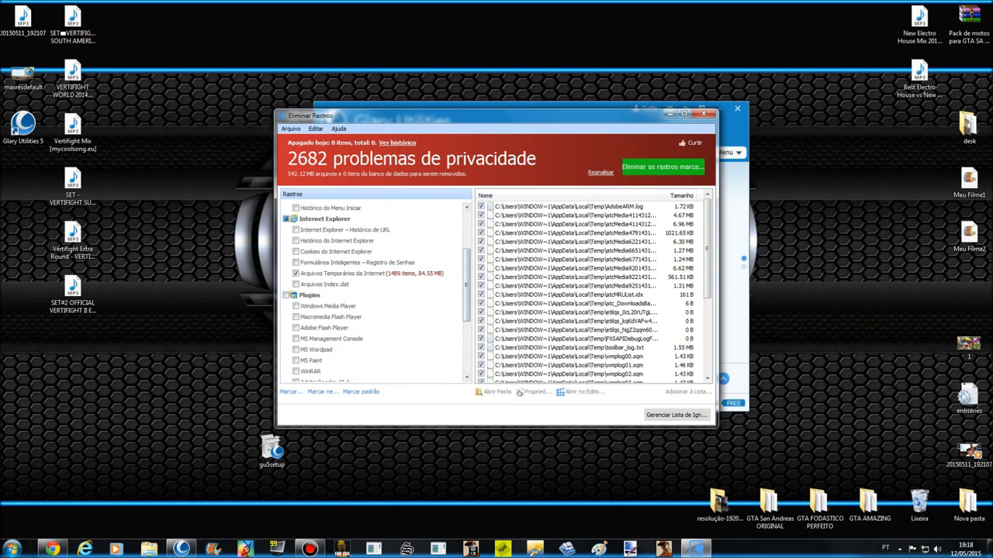
scroll(376, 292, down, 4)
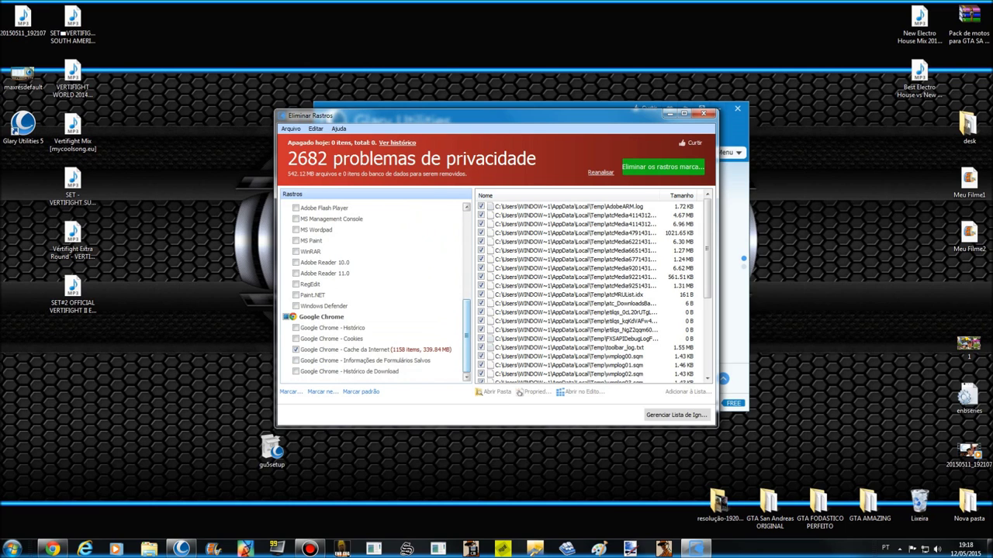
scroll(376, 293, up, 5)
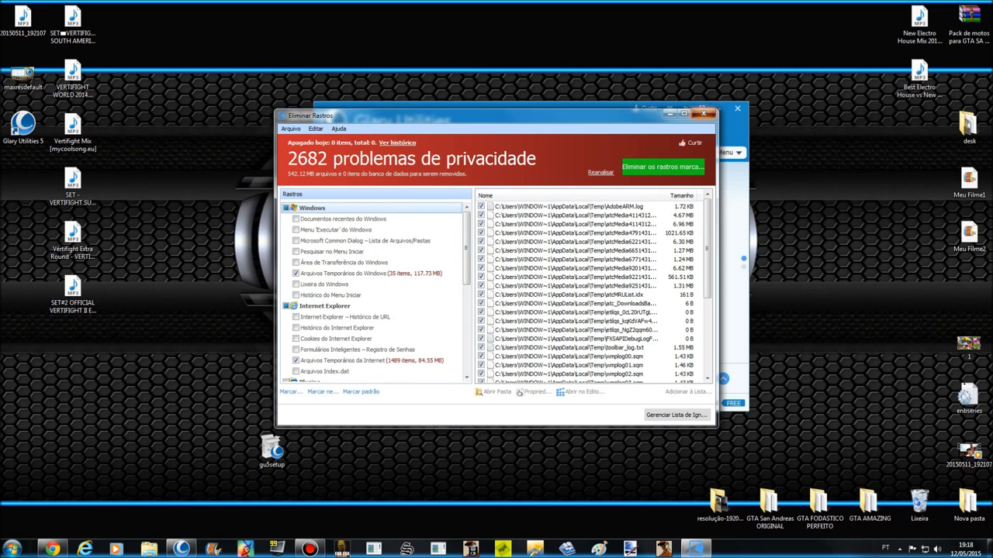
Close Eliminar Rastros and run Análise de Espaço em Disco from Arquivos & Pastas on all drives.
click(703, 113)
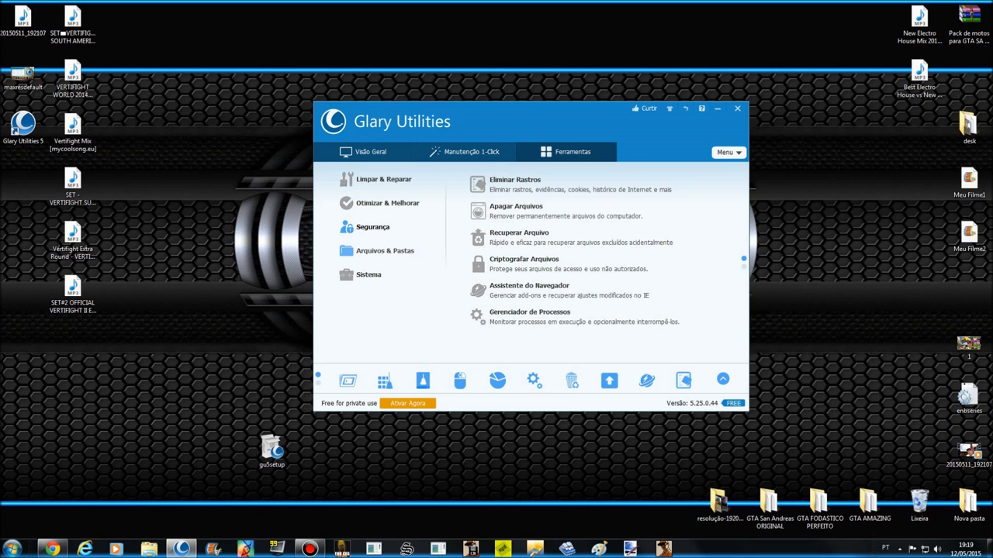
click(384, 250)
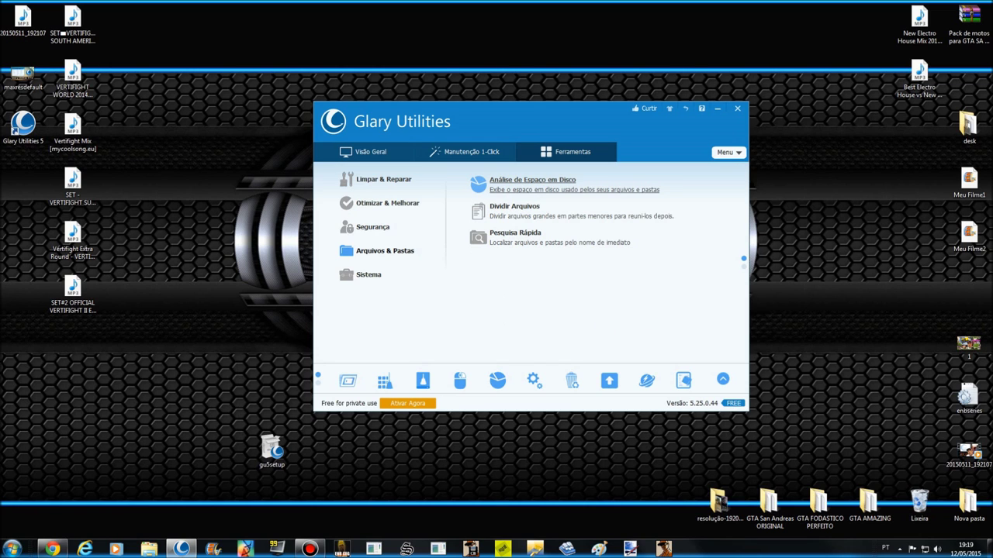
click(532, 180)
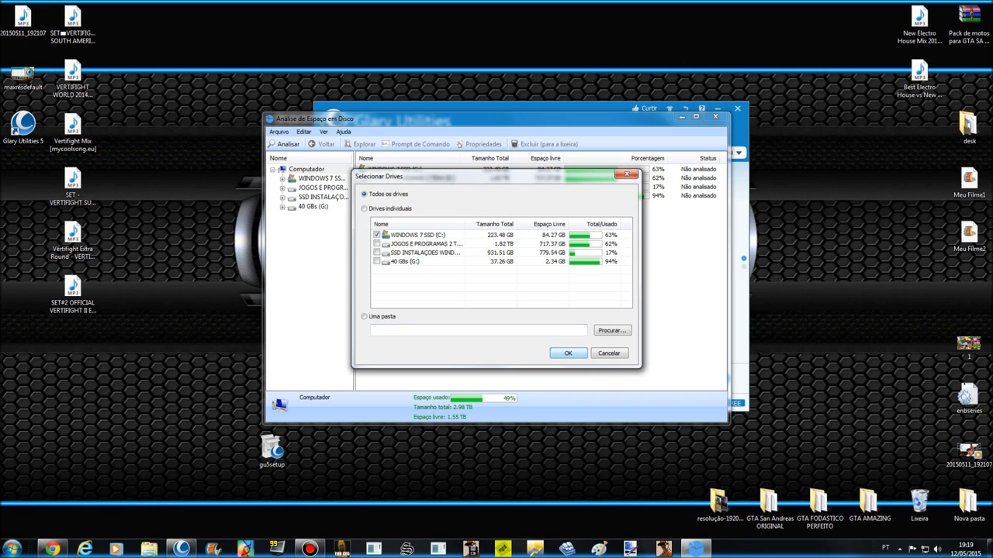
click(568, 353)
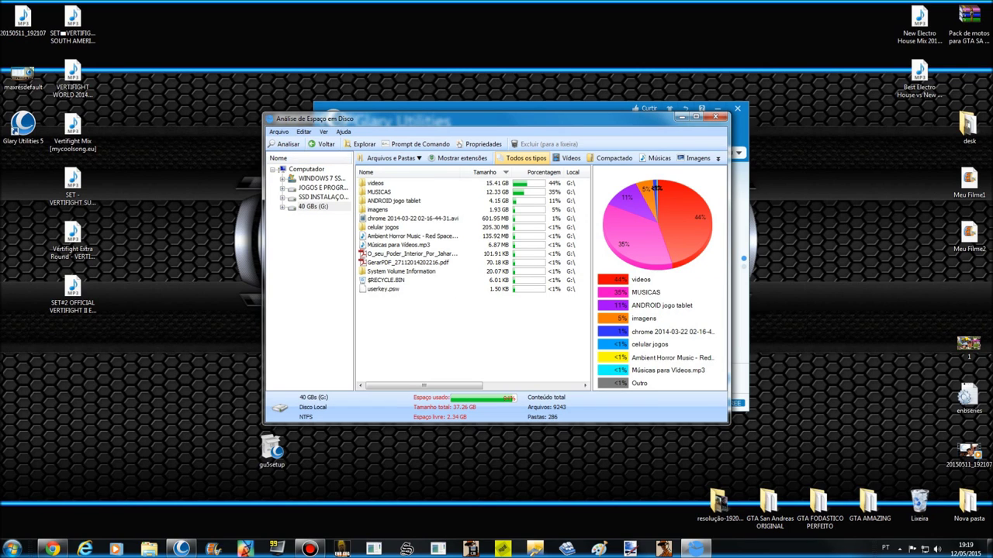
Examine space usage on WINDOWS 7 SSD (C:), including the Users folder, pagefile.sys and the Windows folder.
click(321, 178)
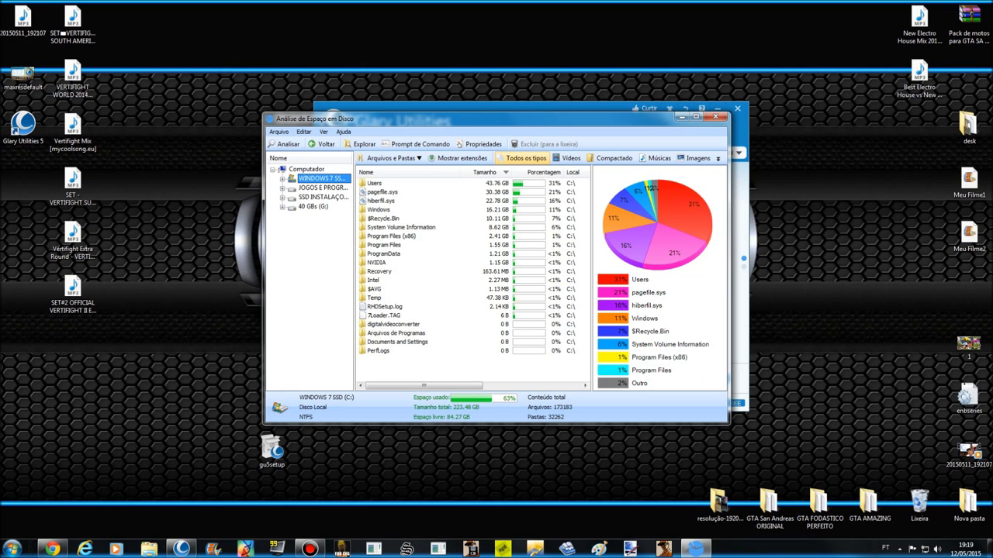
mouse_move(621, 241)
mouse_move(691, 208)
click(374, 183)
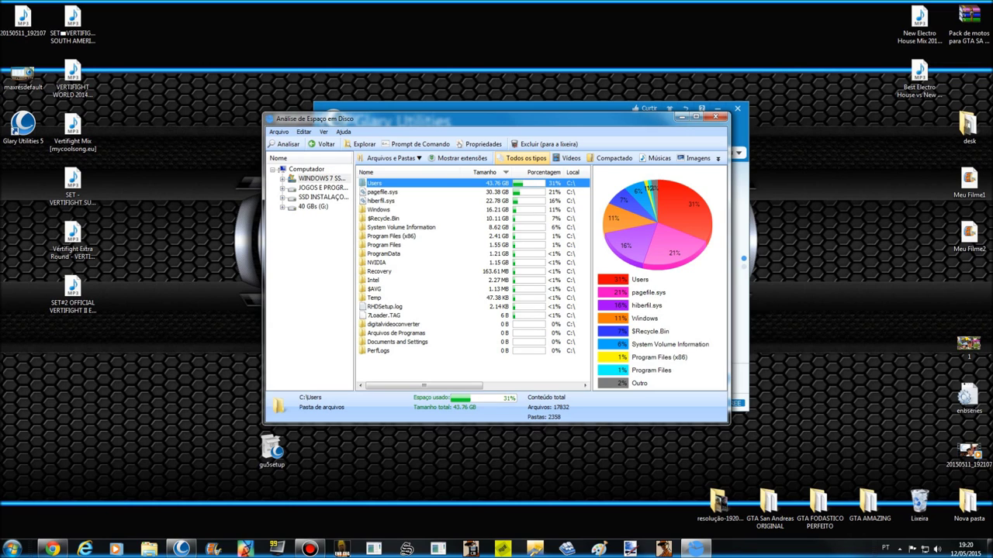
click(382, 192)
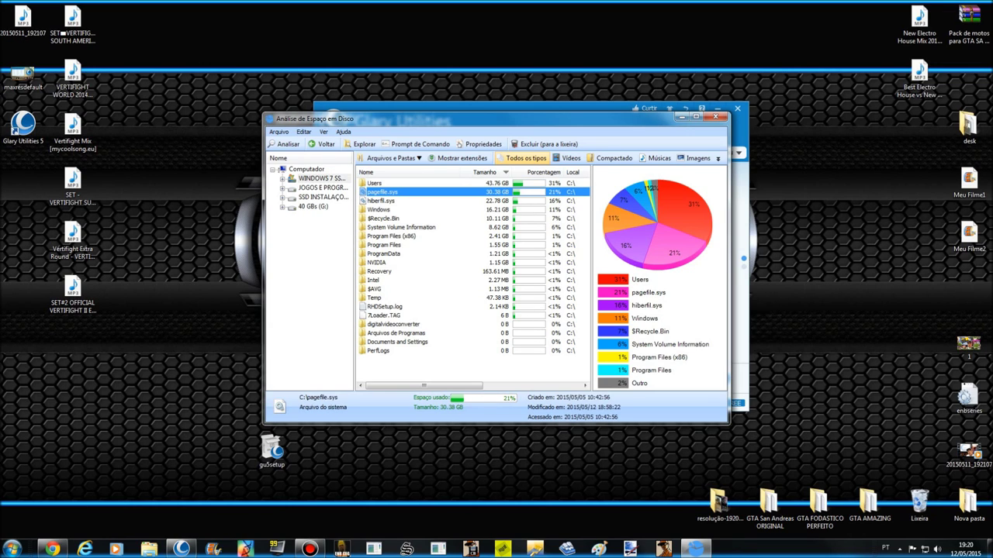
key(Down)
key(Down)
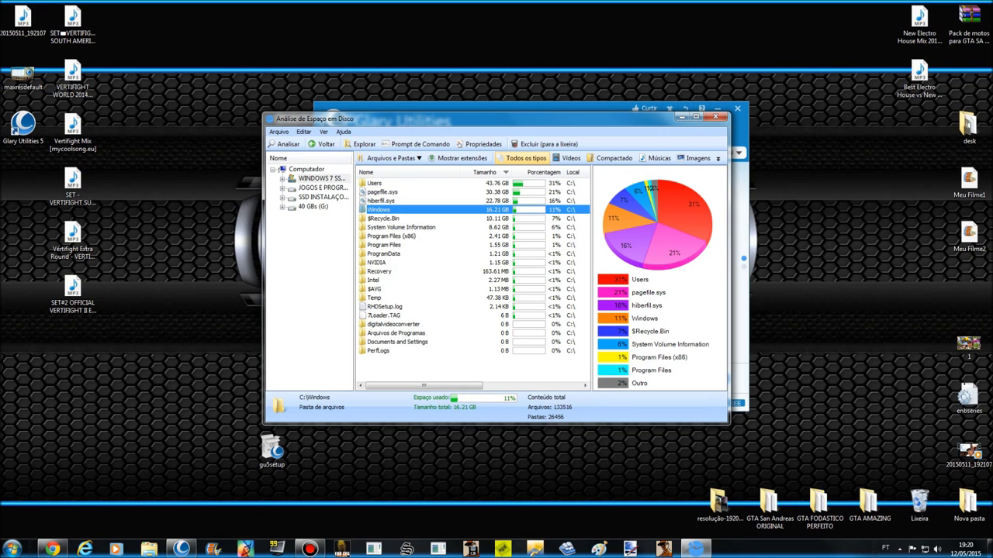
Show the Users folder in Windows Explorer from the analysis, look through its subfolders and close the Explorer window.
click(375, 183)
right_click(564, 184)
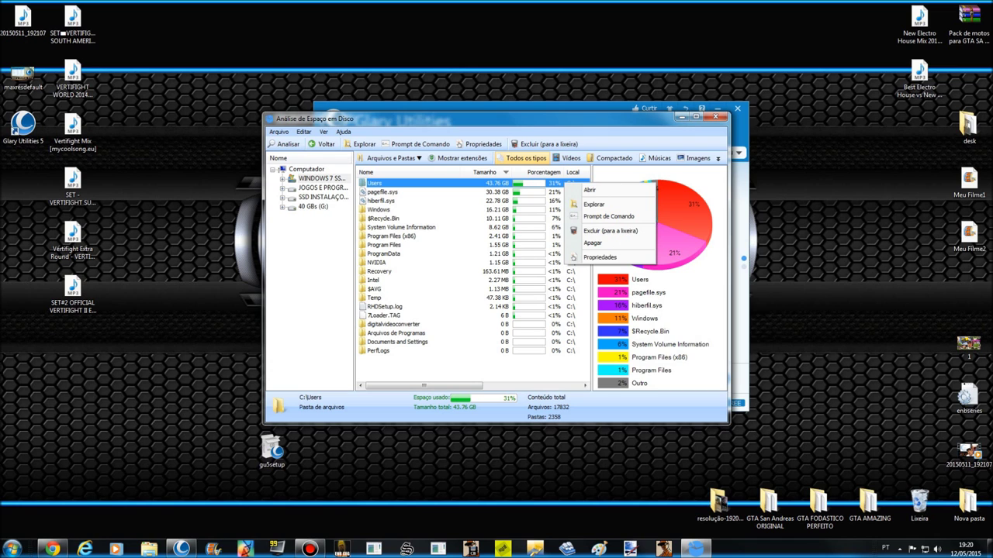
click(594, 204)
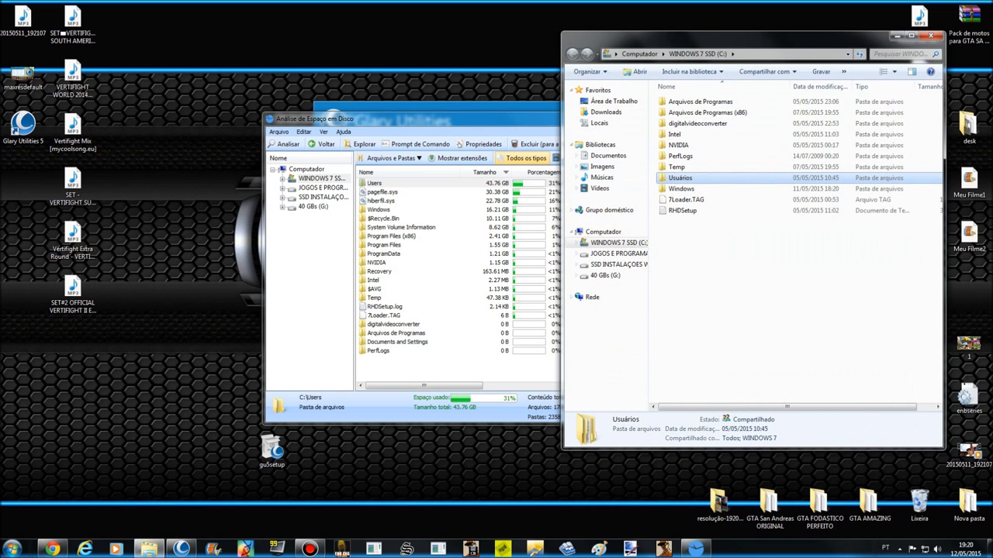
key(Return)
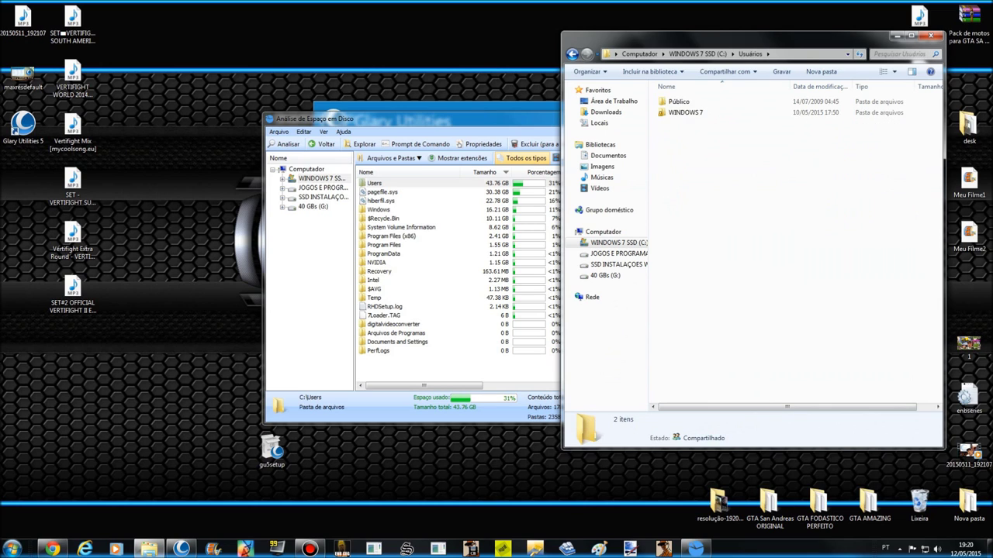
double_click(685, 113)
key(BackSpace)
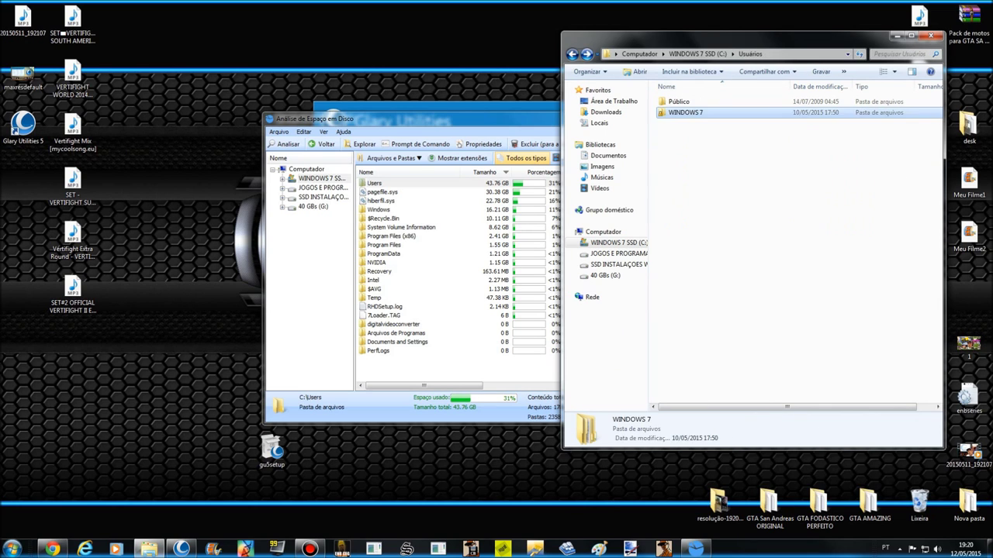
key(BackSpace)
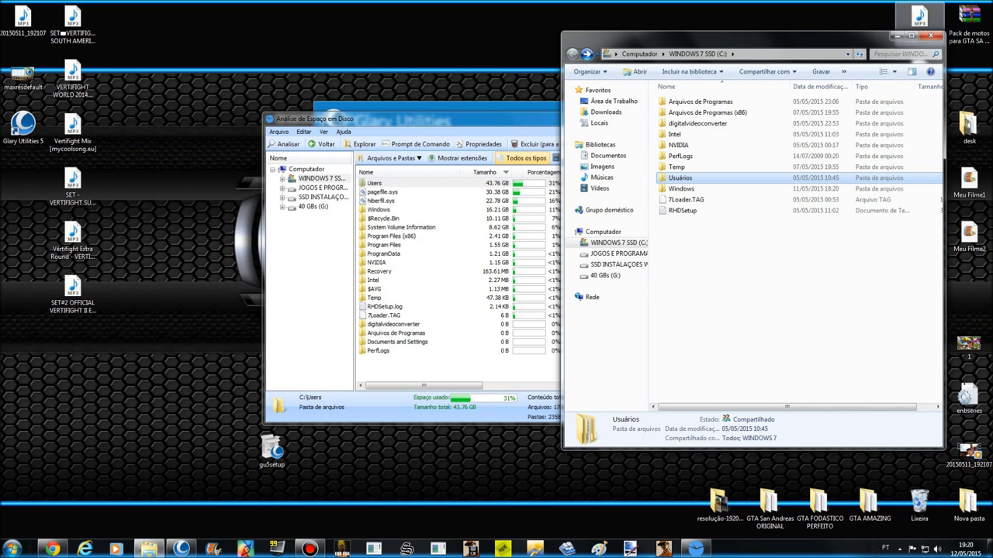
click(930, 35)
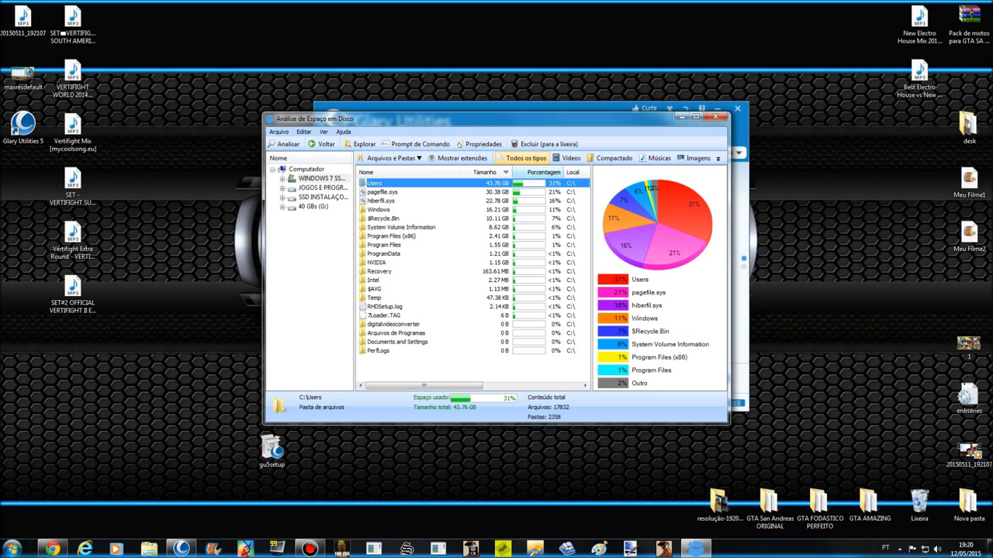
View the properties of the Users folder from the disk analysis and dismiss them.
right_click(573, 184)
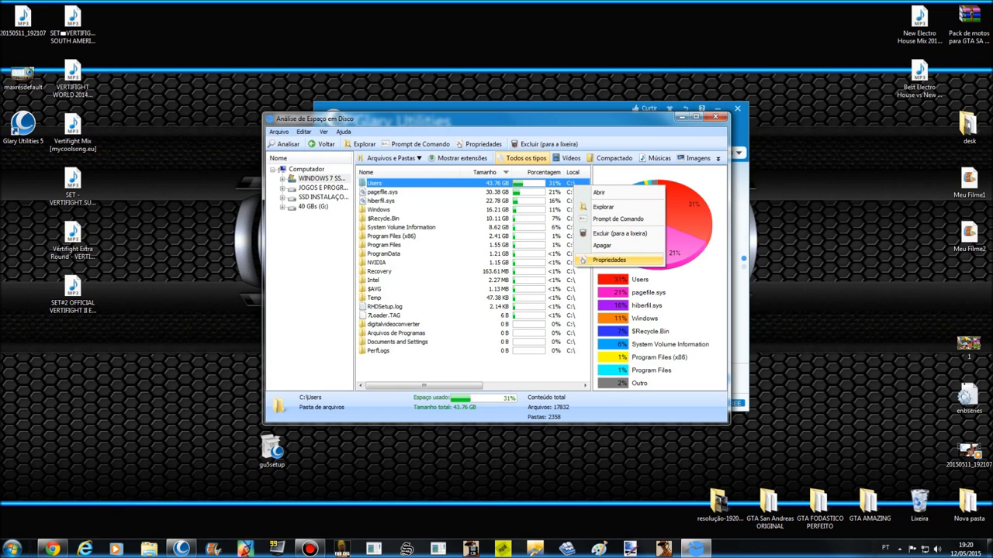
click(583, 261)
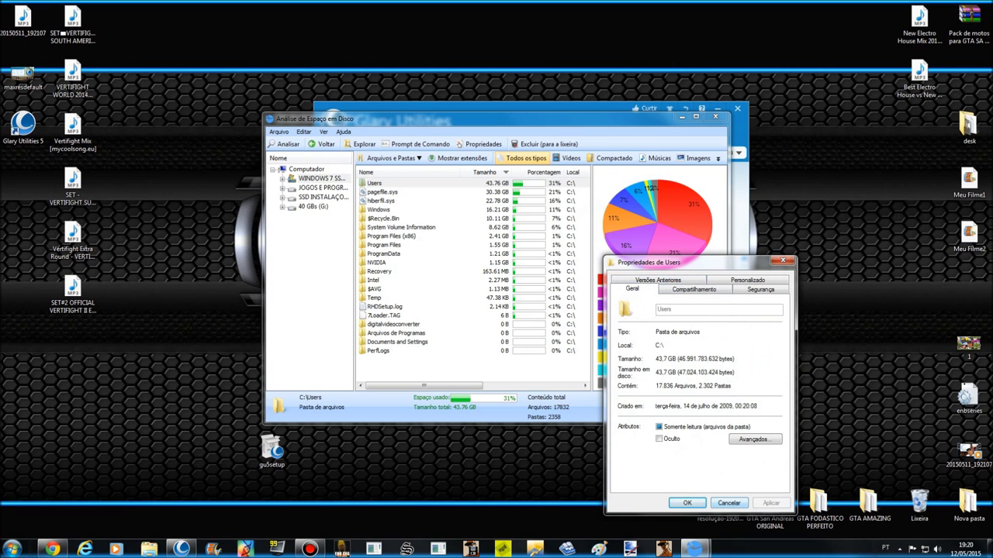
click(729, 502)
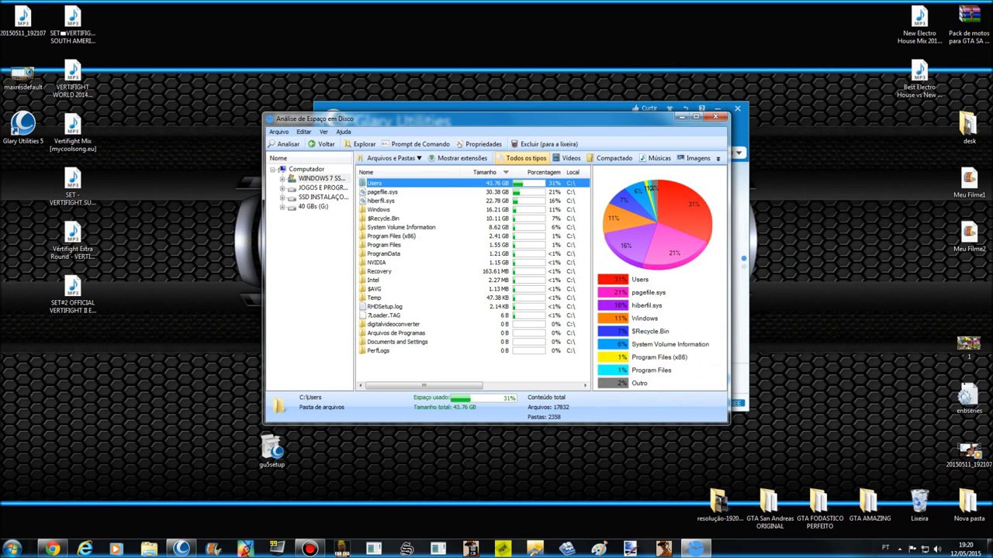
Show Users in Windows Explorer again, go to Usuários > WINDOWS 7 and check the size of Área de Trabalho.
right_click(532, 184)
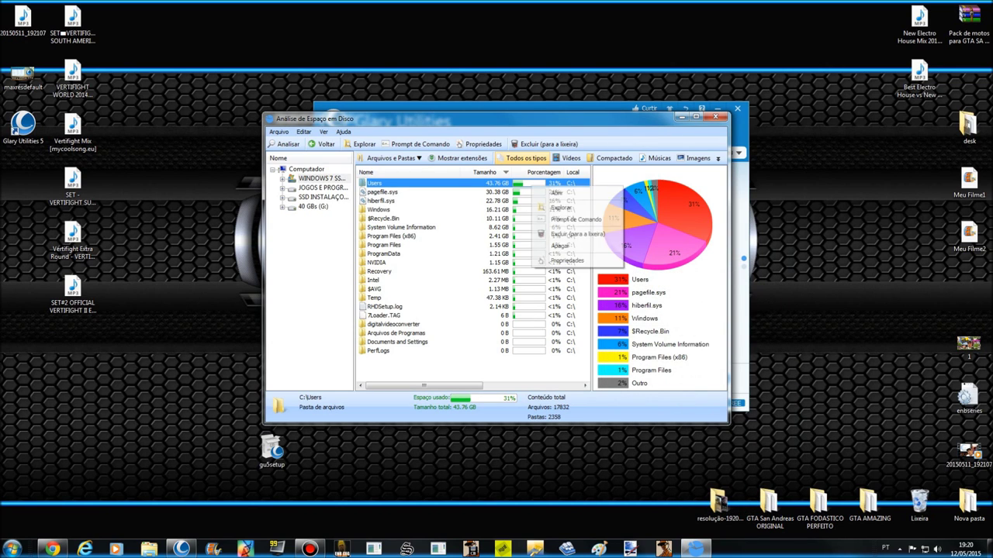
click(560, 207)
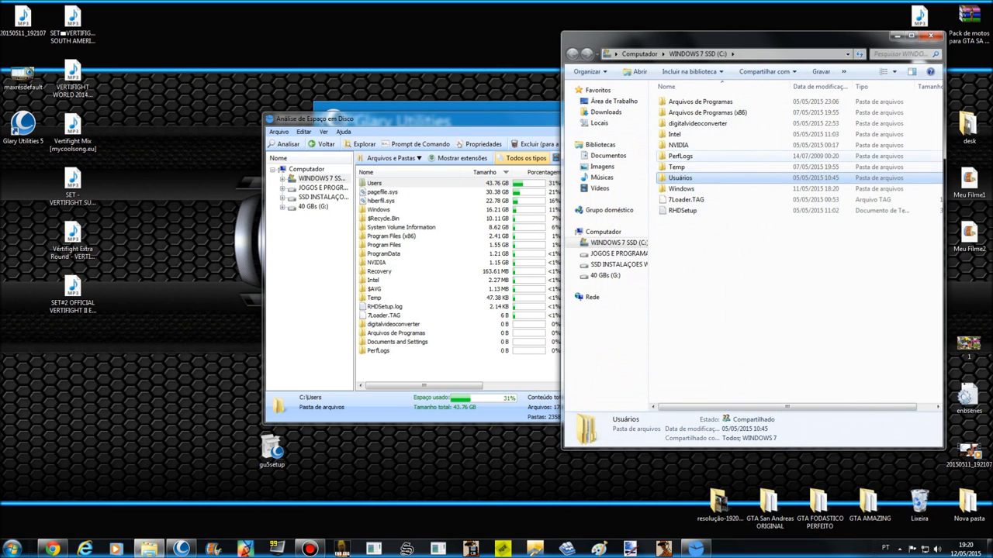
double_click(679, 177)
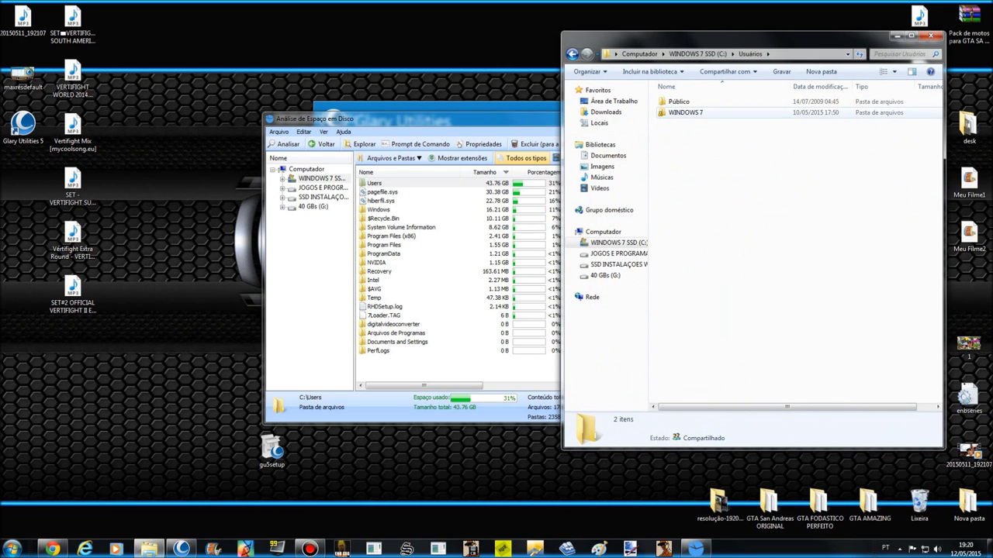
double_click(685, 113)
right_click(705, 102)
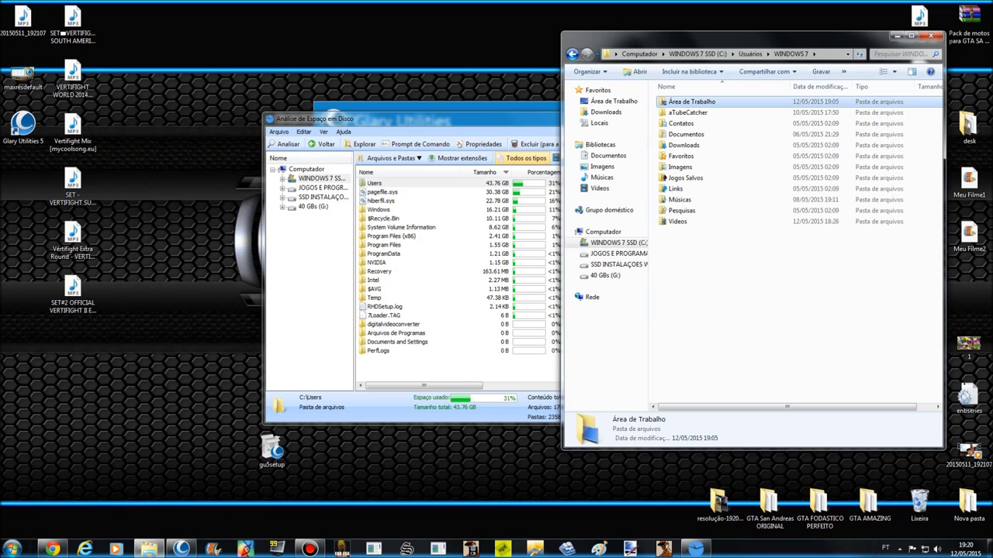
click(741, 375)
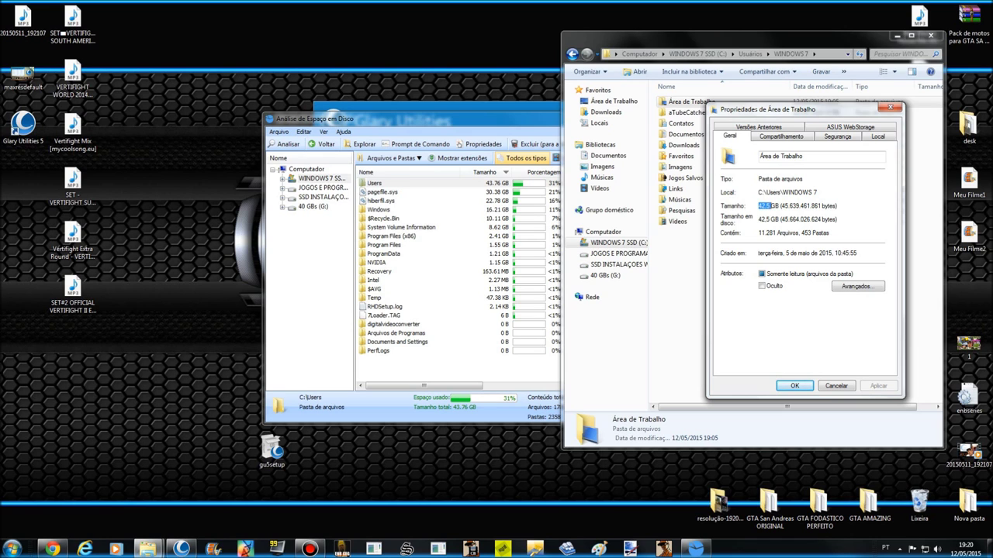
key(Return)
Check the size of the aTubeCatcher folder in its properties and close them.
key(Down)
key(shift+F10)
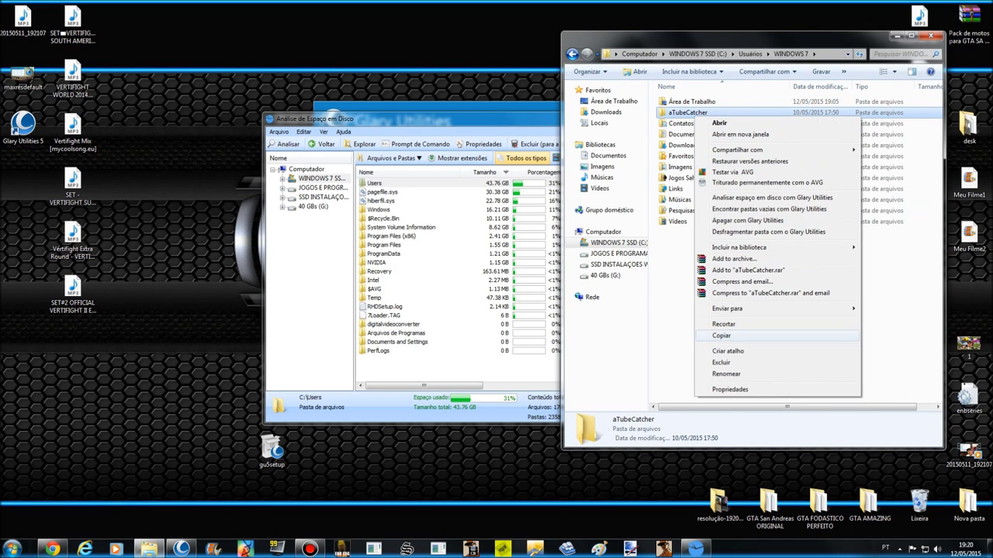
key(Up)
key(Return)
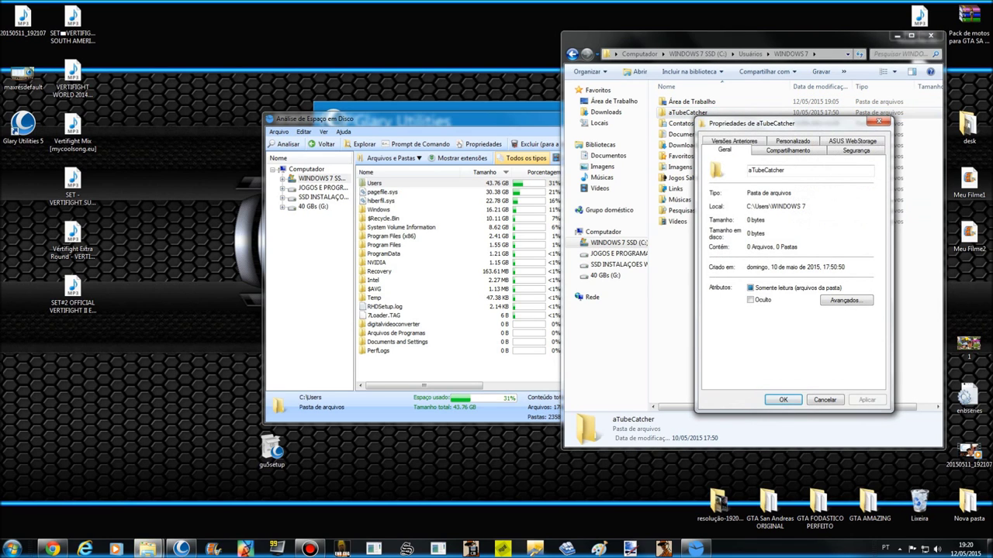
key(Return)
Check the size of the Contatos folder in its properties and close them.
key(Down)
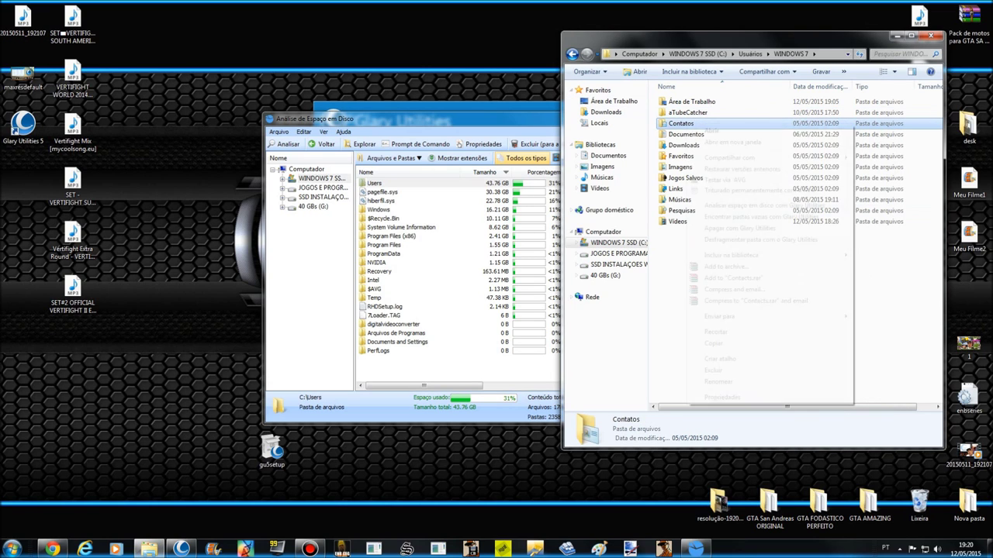
key(shift+F10)
key(Up)
key(Up)
key(Up)
key(Down)
key(Down)
key(Return)
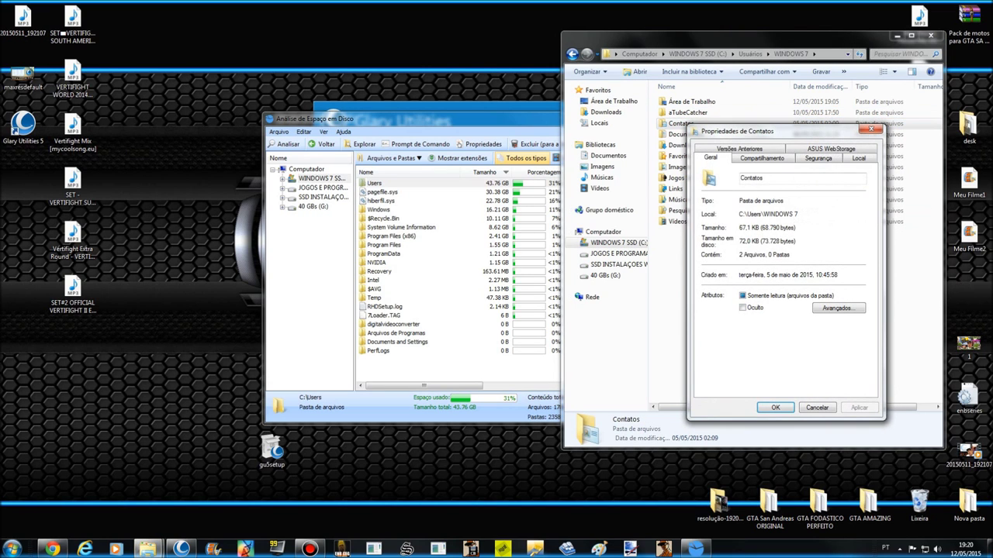
key(Return)
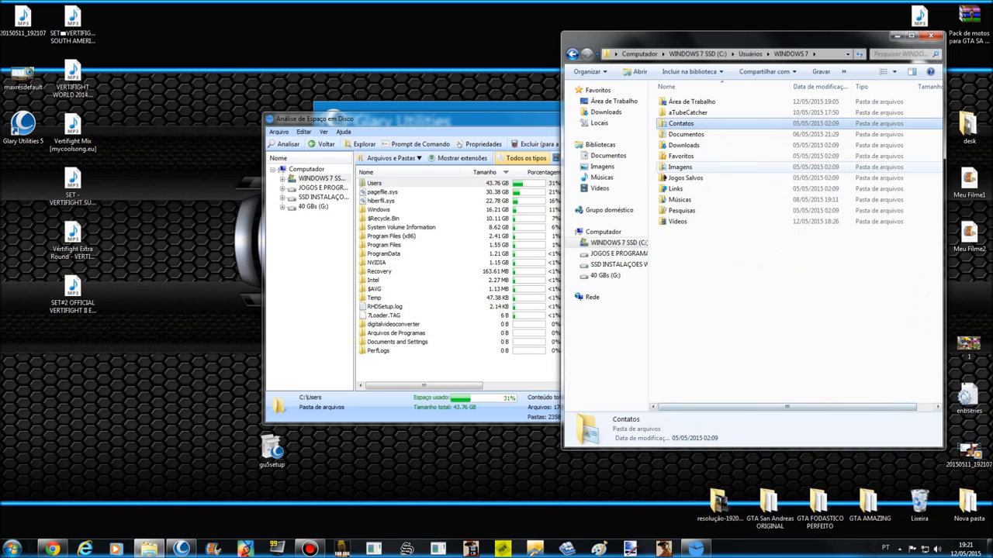
Check the size of the Documentos folder in its properties and close them.
key(Down)
key(shift+F10)
key(Up)
key(Up)
key(Up)
key(Down)
key(Down)
key(Return)
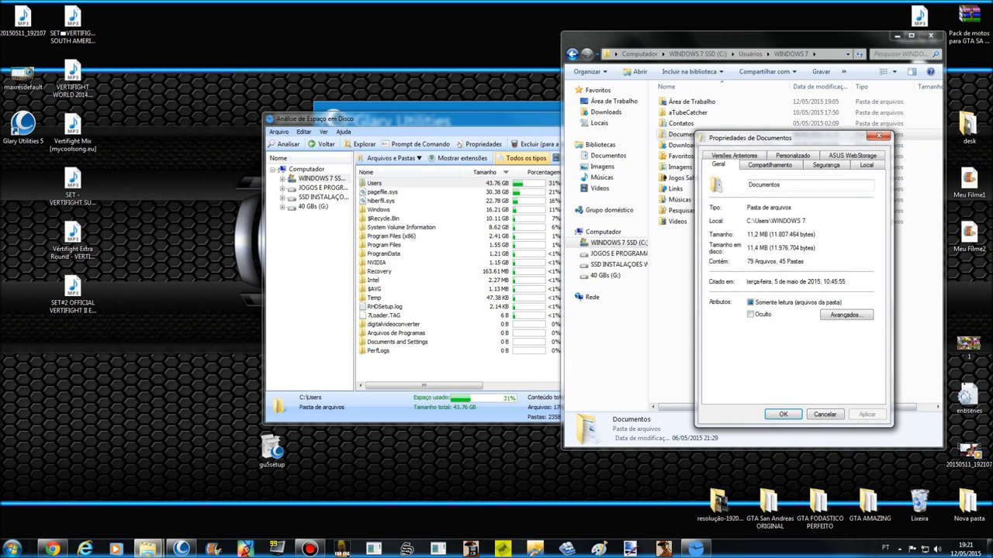
click(823, 414)
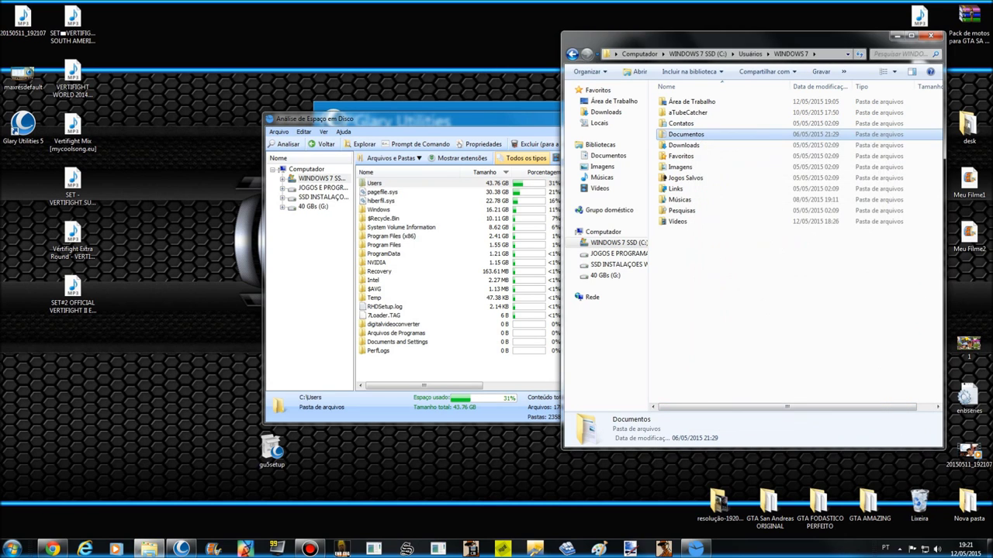
Select the Área de Trabalho folder and single out the GTA folders on the desktop as part of its contents.
click(691, 102)
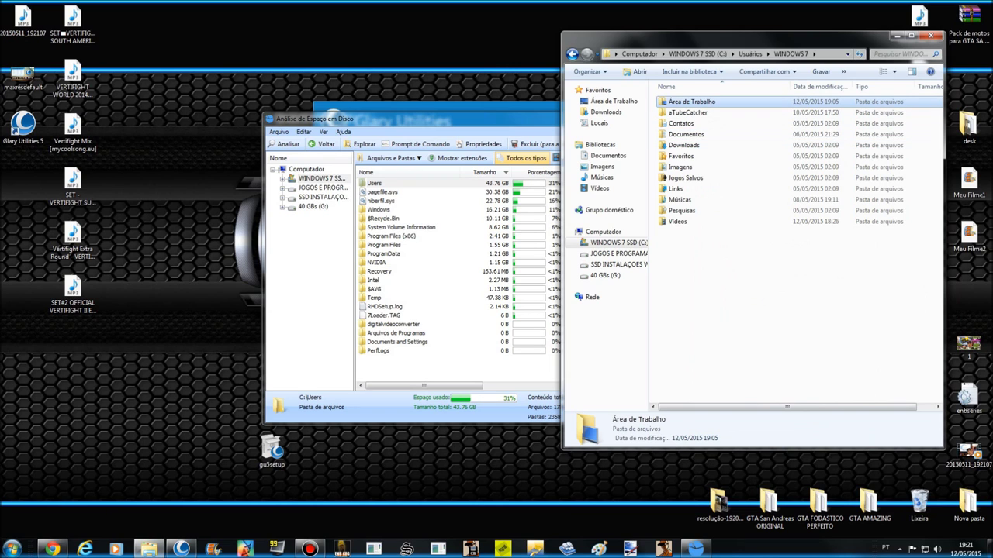
click(818, 508)
click(869, 506)
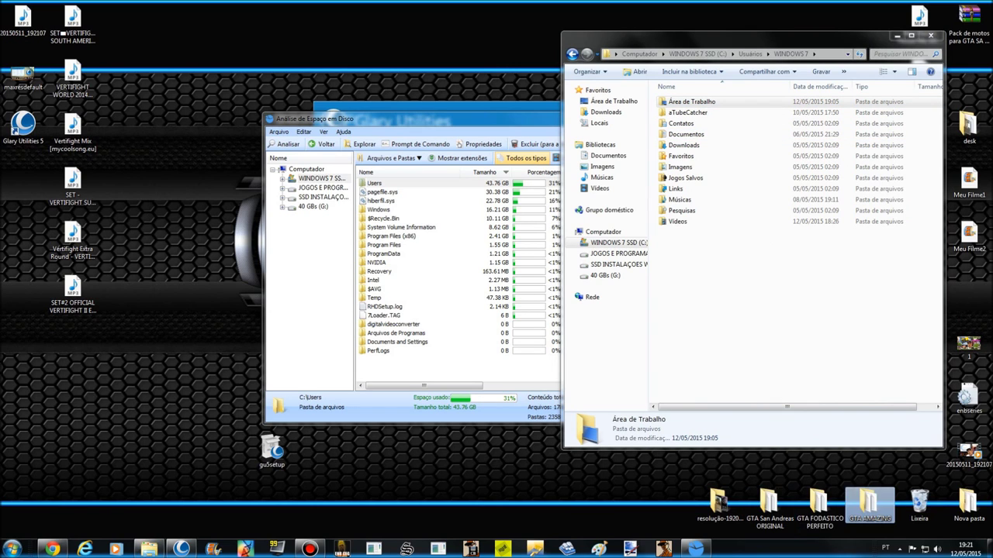
click(820, 505)
click(770, 506)
click(819, 506)
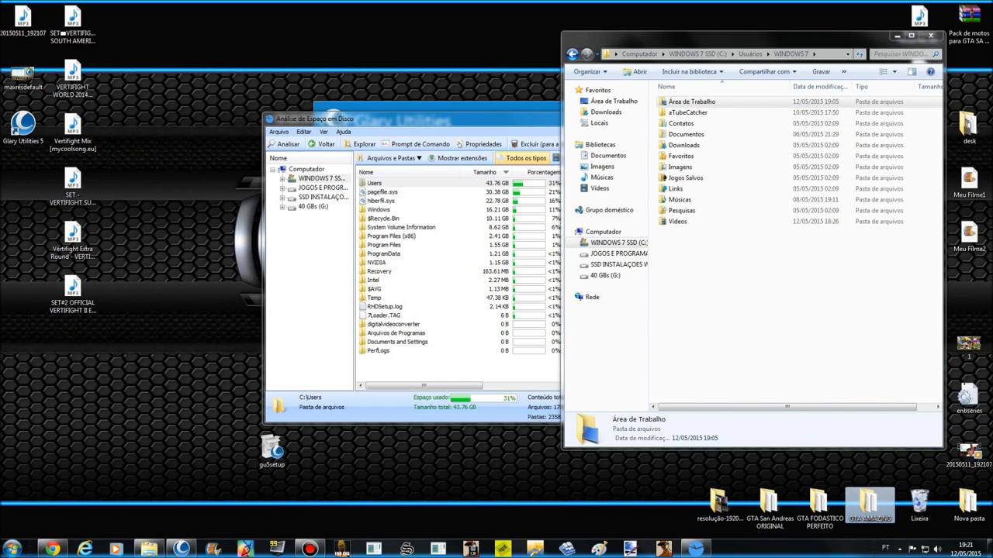
Recheck the size of Área de Trabalho in its properties, close them and open the folder to view its contents.
right_click(698, 102)
click(734, 375)
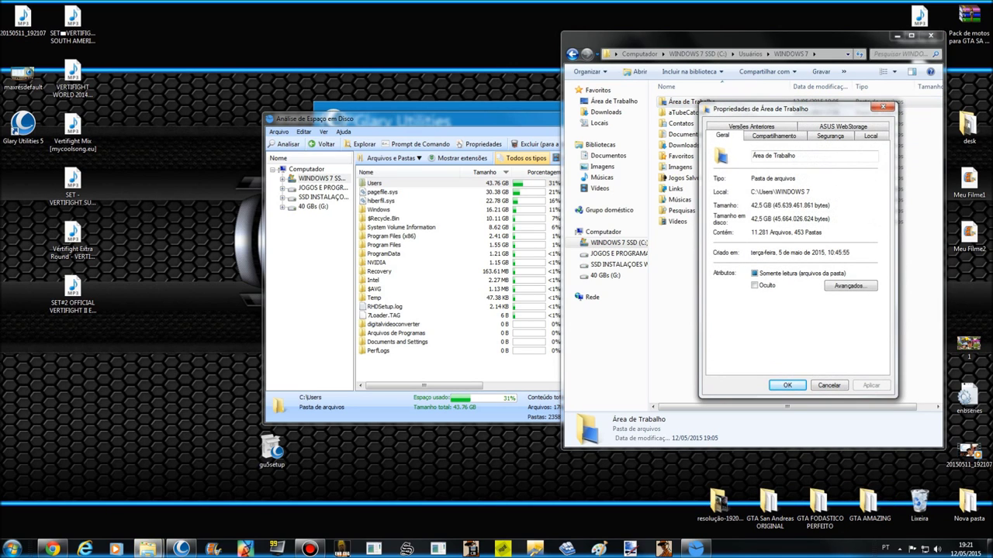
click(828, 386)
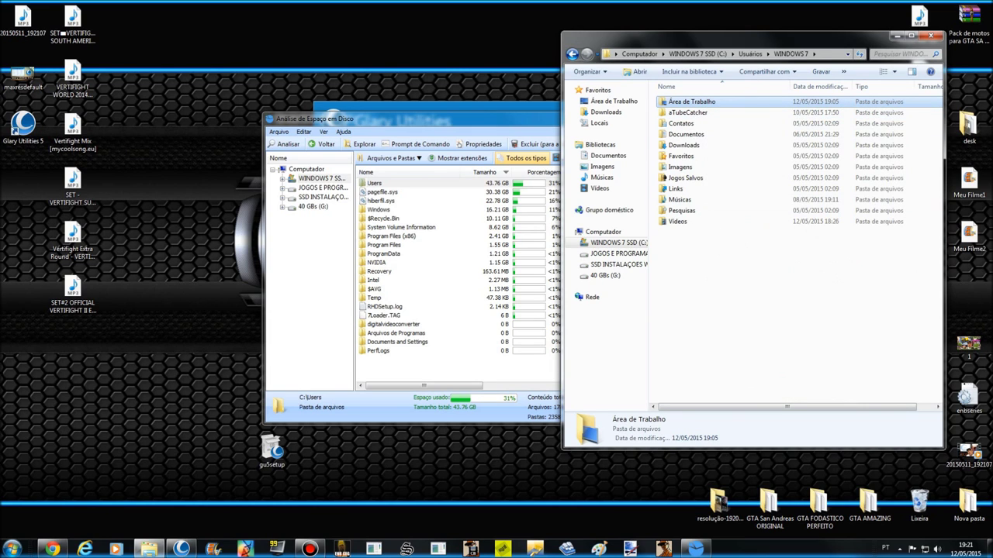
double_click(691, 102)
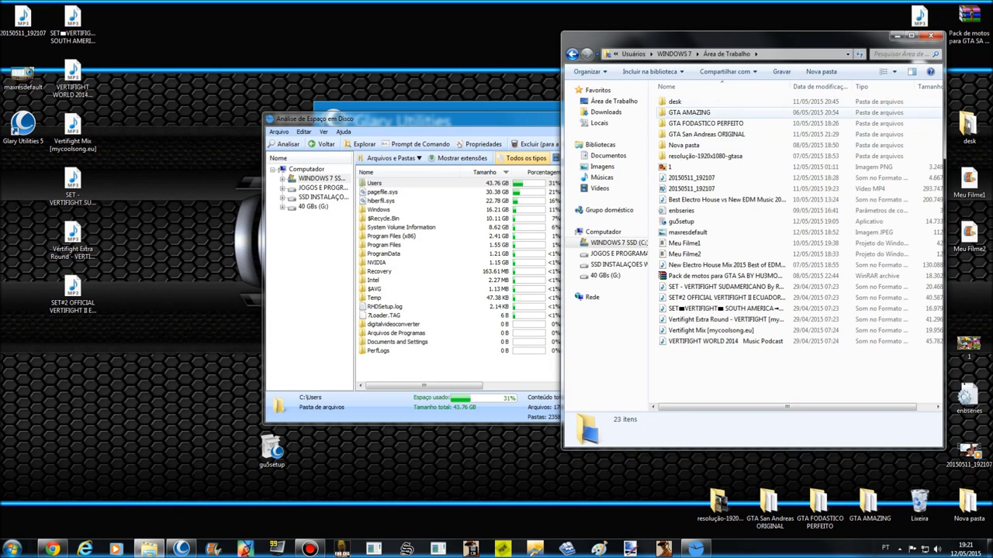
Check the size of the GTA AMAZING folder in its properties and close them.
click(689, 112)
click(702, 124)
click(702, 134)
right_click(702, 112)
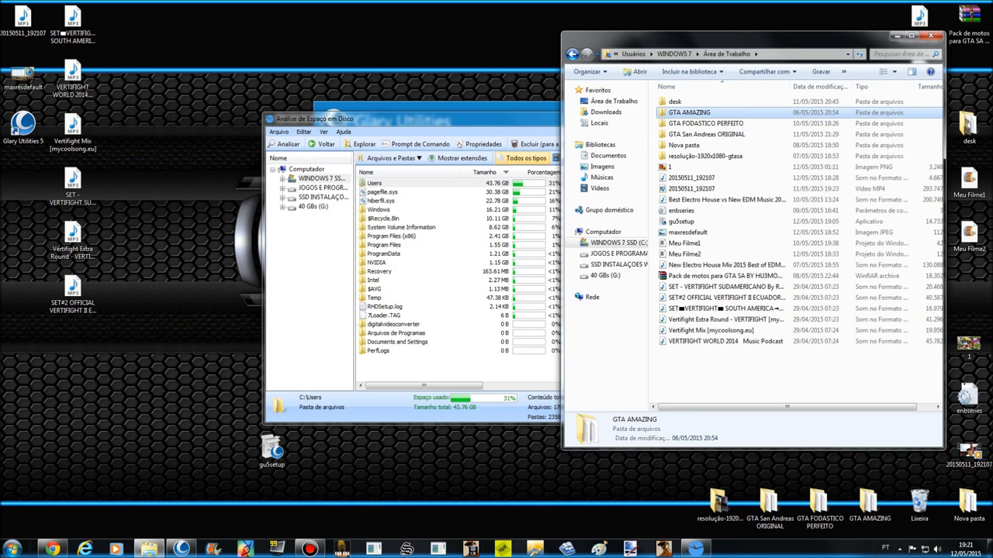
click(737, 384)
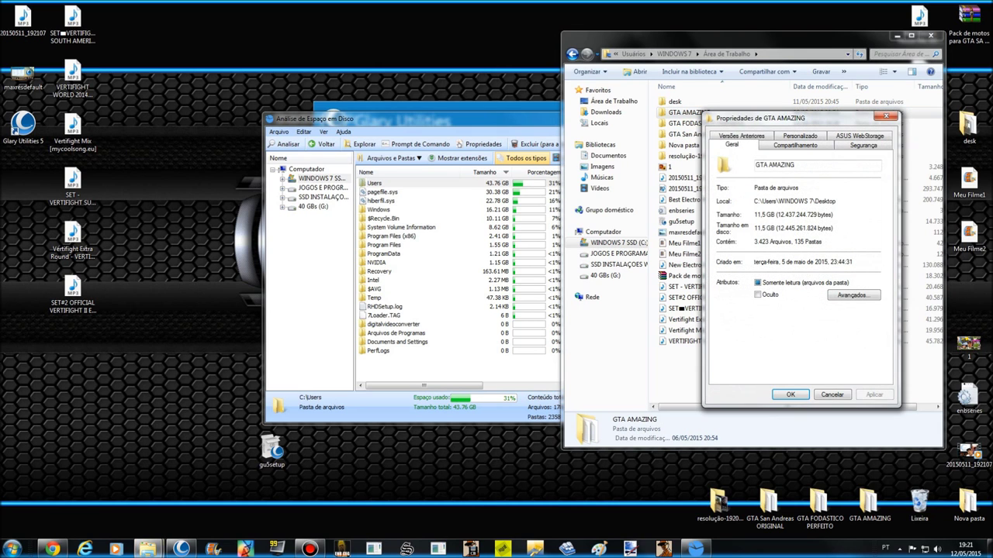
key(Escape)
Check the size of the GTA FODASTICO PERFEITO folder in its properties and close them.
click(689, 123)
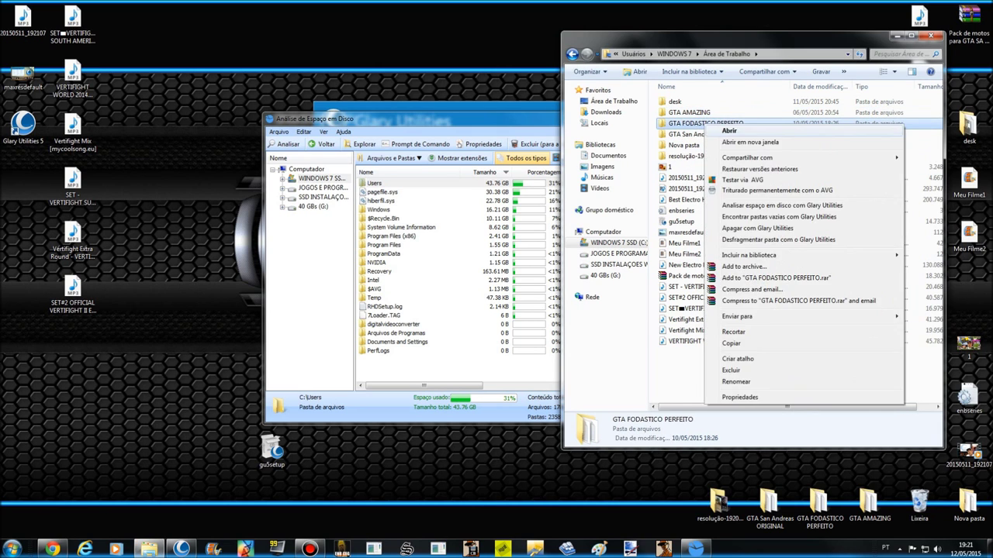
right_click(704, 123)
click(740, 397)
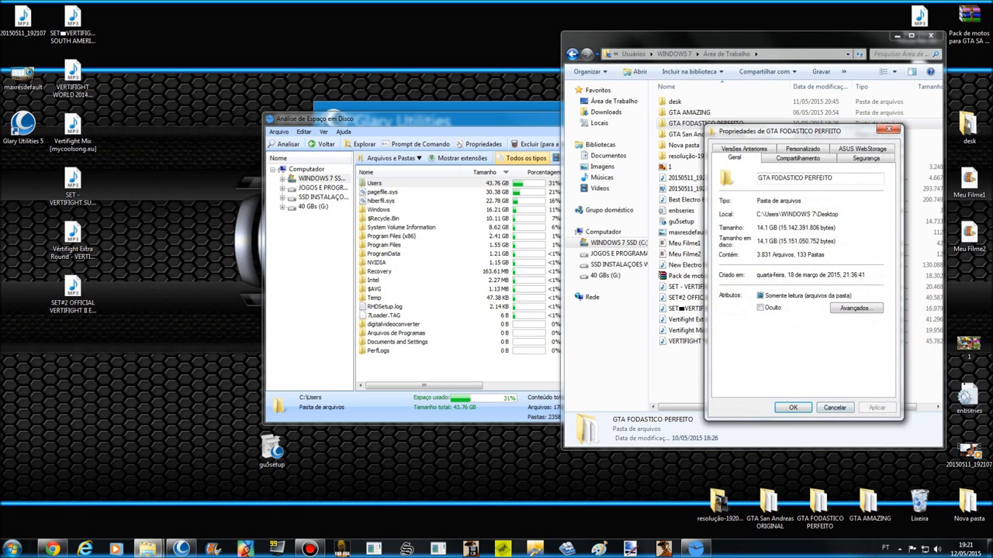
click(835, 407)
Check the size of the GTA San Andreas ORIGINAL folder in its properties and close them.
click(702, 134)
right_click(732, 135)
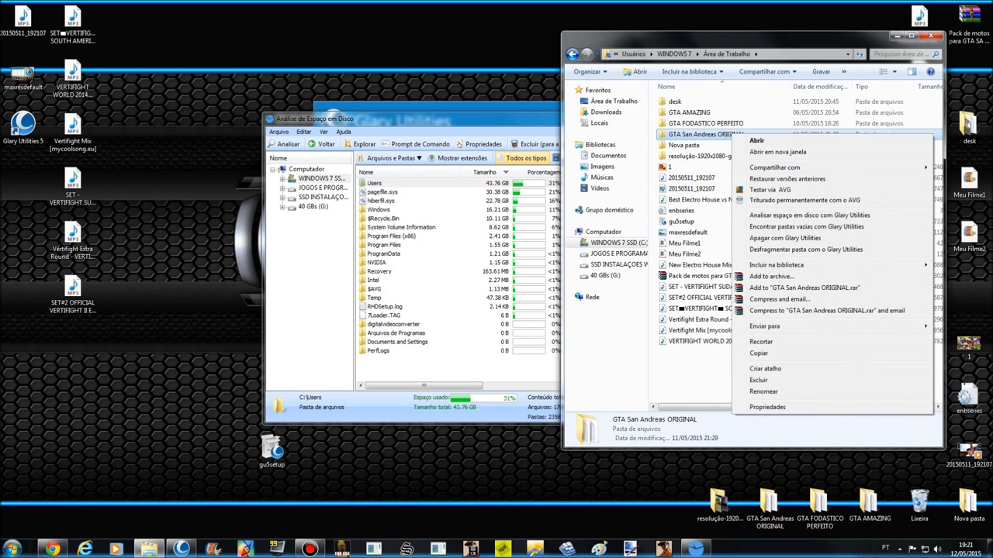
click(767, 406)
click(862, 417)
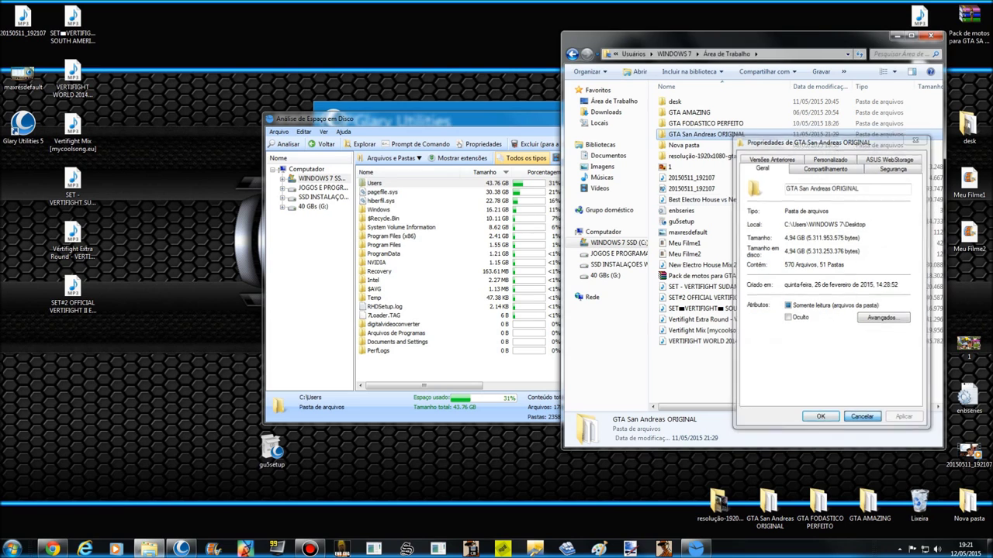
Select all items in the Área de Trabalho folder and all icons on the desktop, then close the folder window.
drag(725, 375, 663, 94)
drag(1, 2, 990, 531)
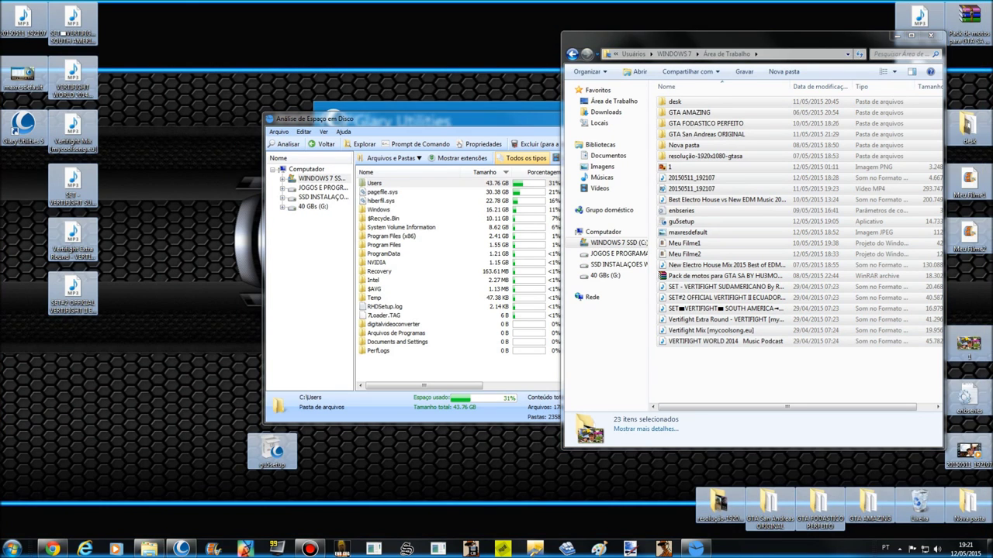
click(931, 35)
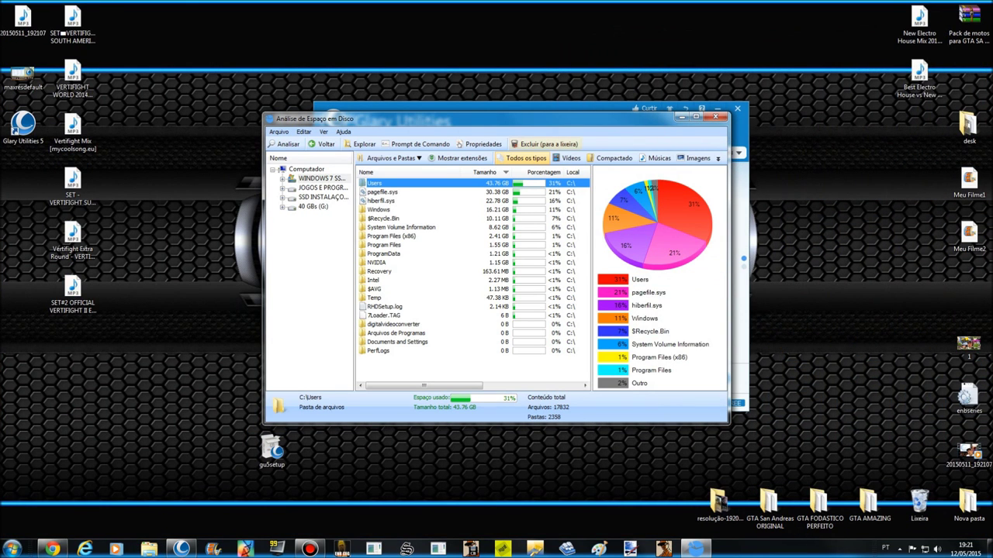
Review the disk usage of hiberfil.sys, pagefile.sys, Windows, Program Files (x86) and $Recycle.Bin on drive C:.
click(380, 201)
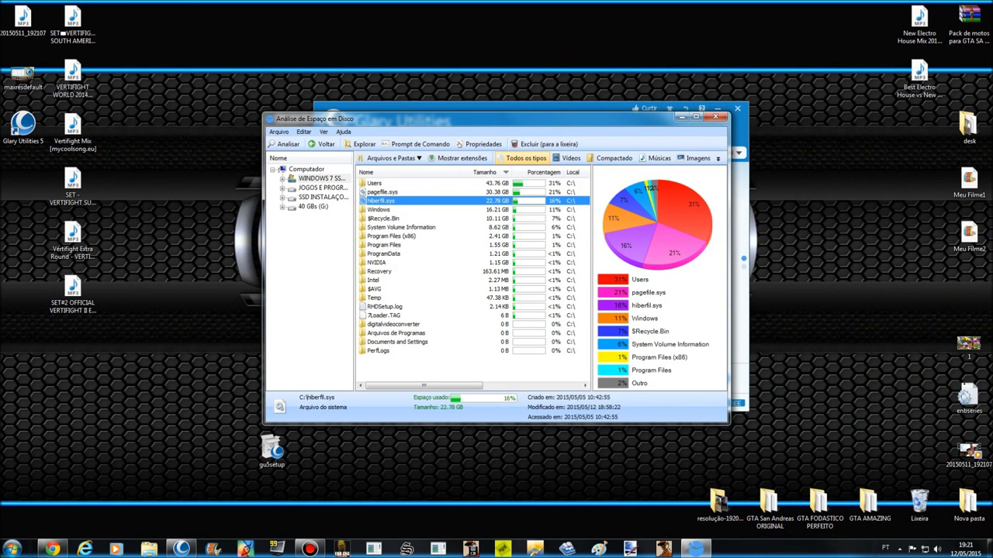
click(382, 191)
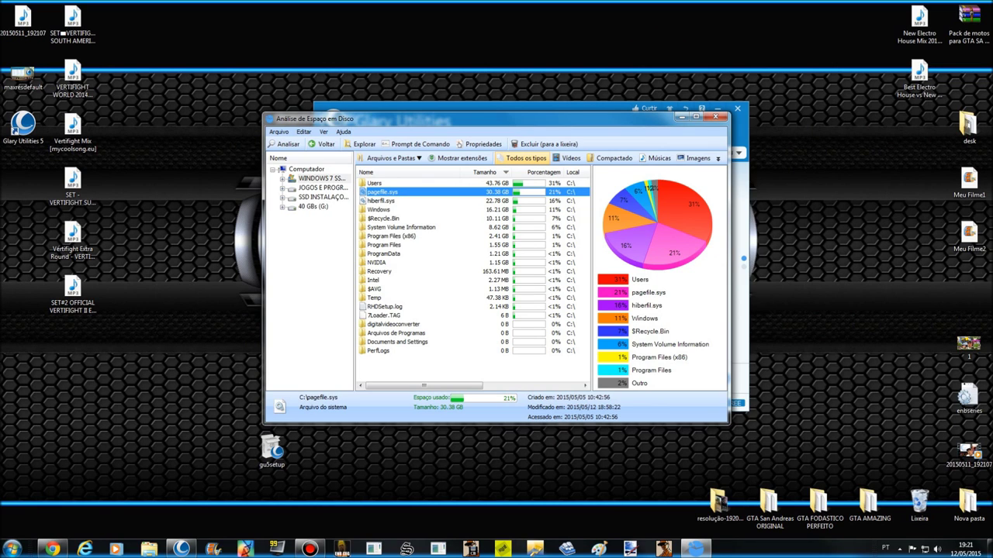
click(381, 201)
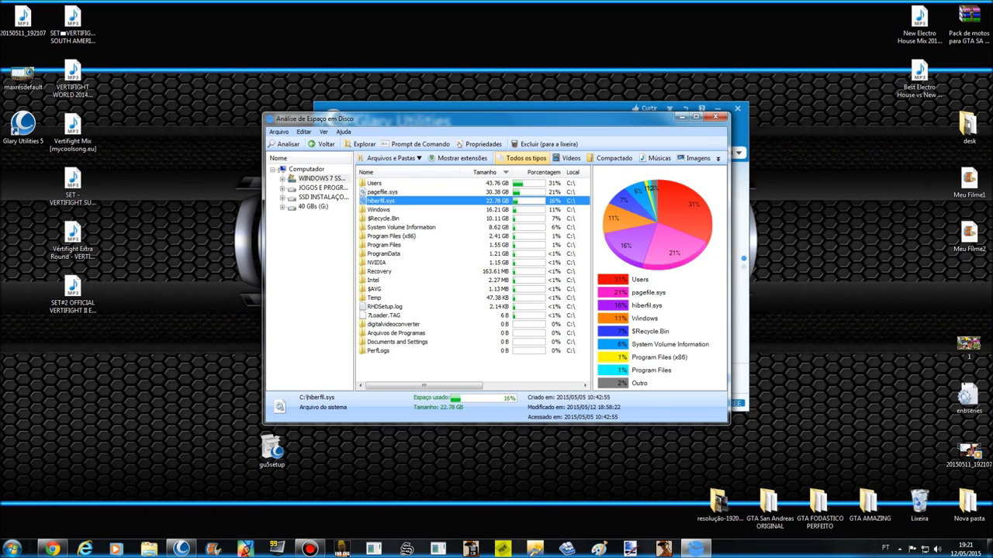
click(378, 210)
click(391, 236)
click(383, 218)
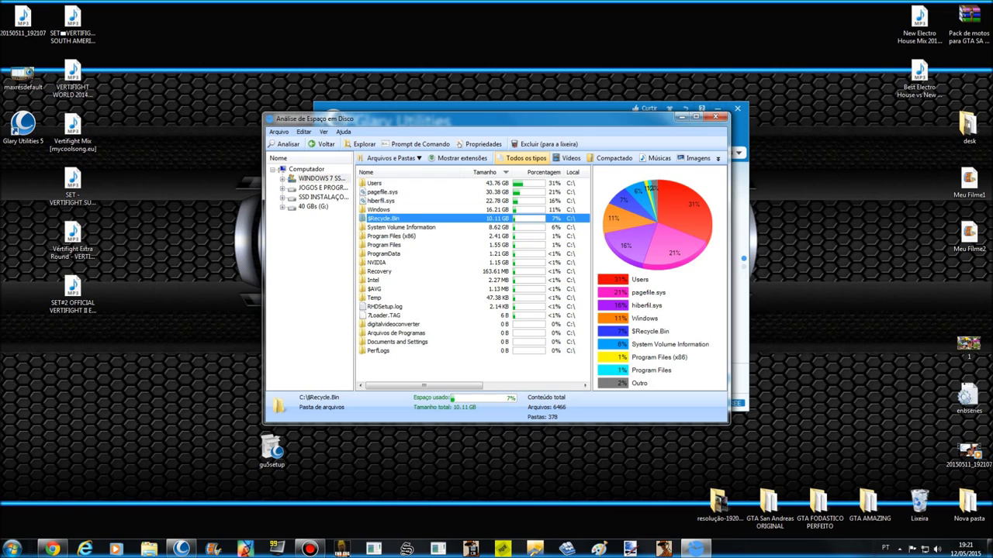
click(379, 209)
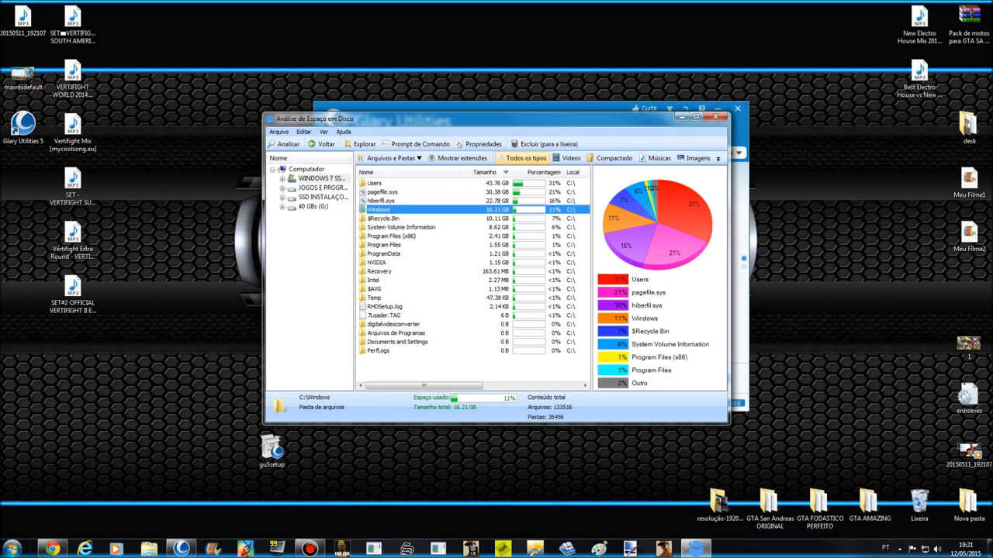
View the space analysis of drive E:, explore its GTA MOD folder, select all the contents and close the folder window.
click(322, 187)
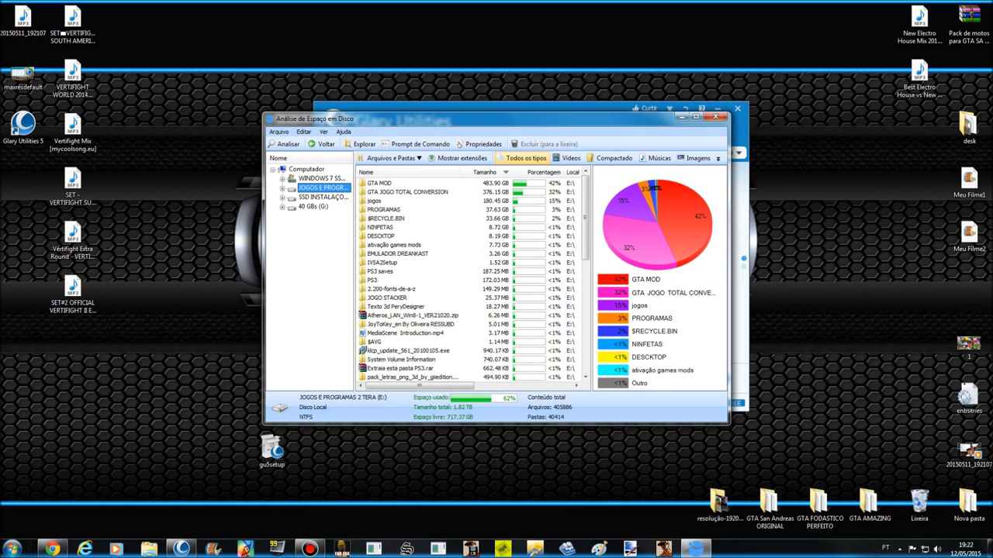
mouse_move(677, 194)
right_click(404, 184)
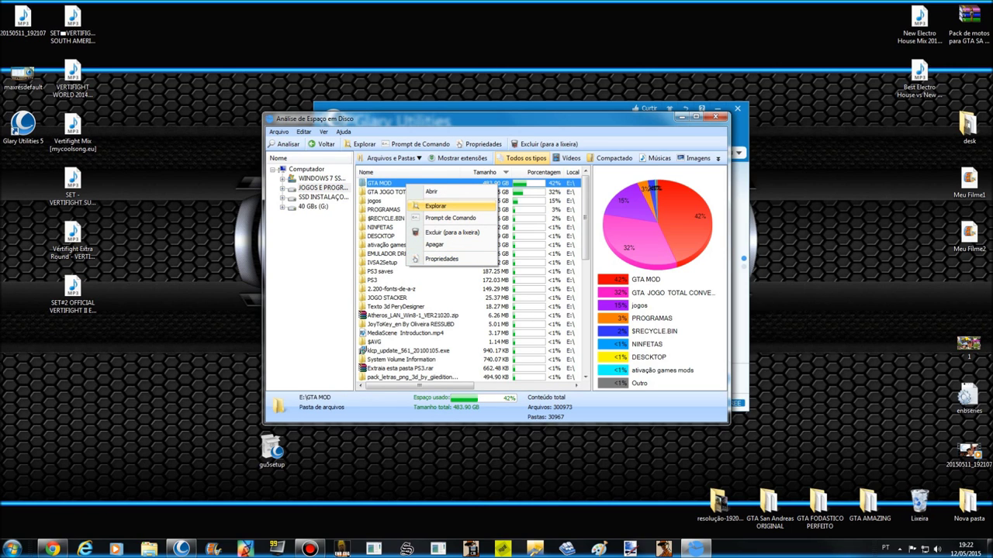
click(435, 206)
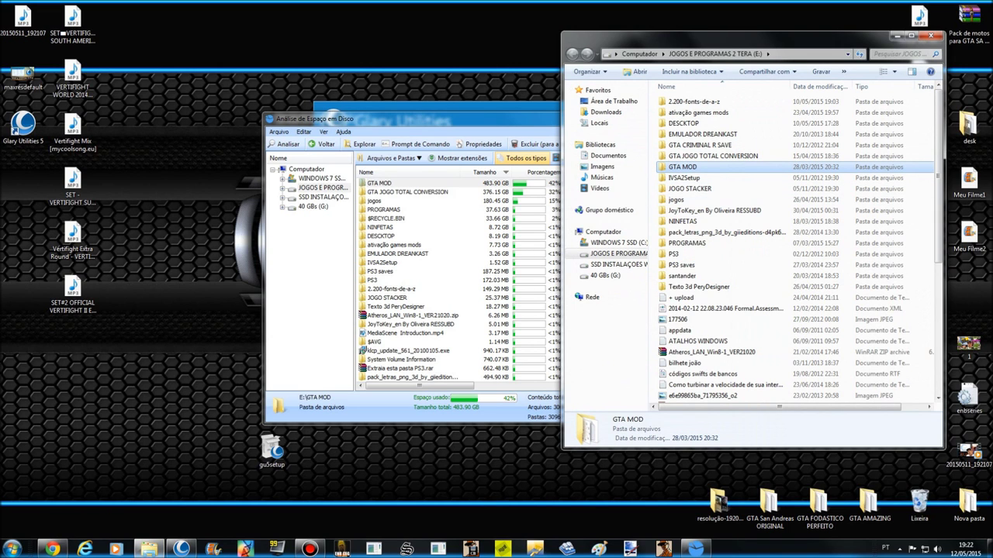
double_click(682, 167)
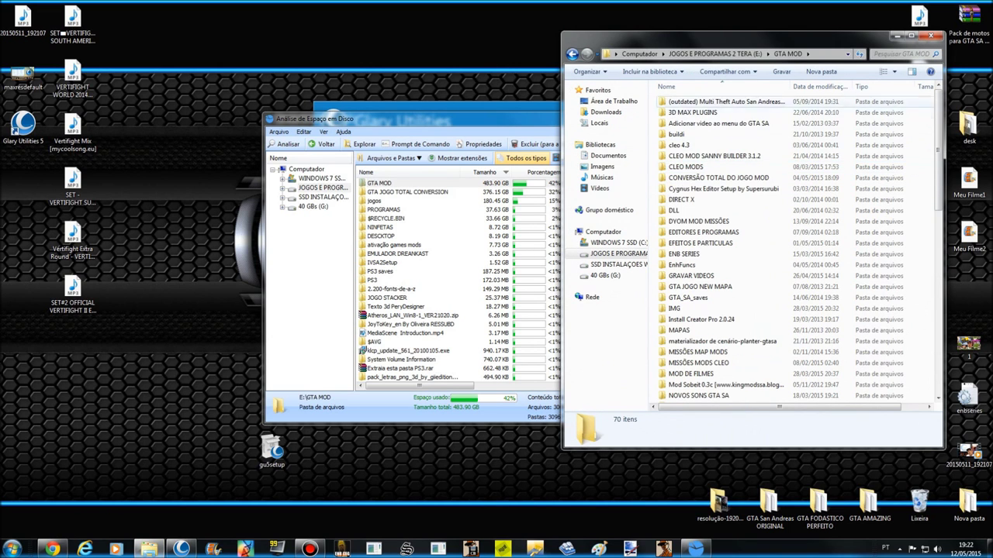
drag(656, 95, 709, 404)
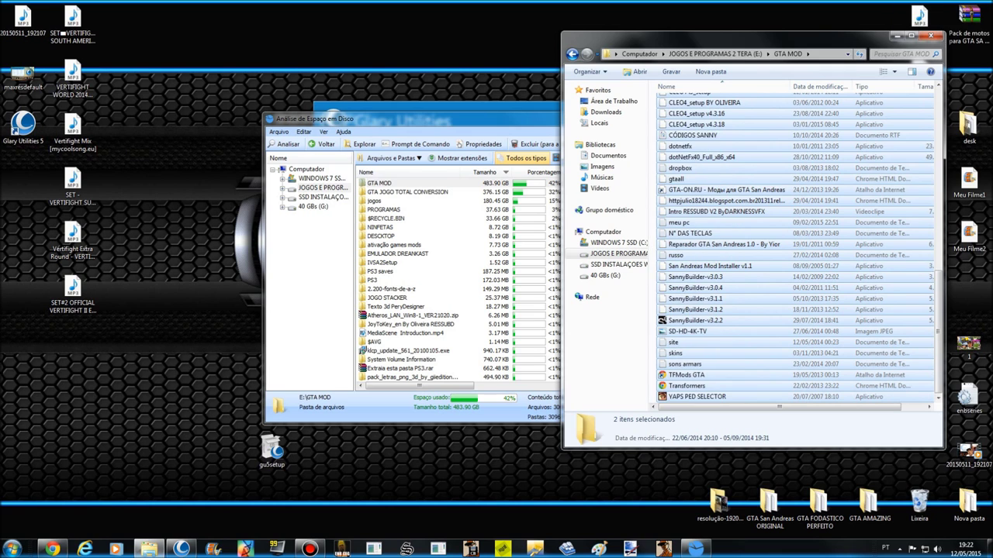
click(930, 35)
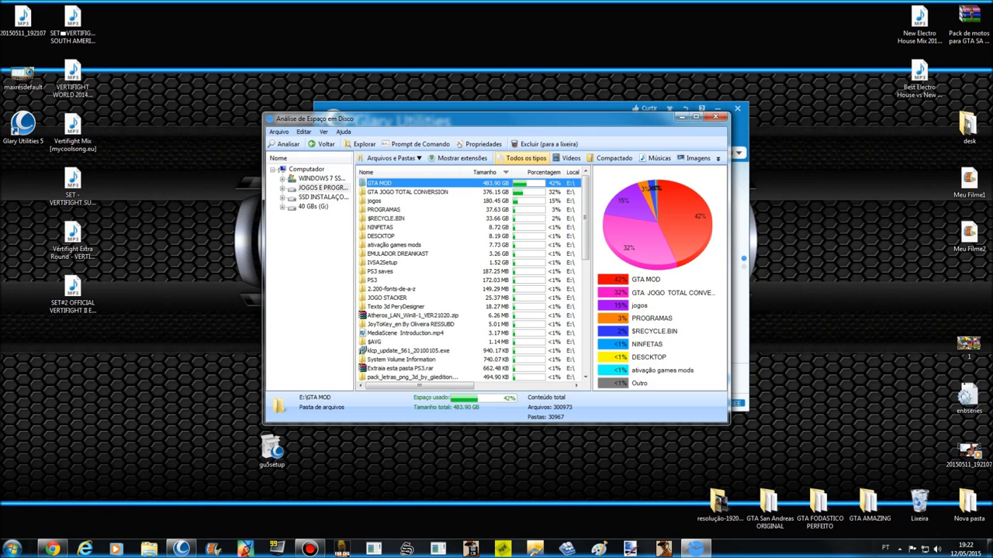
Check the GTA JOGO TOTAL CONVERSION folder, view the space usage of drives F: and G:, and close the disk space analysis.
click(381, 228)
click(407, 191)
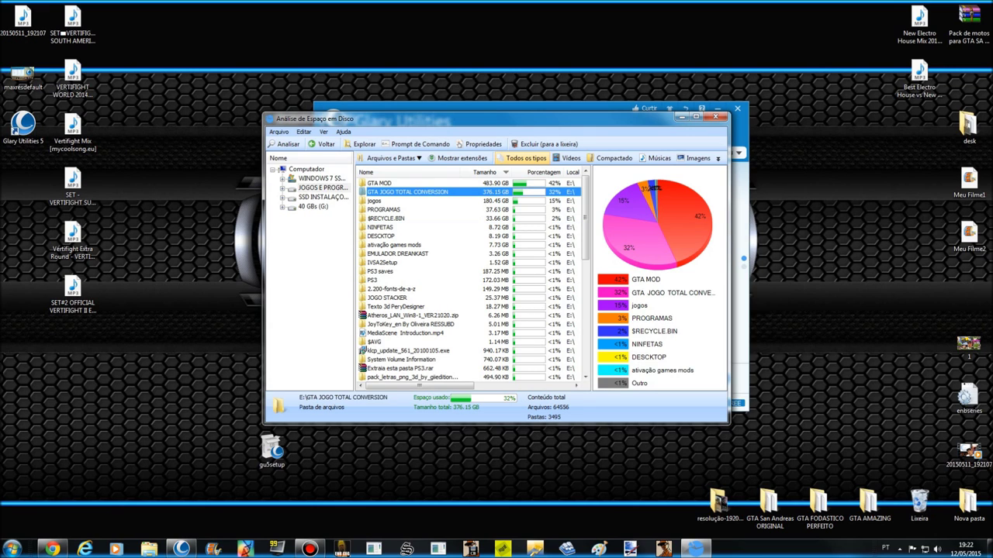
click(323, 197)
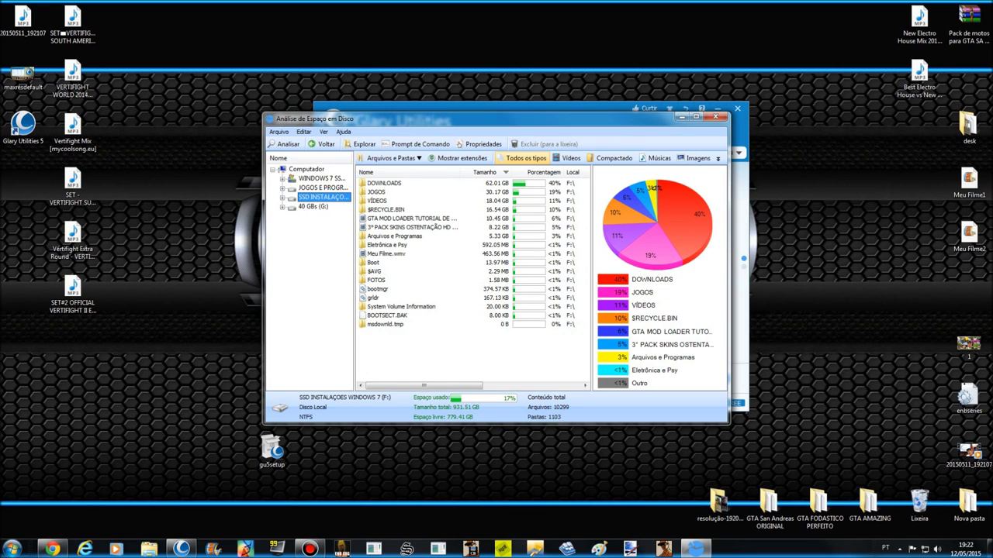
click(313, 207)
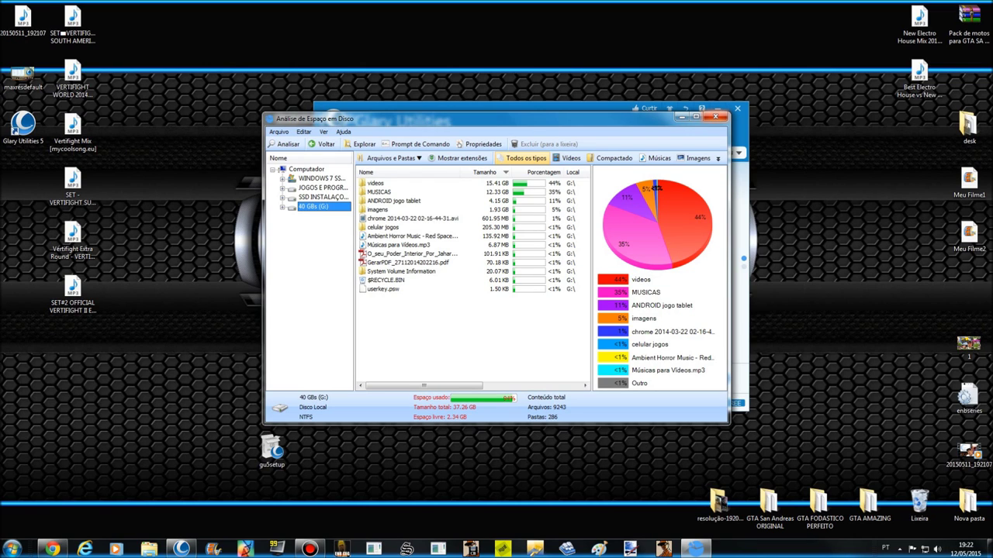
click(715, 116)
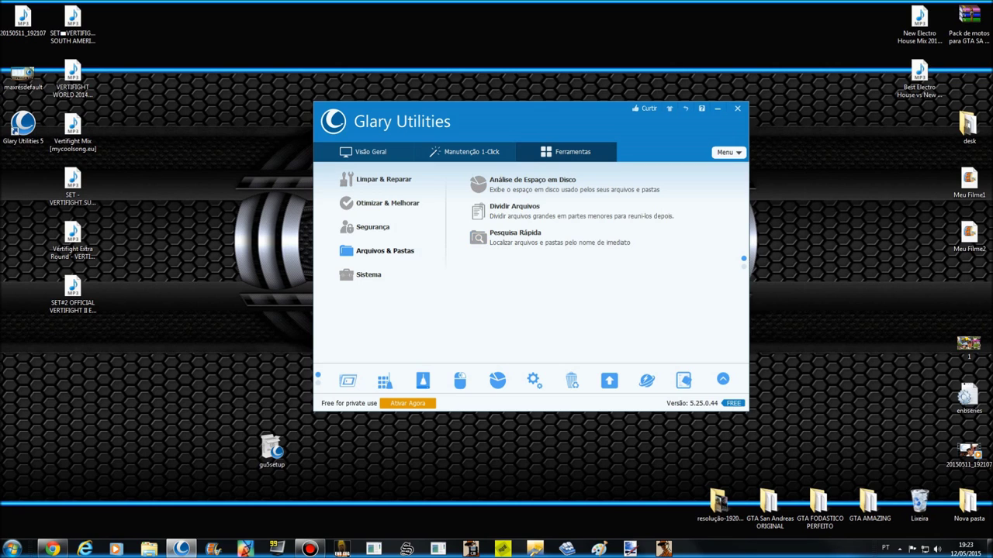
Show the Sistema tools and open Informações do Sistema.
click(11, 549)
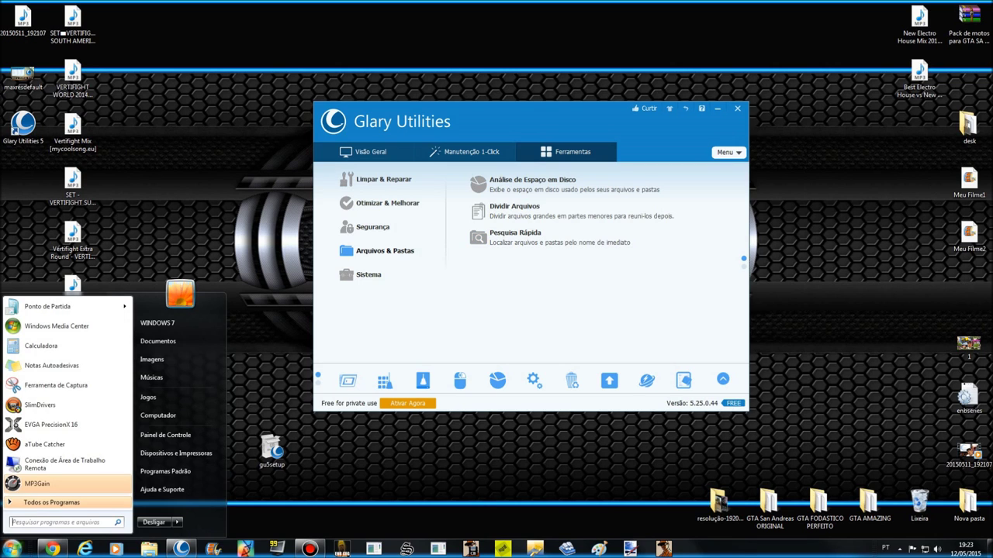
click(368, 274)
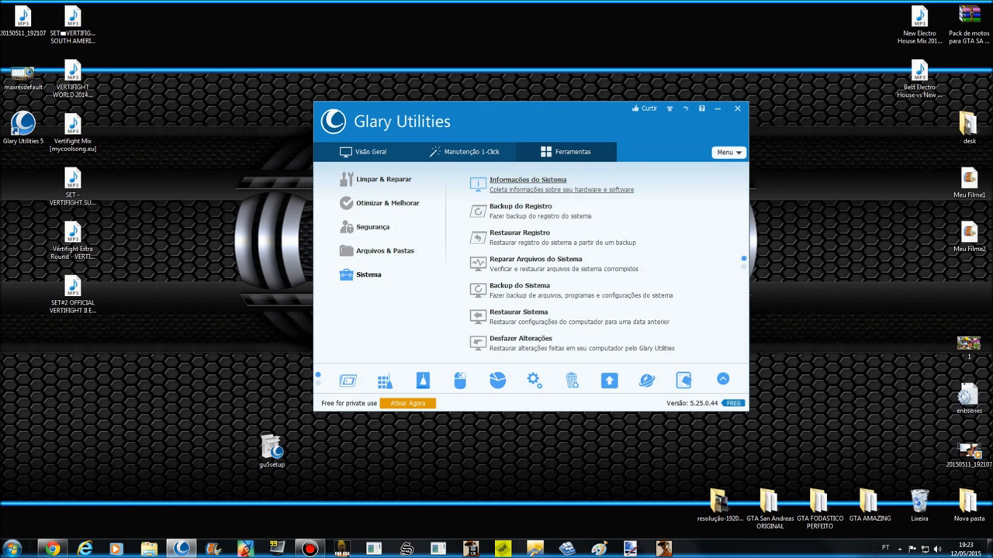
click(527, 179)
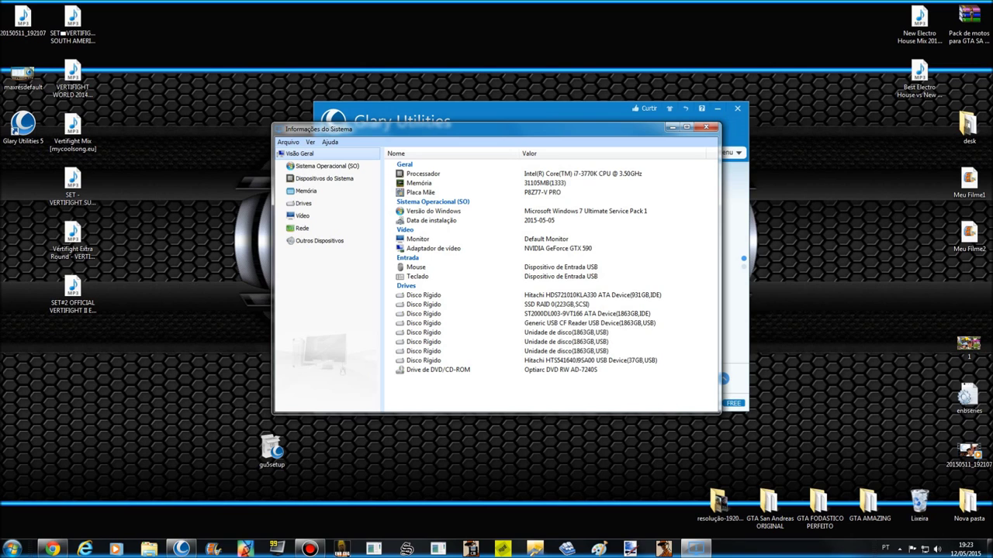
Single out the motherboard, video adapter, Windows version and operating system entries in the system overview.
click(421, 192)
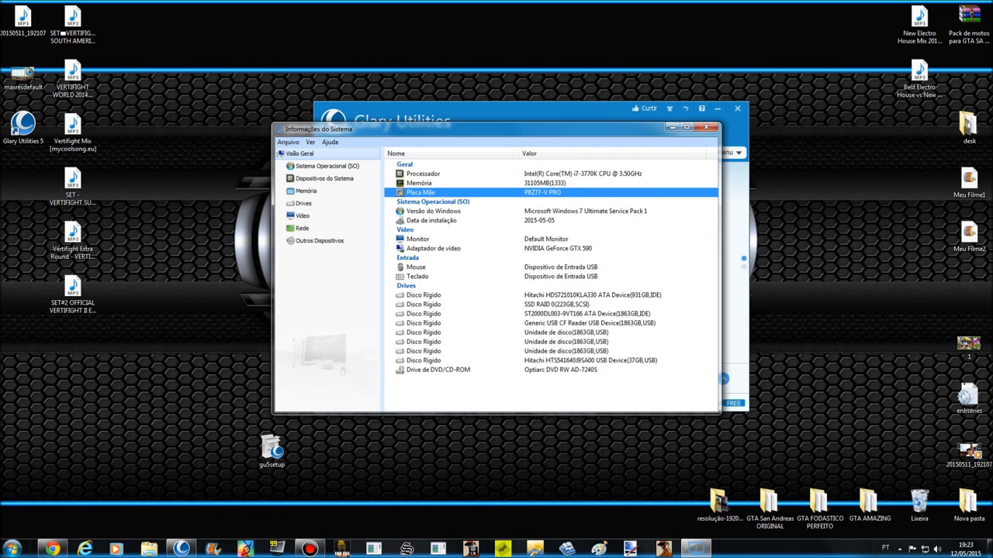
click(433, 248)
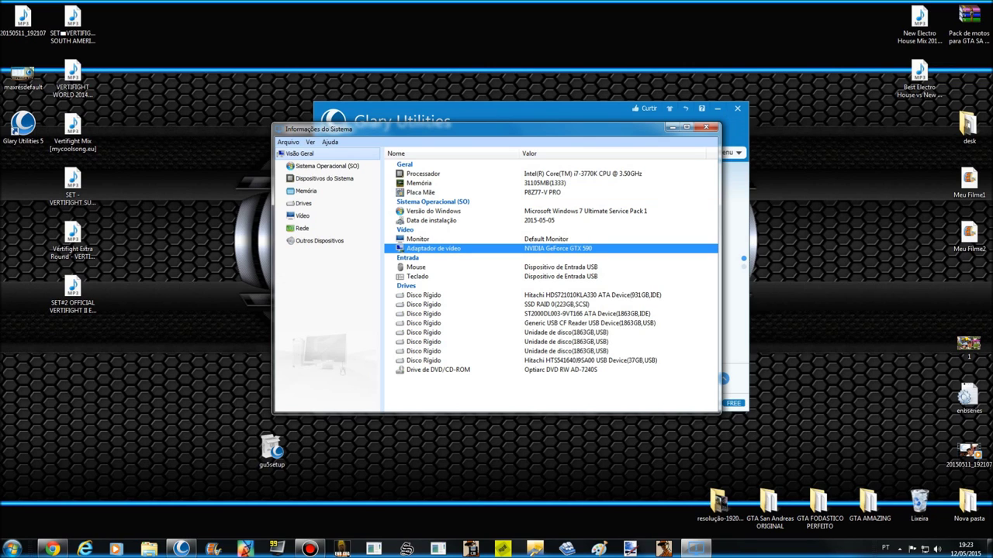
click(433, 211)
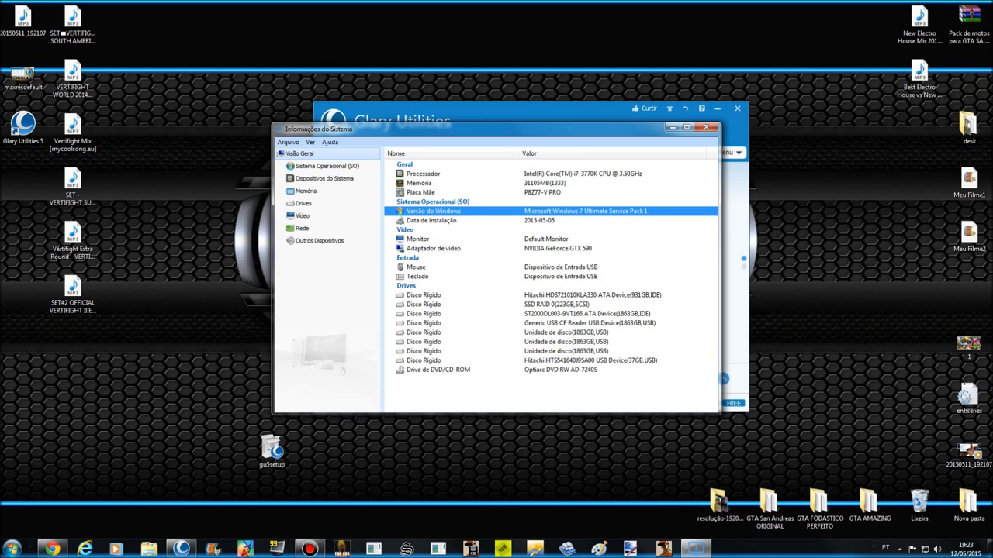
click(432, 202)
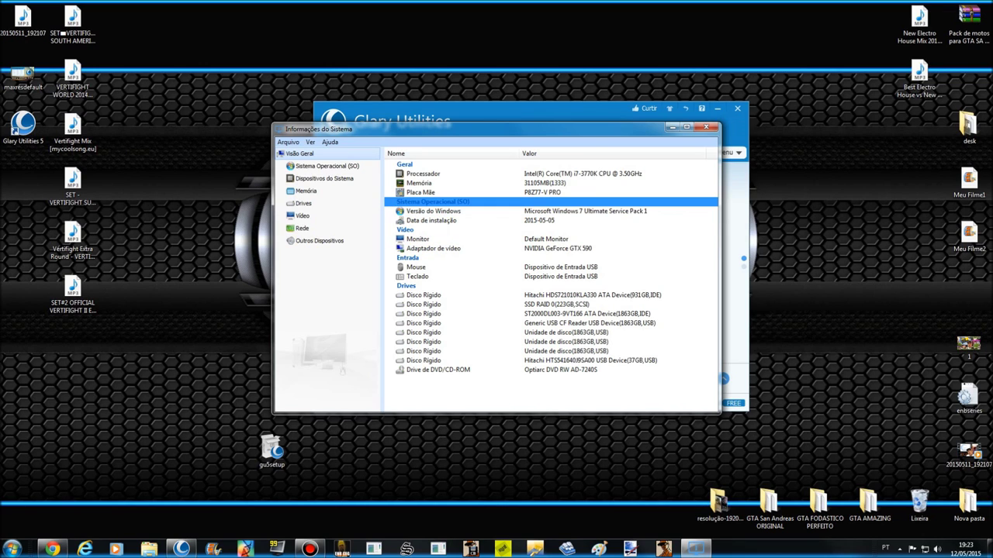
Examine the system devices with the logical core entry, and the memory, drives, video and network details.
click(324, 179)
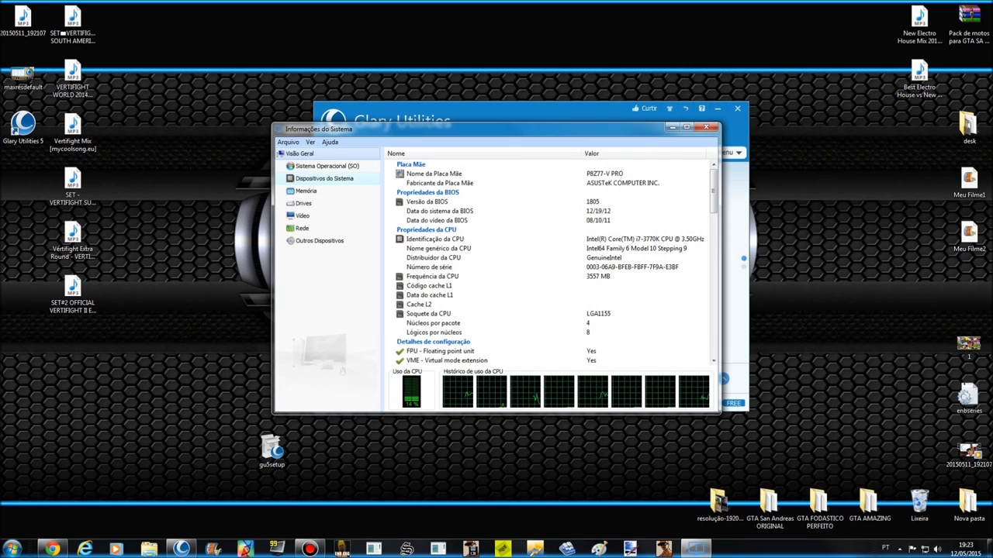
click(433, 332)
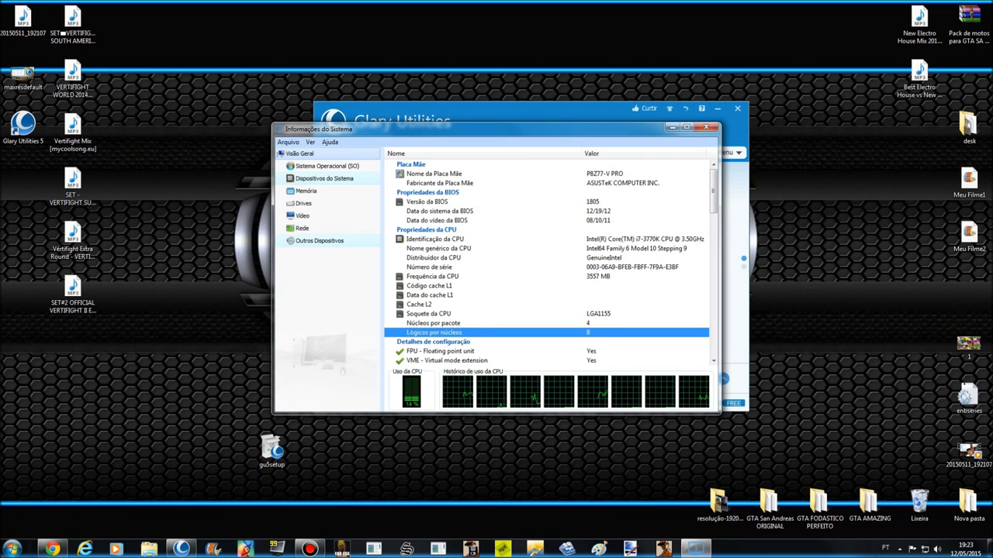
click(306, 191)
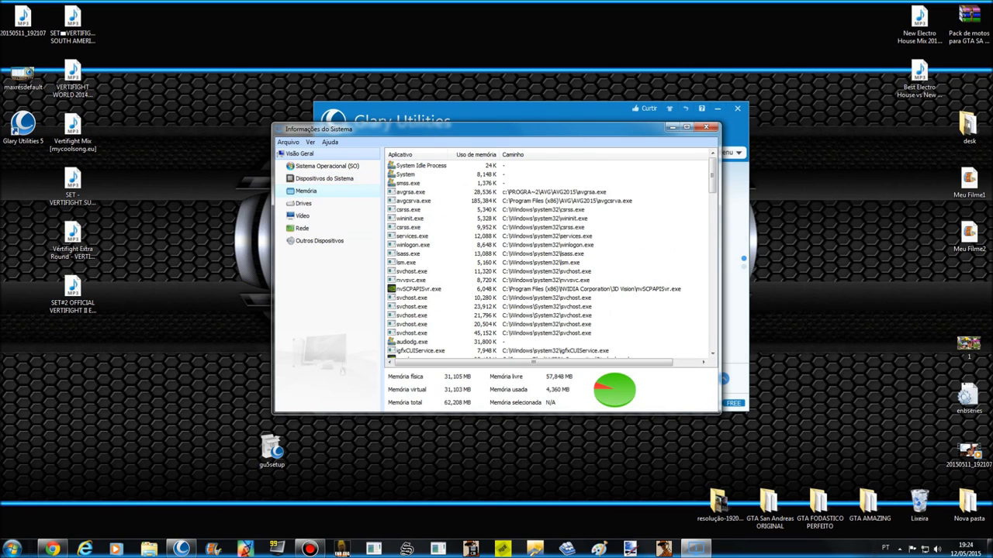
click(304, 203)
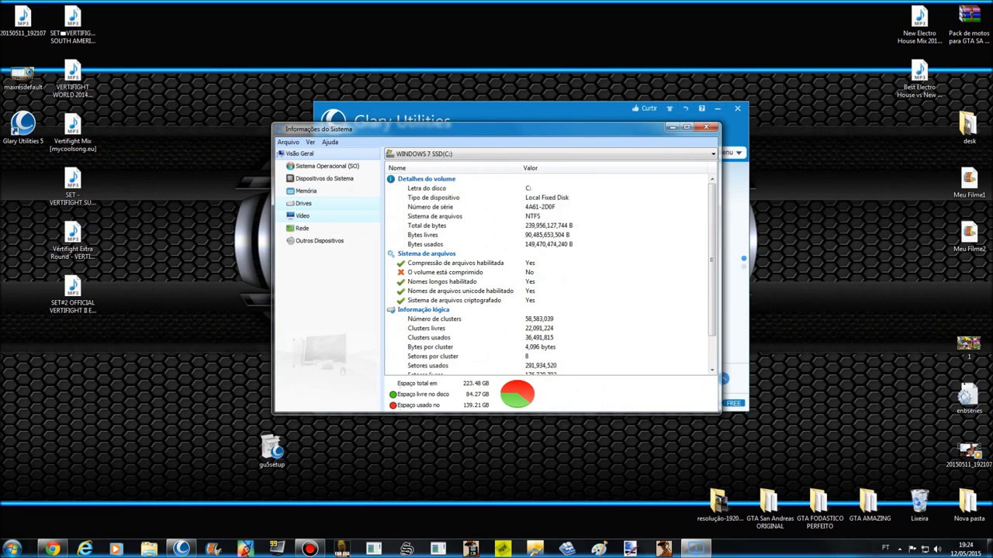
click(302, 216)
click(302, 228)
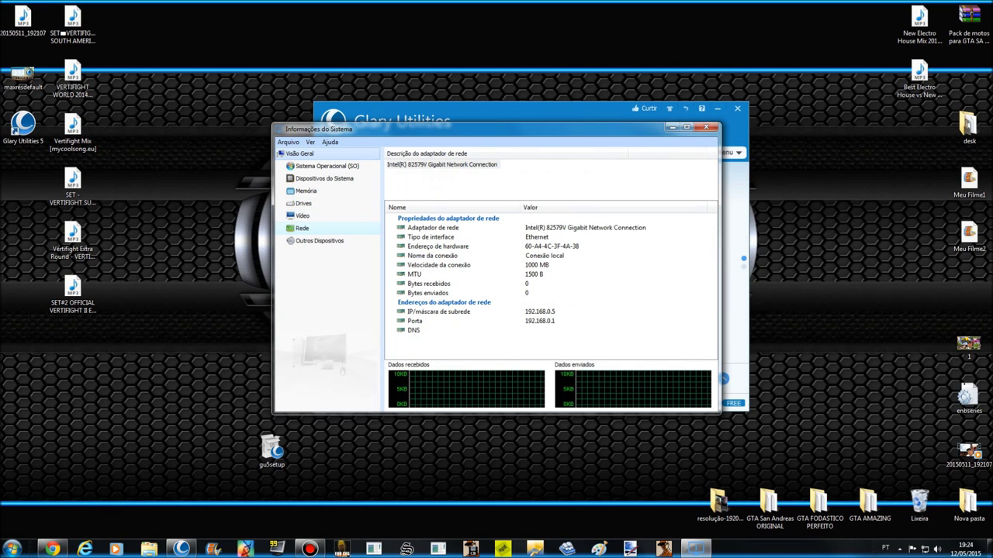
View the Outros Dispositivos details, close Informações do Sistema, and show the Limpar & Reparar tools.
click(319, 241)
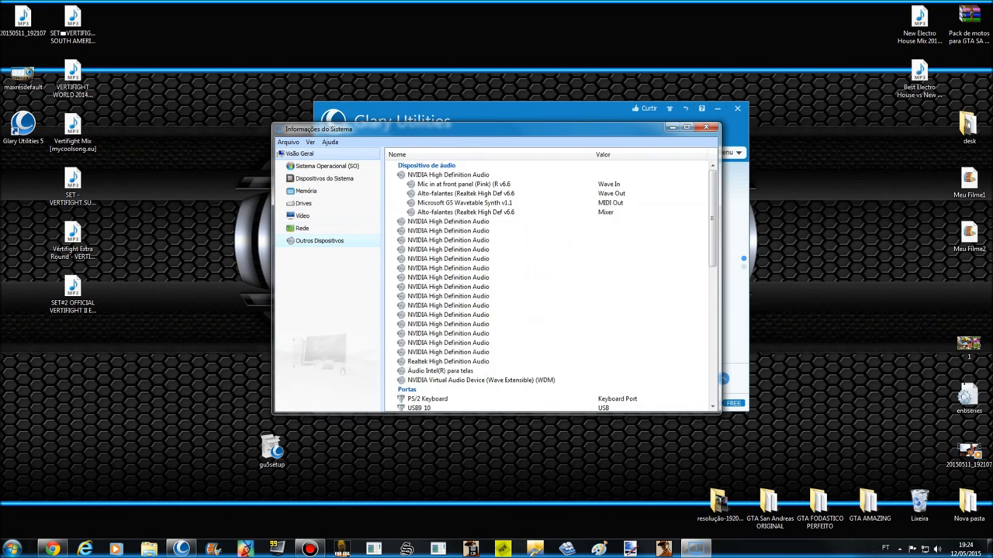
click(706, 127)
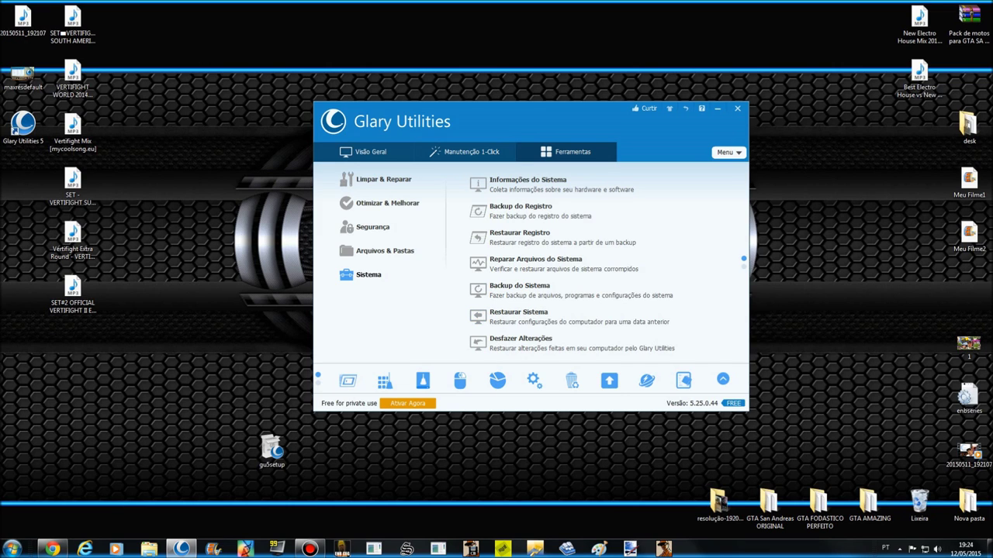
click(383, 179)
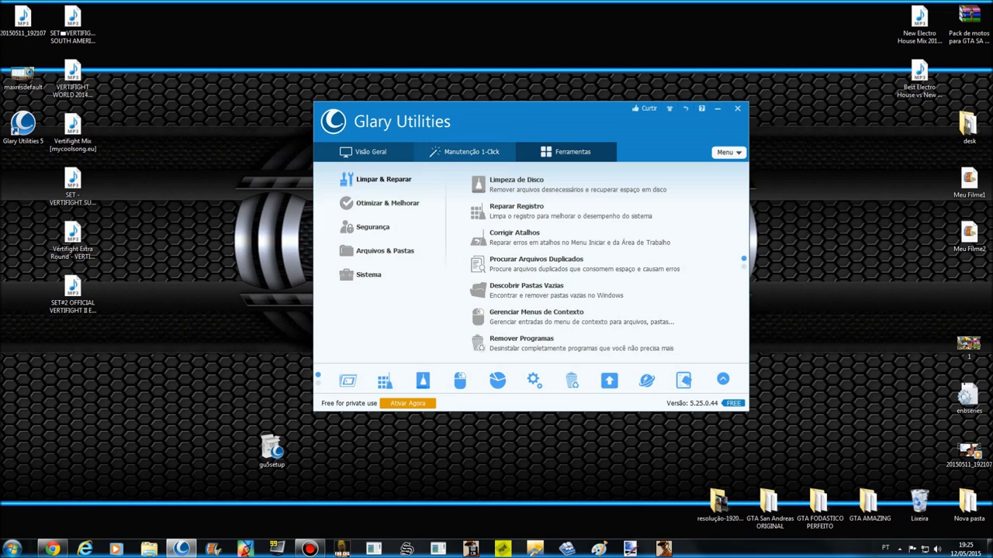
Run the Manutenção 1-Click scan with all seven items included, glancing at the Ferramentas list meanwhile.
click(465, 152)
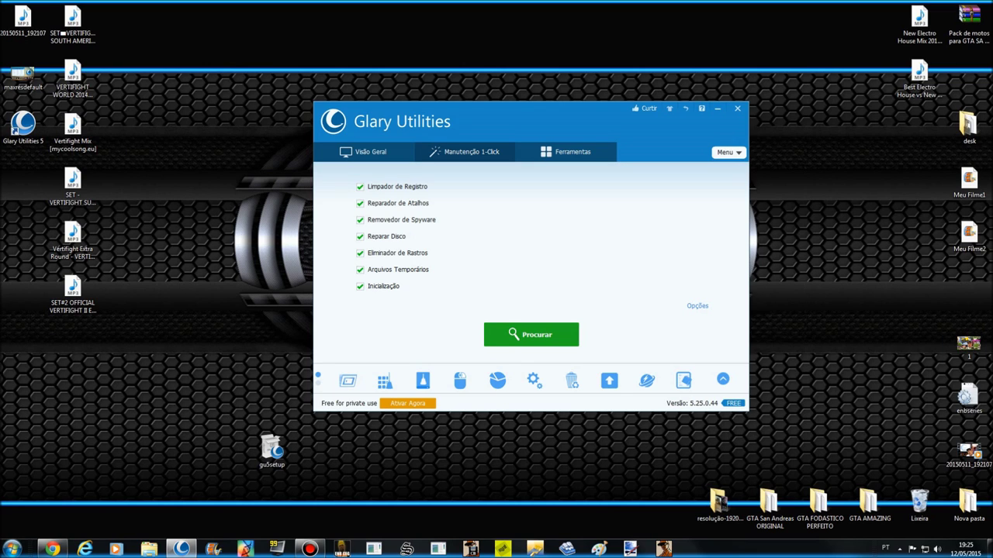
click(566, 152)
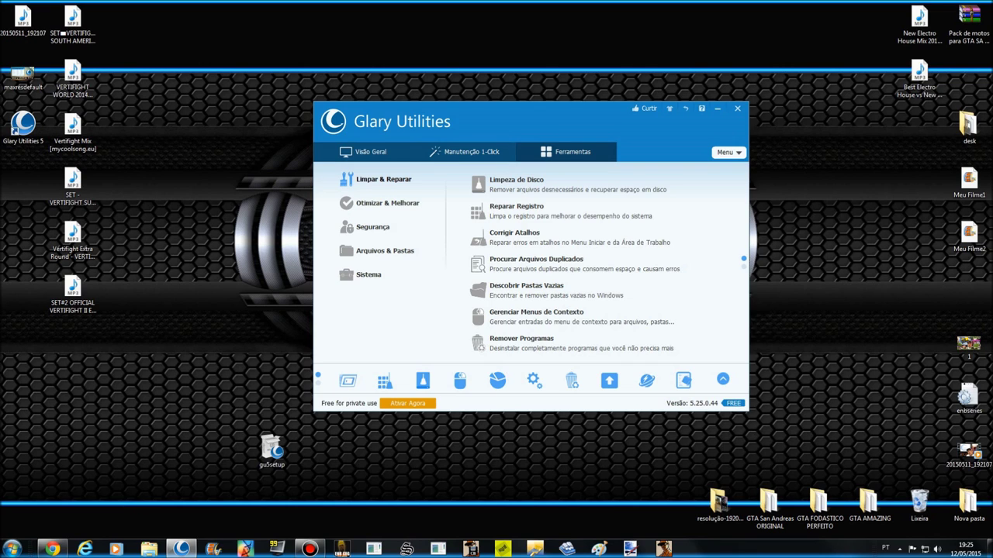
click(464, 152)
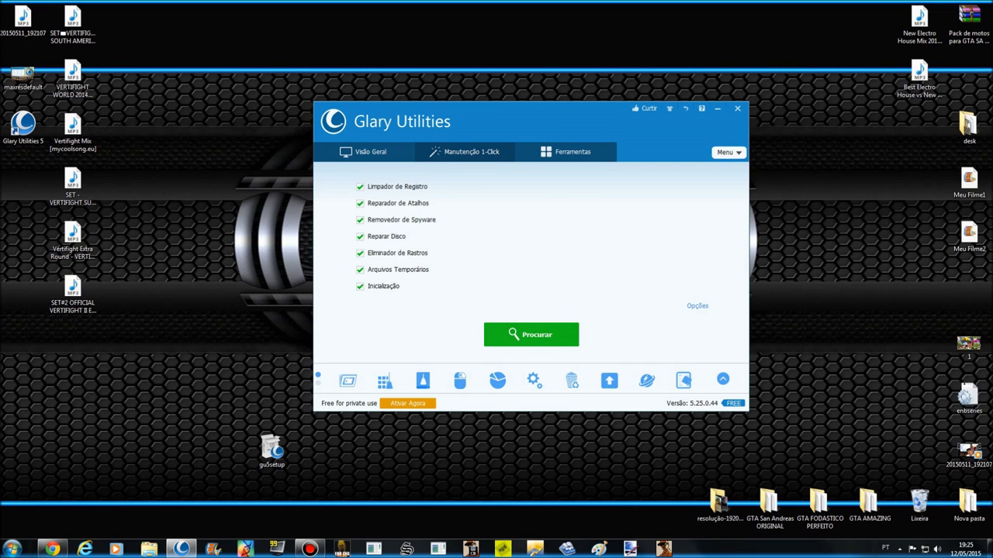
click(493, 339)
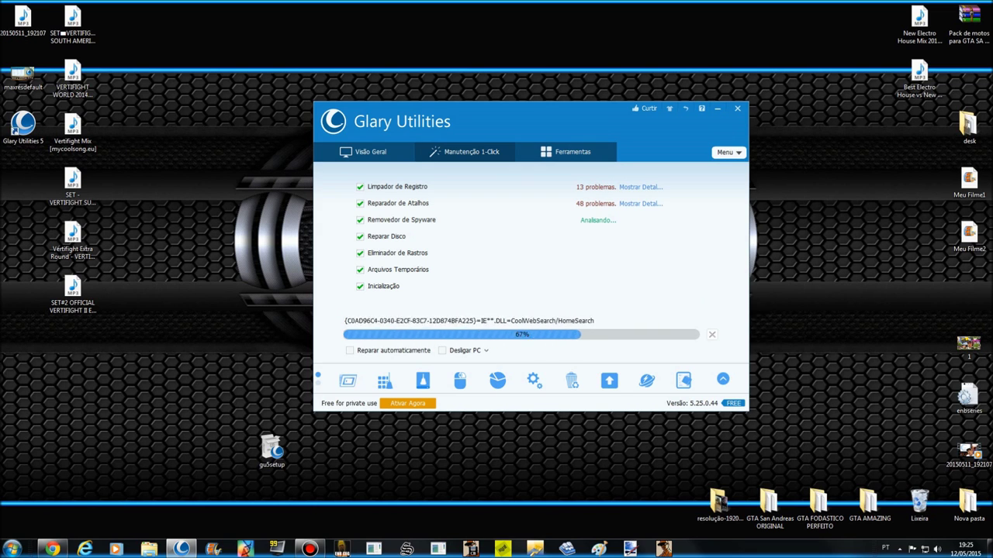
click(573, 152)
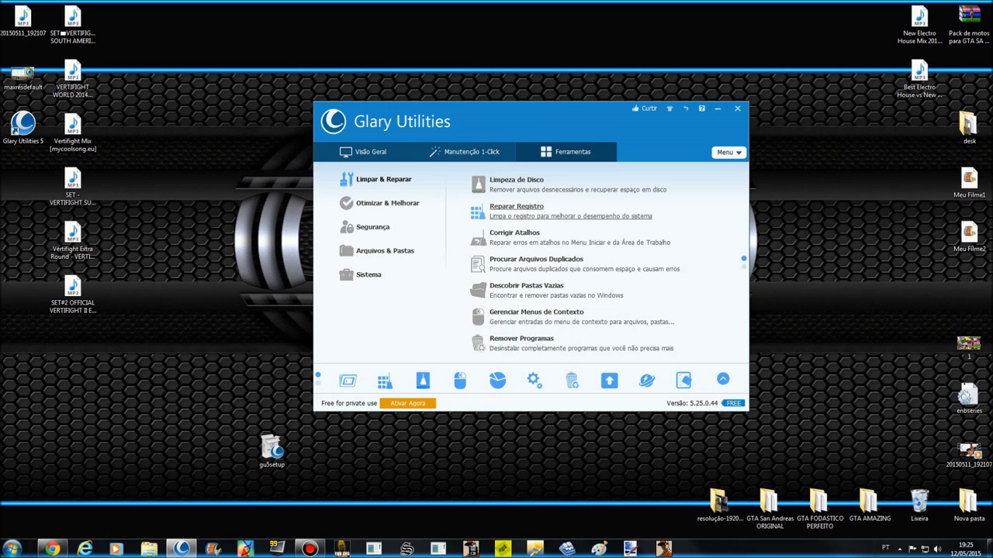
click(465, 152)
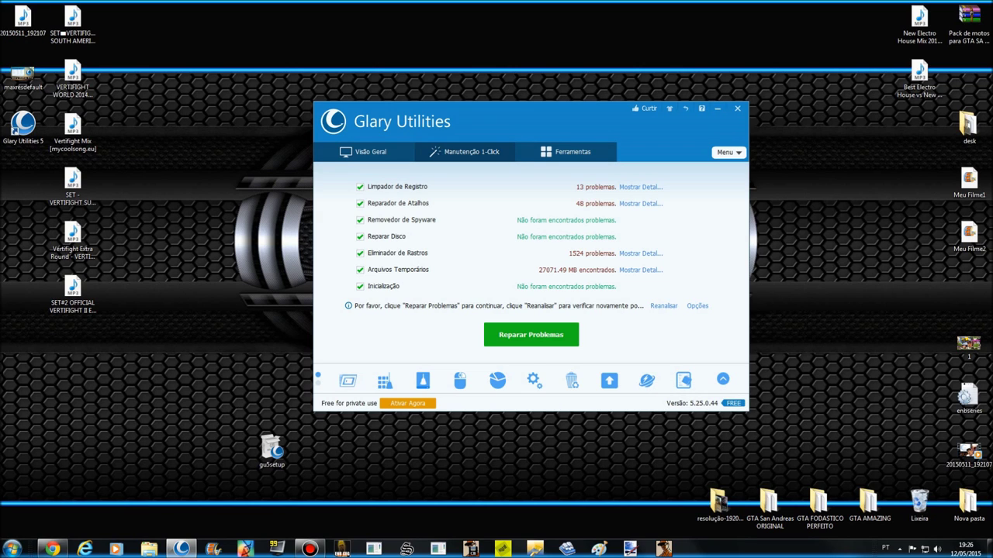
Open Configurações and go over the general option for starting Glary Utilities with Windows.
mouse_move(531, 116)
mouse_down()
mouse_move(447, 115)
mouse_move(528, 105)
mouse_up()
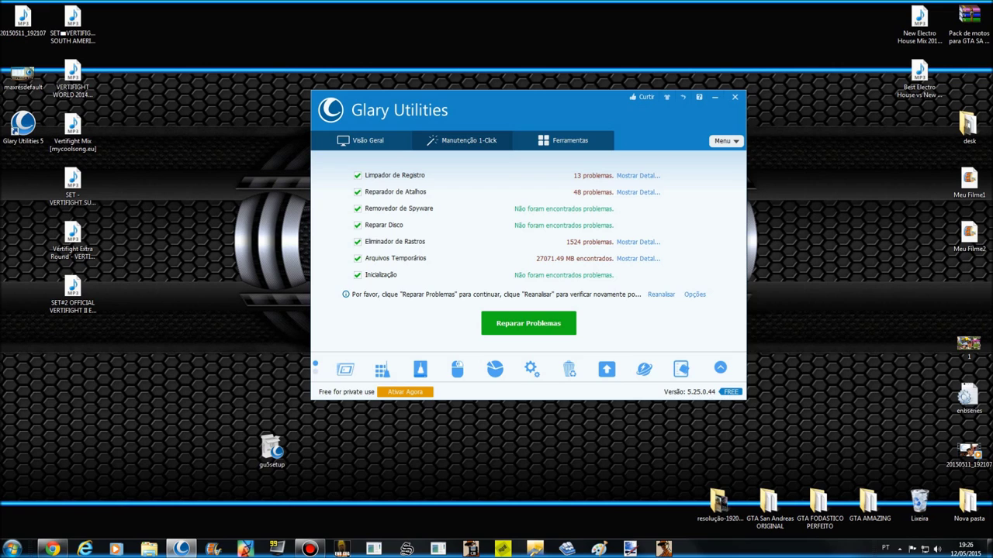
click(725, 140)
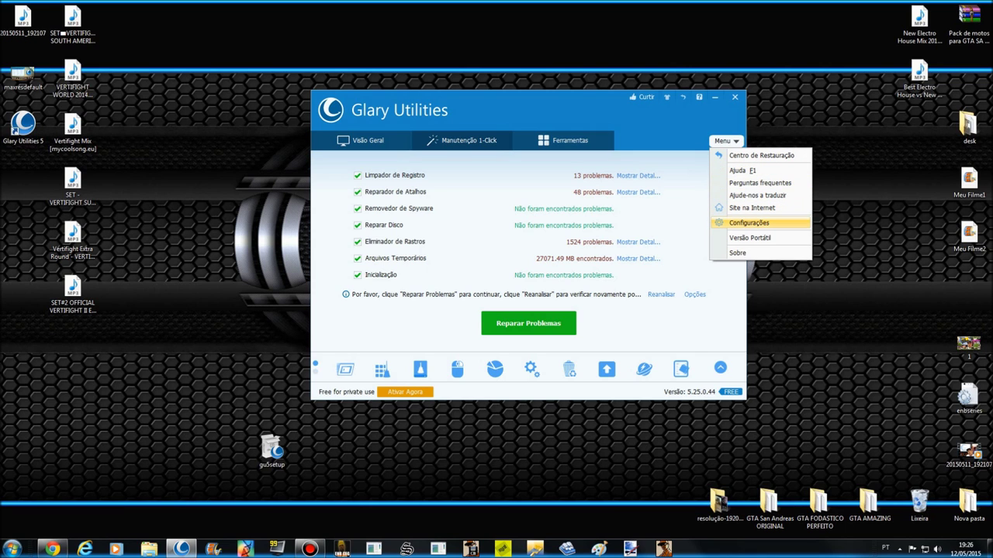
click(749, 223)
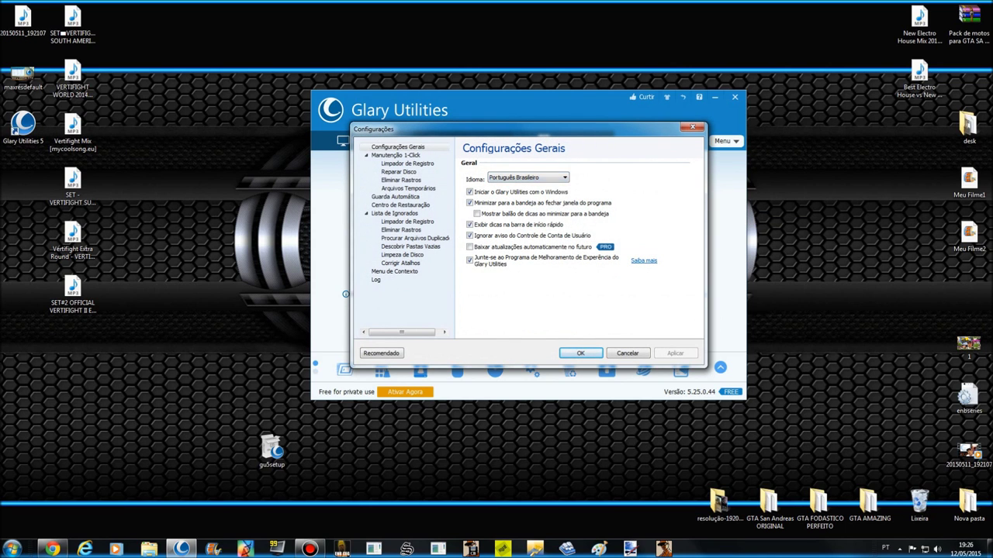
click(469, 191)
drag(521, 129, 662, 180)
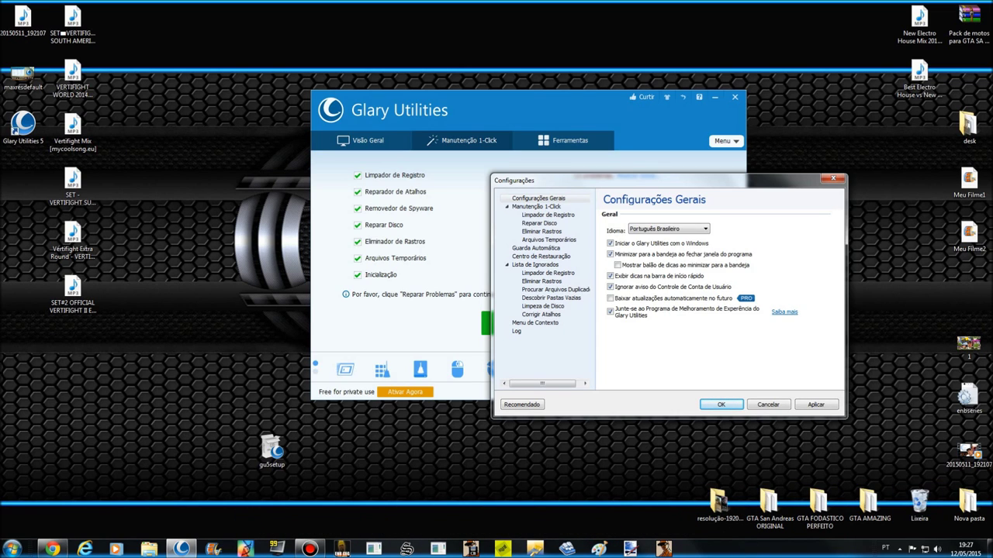
Review the Manutenção 1-Click settings for Limpador de Registro, Eliminar Rastros and Reparar Disco.
click(536, 206)
click(548, 215)
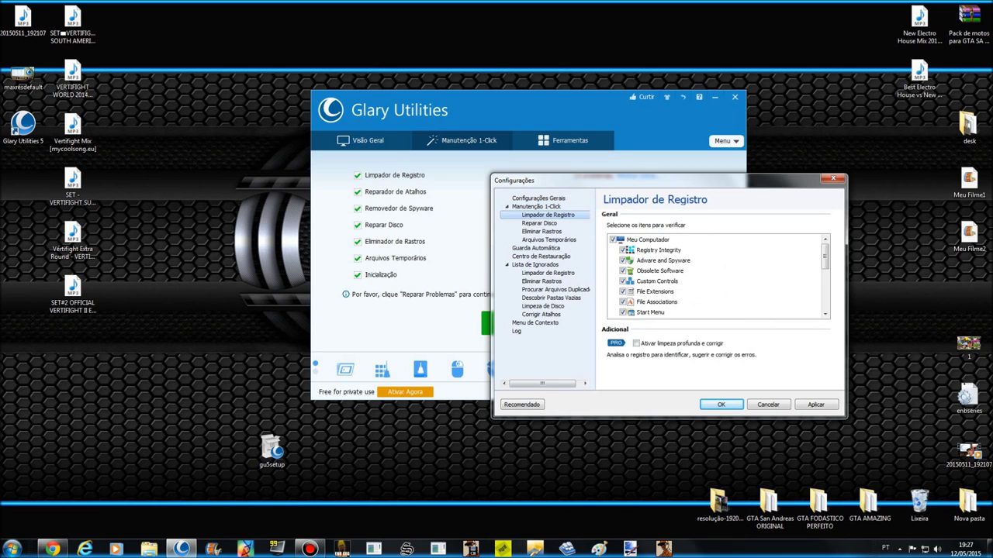
click(539, 223)
click(541, 231)
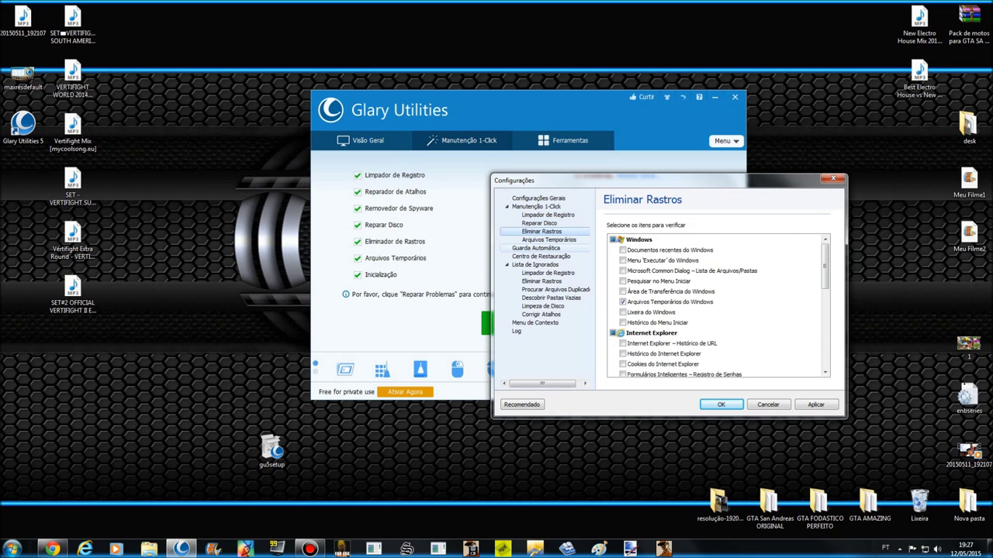
click(539, 222)
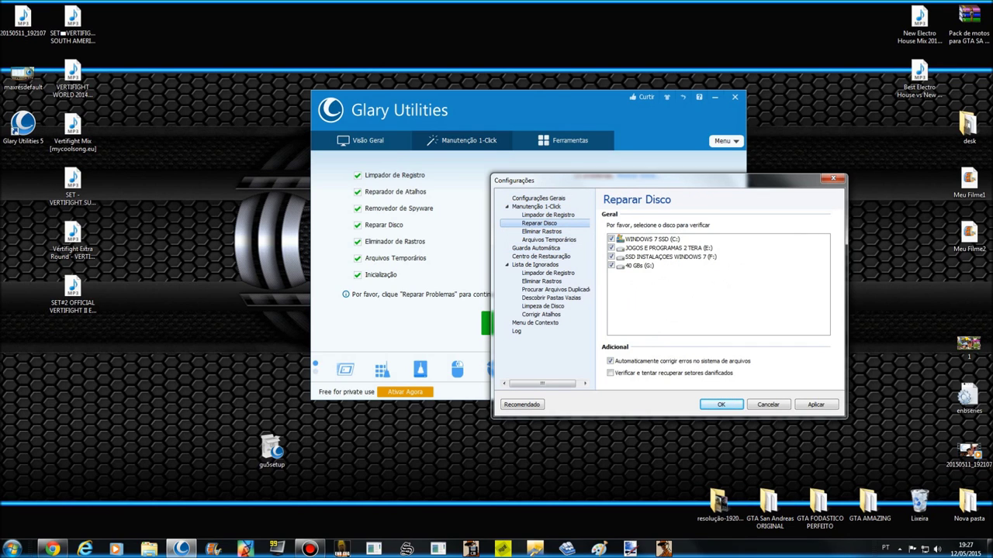
Adjust the G: and F: drive selections for Reparar Disco, apply the settings and close Configurações.
click(611, 265)
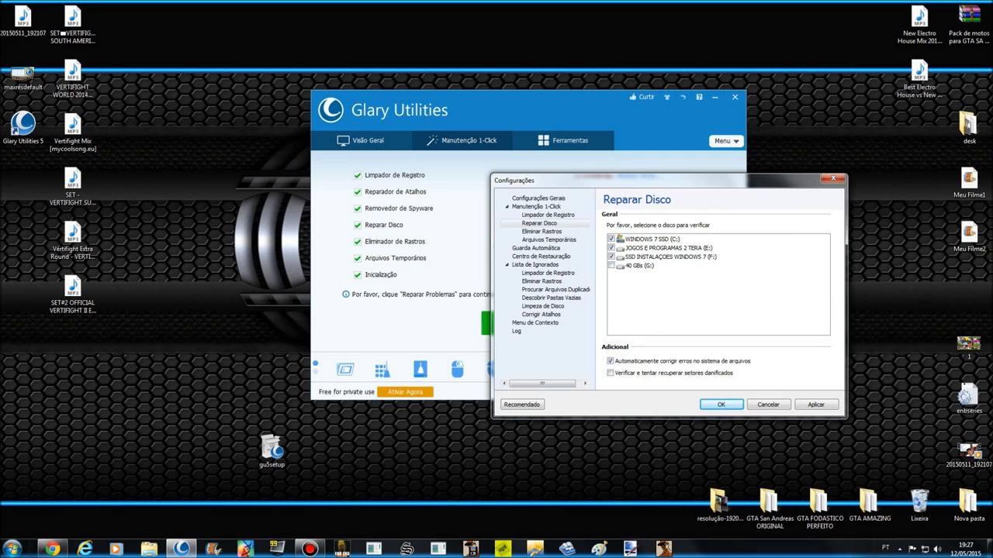
click(611, 265)
click(611, 257)
click(816, 404)
click(721, 404)
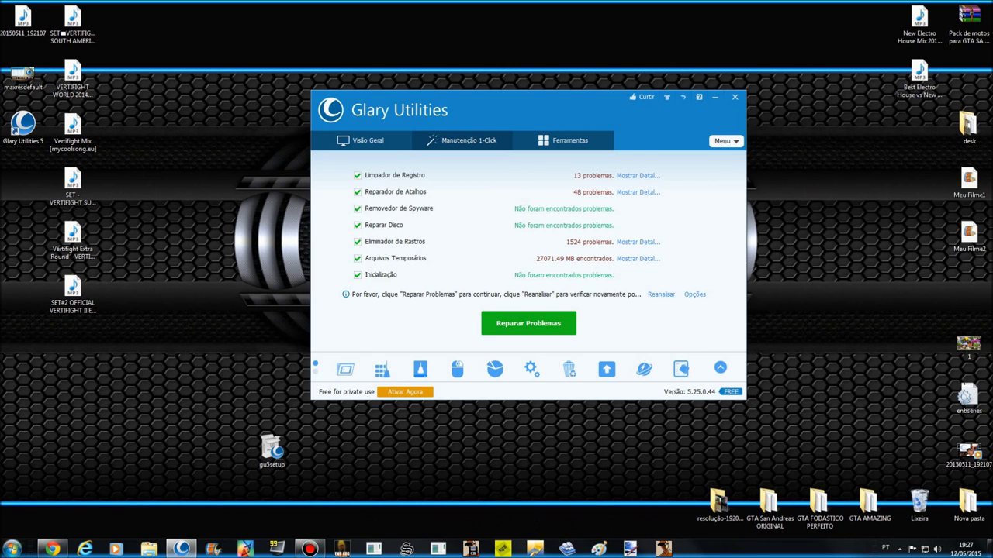
Switch to Chrome, close the Filepuma software update page and the stray paint.net window, and minimize the browser.
click(52, 550)
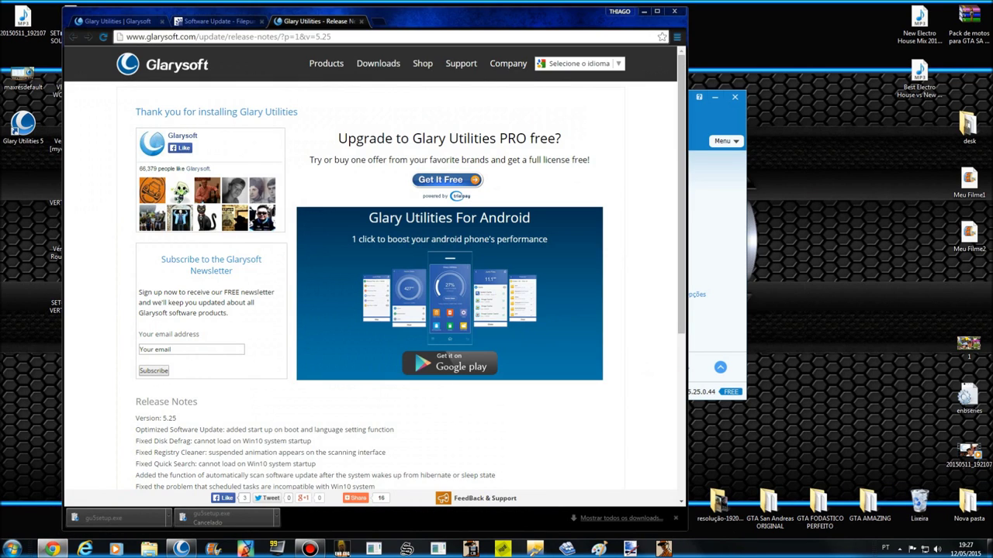
click(219, 21)
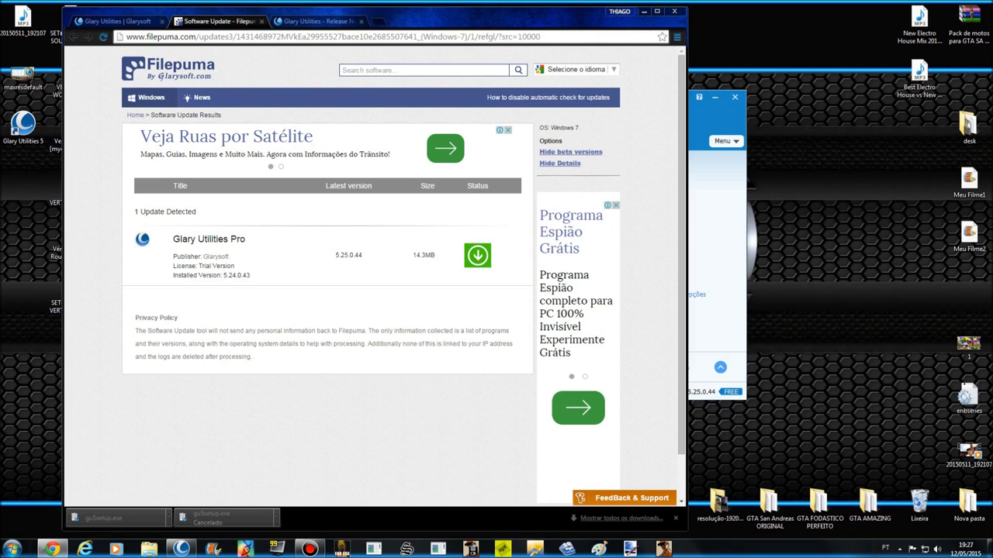
drag(489, 11, 446, 11)
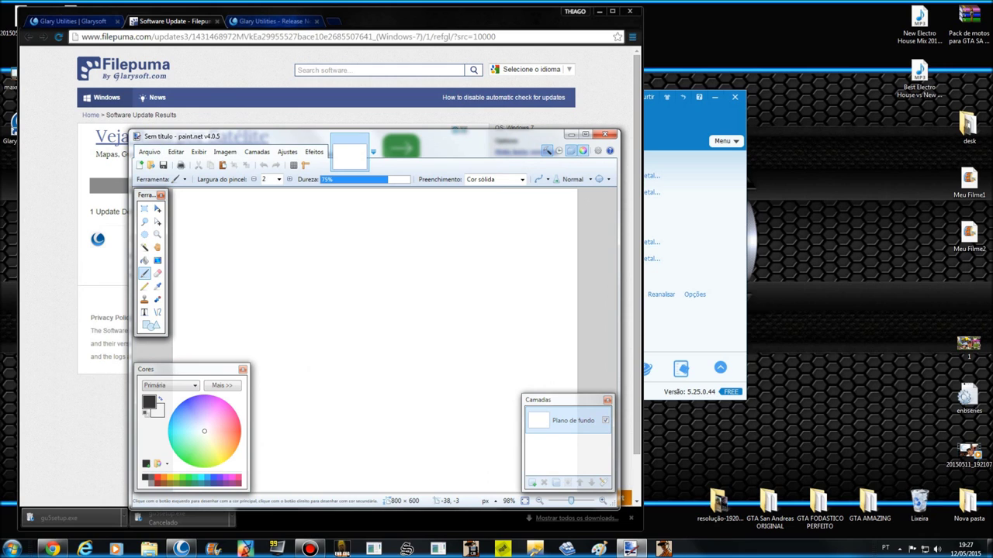
click(605, 135)
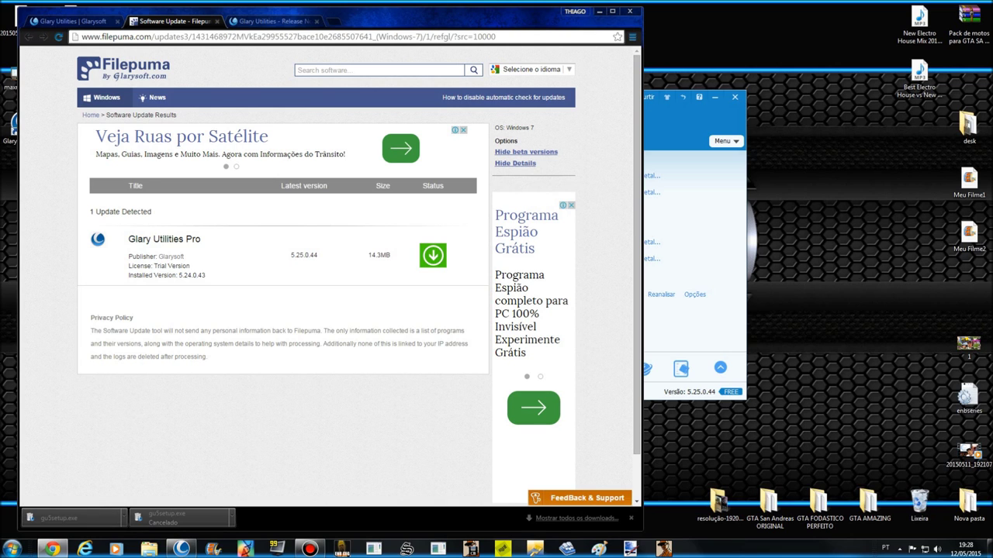
click(218, 21)
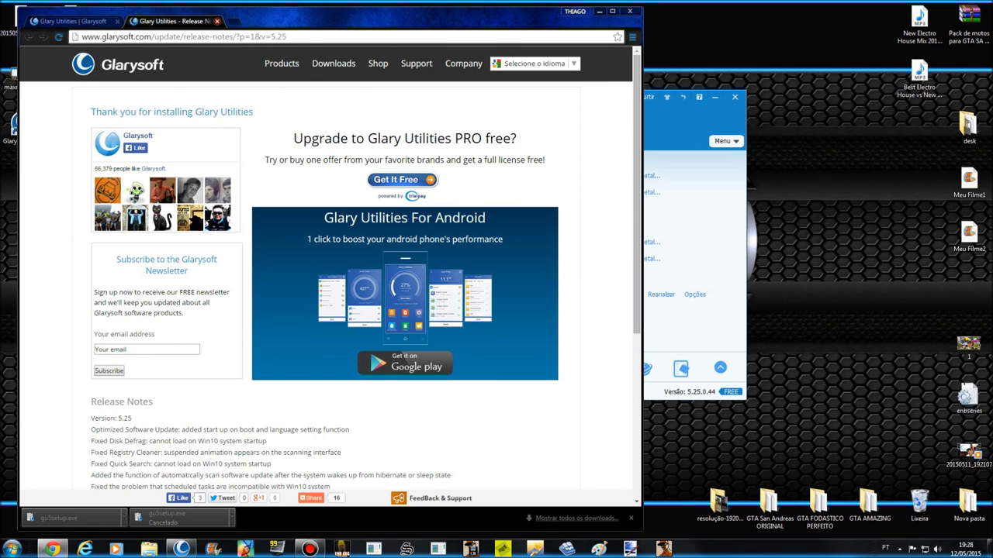
click(600, 11)
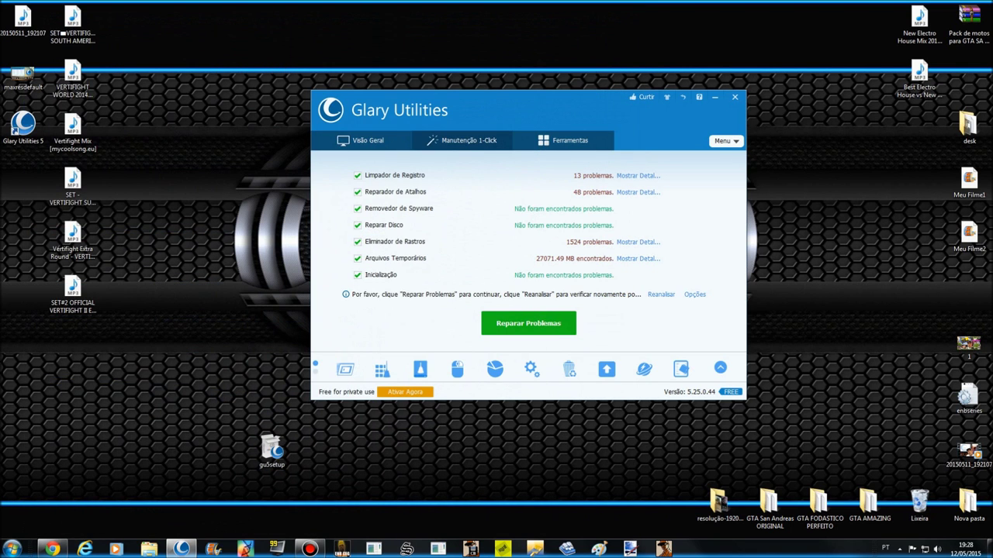
Open the Computador window beside Glary Utilities and select drive WINDOWS 7 SSD (C:) to check its free space.
drag(543, 110, 615, 227)
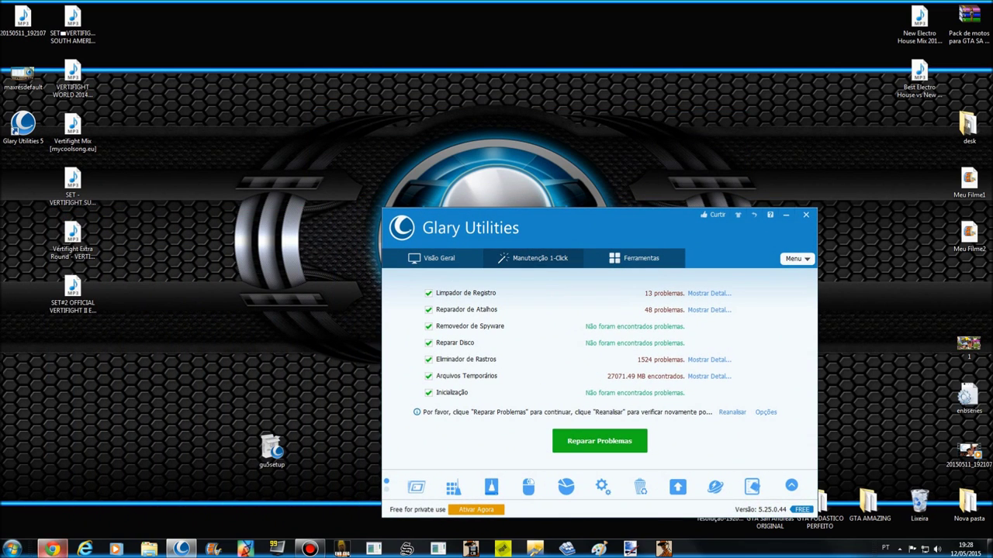
click(12, 549)
click(158, 415)
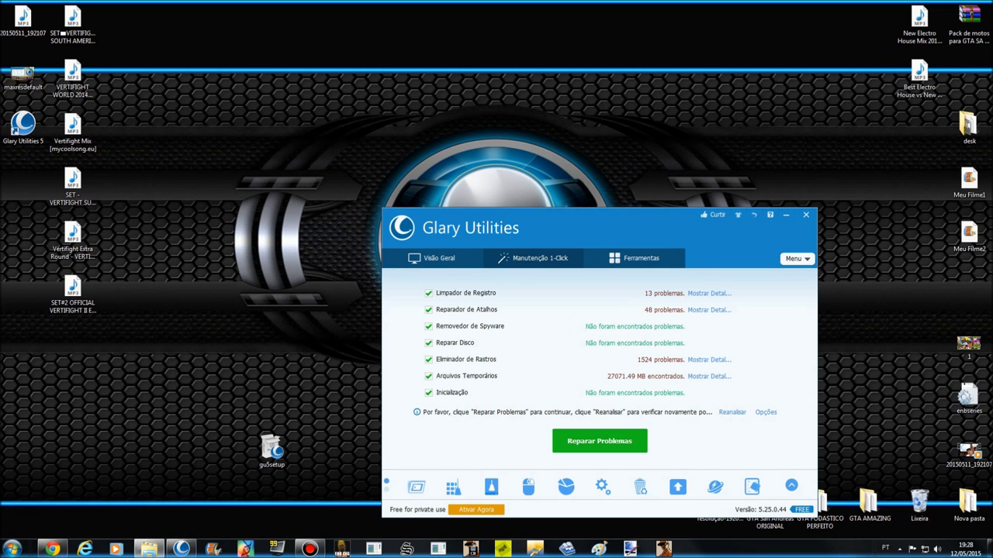
drag(512, 228, 258, 174)
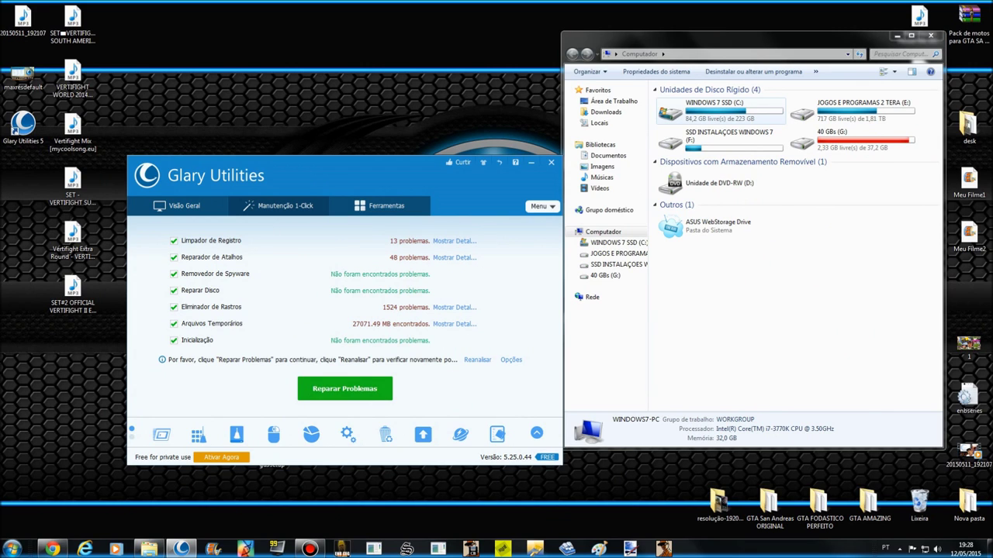
click(719, 110)
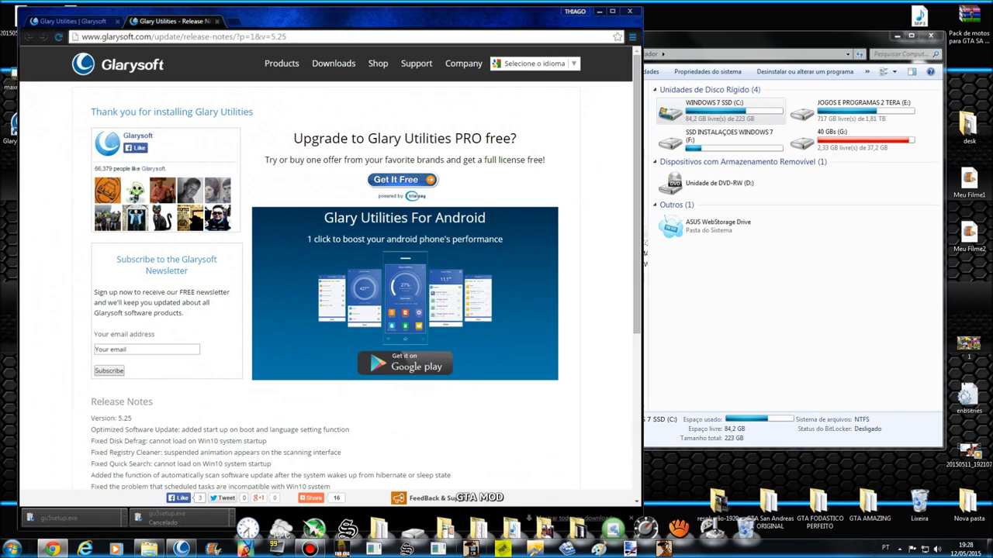
Set aside the browser showing the Glarysoft home page and repair all problems found by the Manutenção 1-Click scan.
click(52, 549)
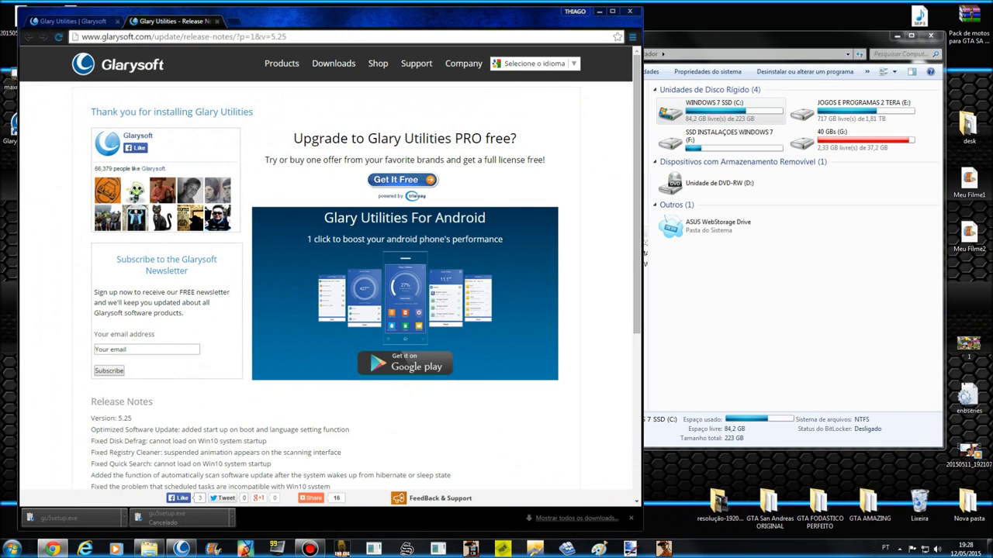
click(71, 21)
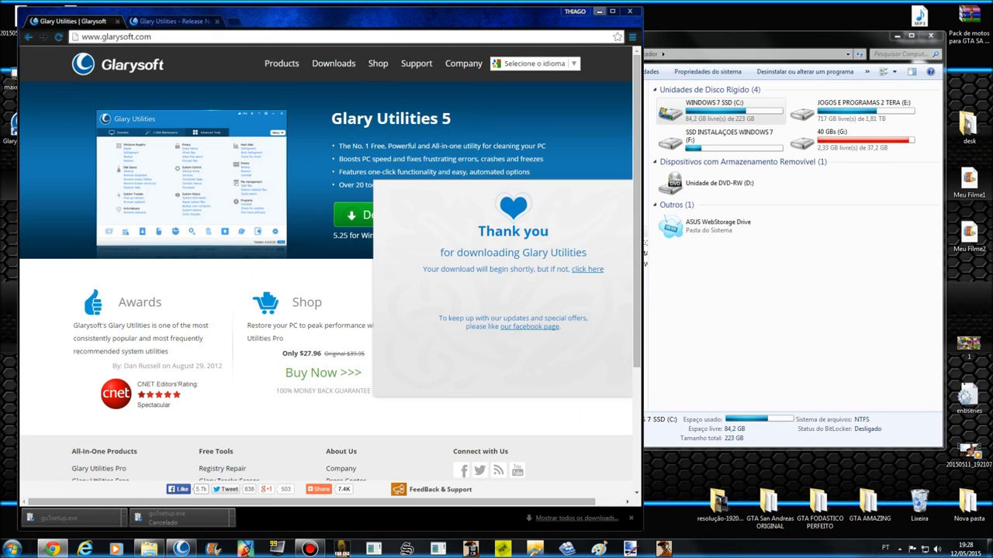
click(599, 11)
click(344, 388)
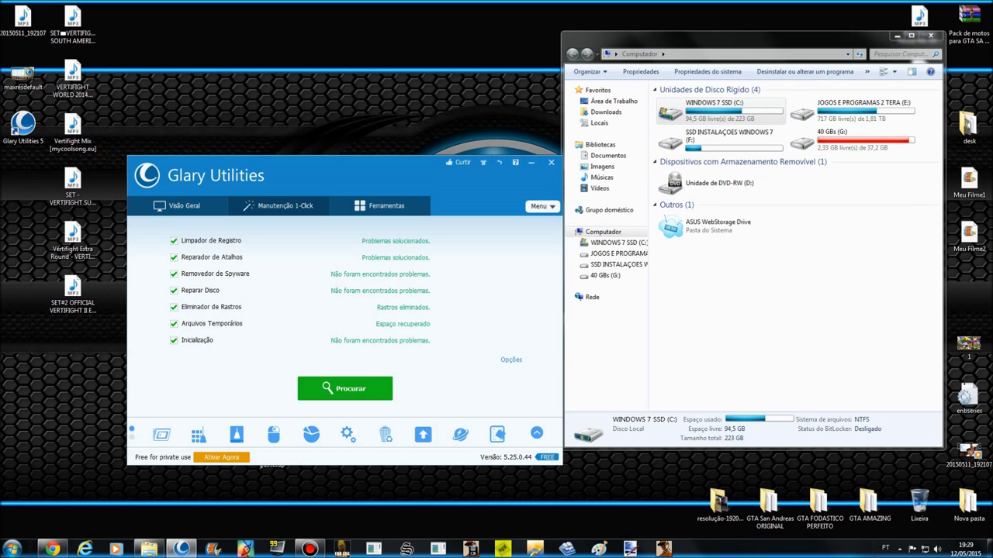
drag(345, 175, 303, 175)
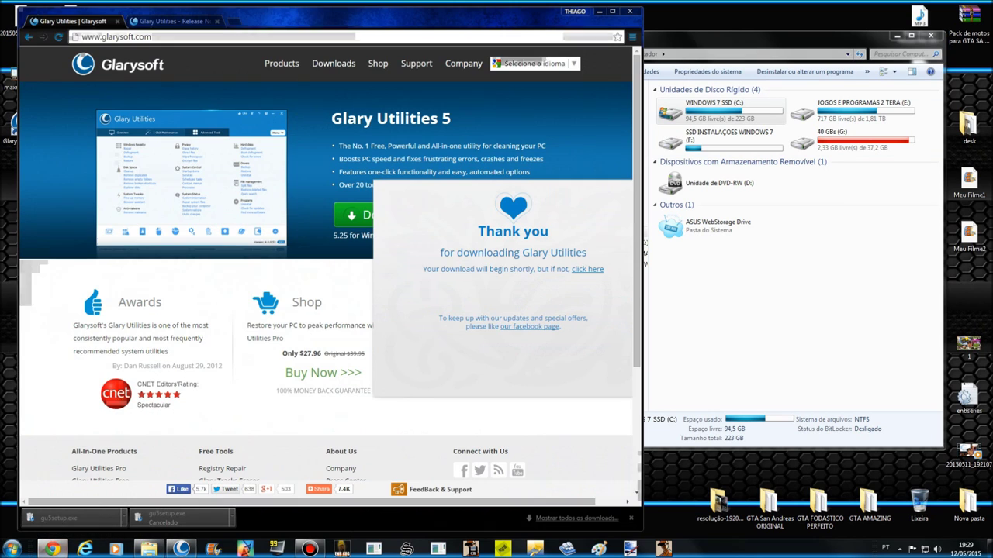
Close the Glarysoft browser window and run the Manutenção 1-Click scan again.
click(52, 549)
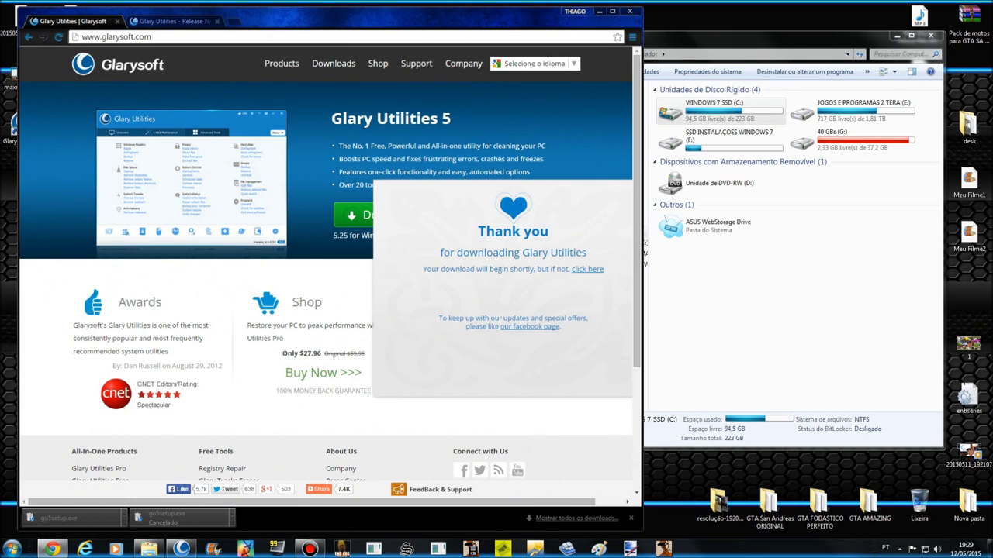
click(629, 11)
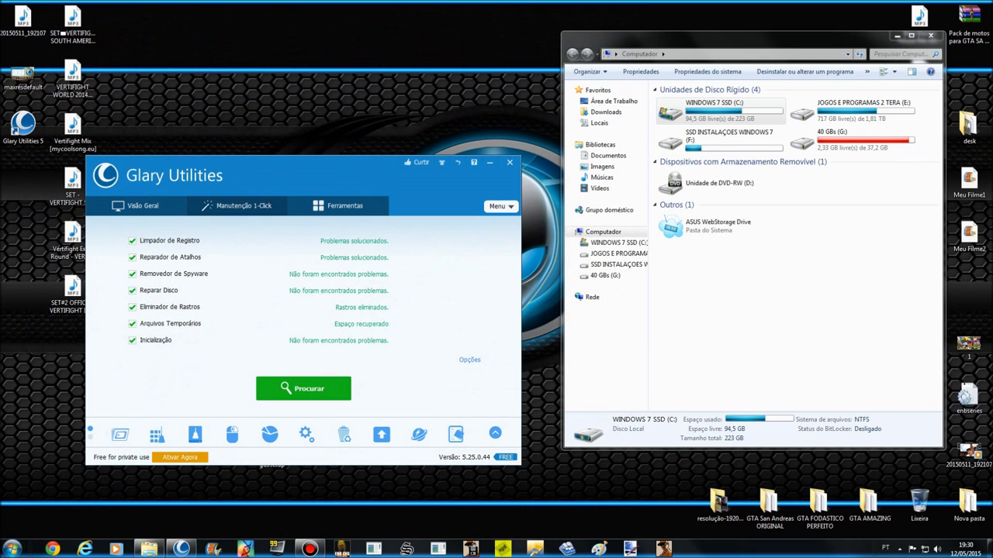
drag(303, 171, 348, 174)
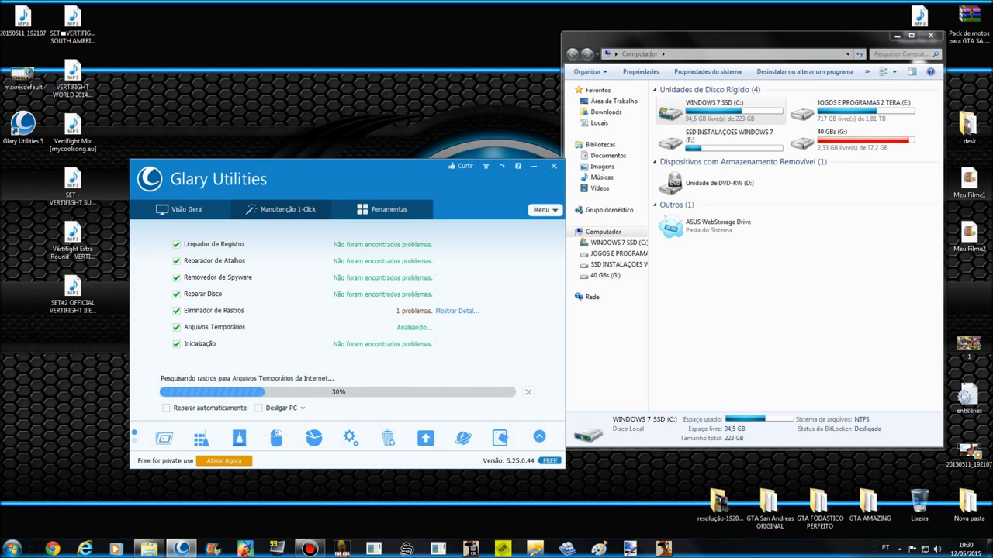
Show the details of the Eliminador de Rastros problem and highlight the file path listed for deletion in the Rastros report.
click(456, 311)
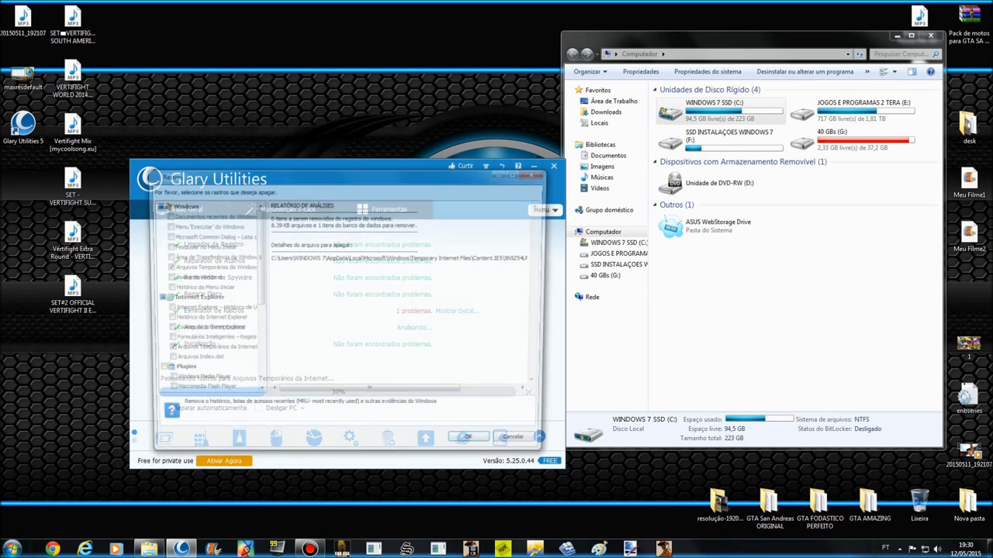
drag(399, 257, 536, 258)
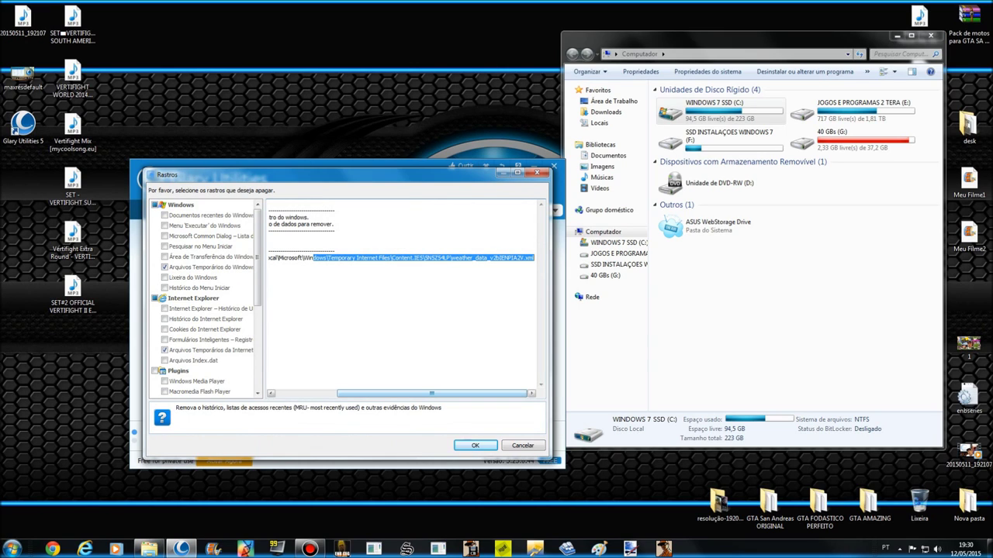
click(474, 257)
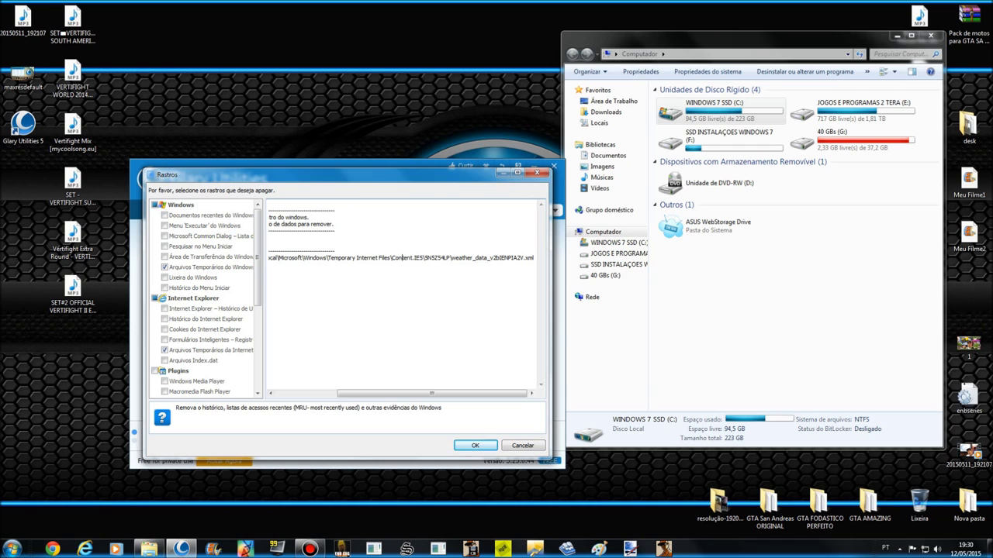
drag(391, 257, 328, 257)
Open the MercadoLivre shortcut in a new Chrome window, close the browser, and cancel the Rastros dialog.
click(52, 549)
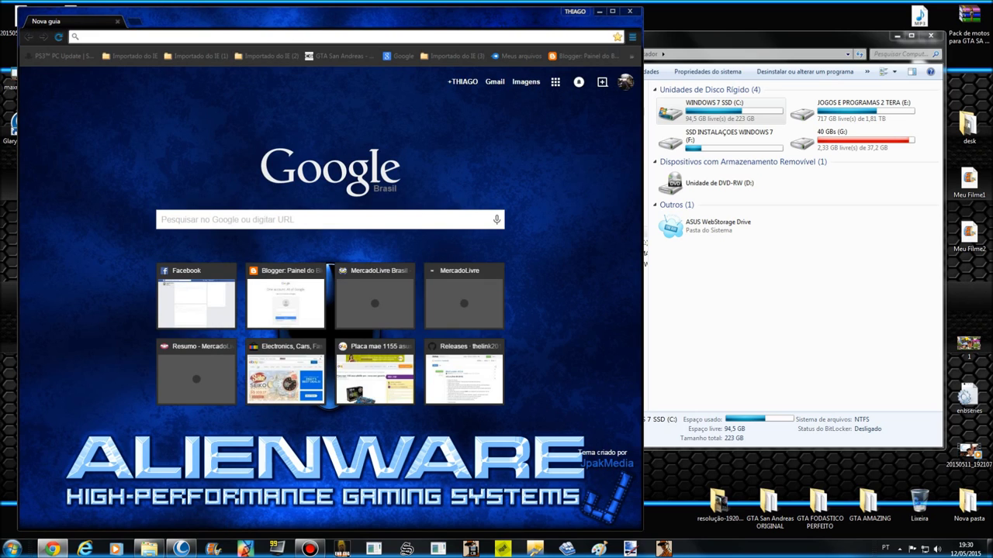
click(464, 303)
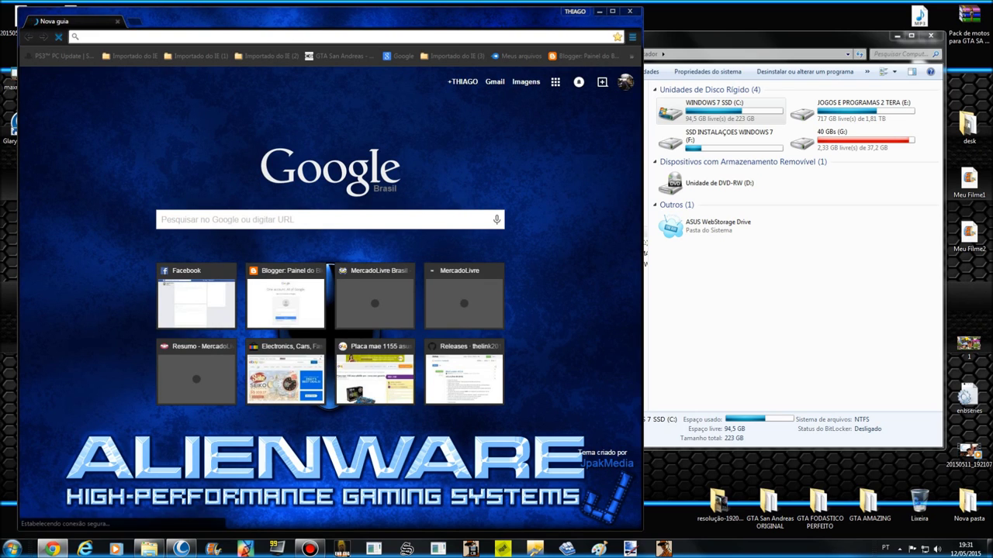
key(alt+F4)
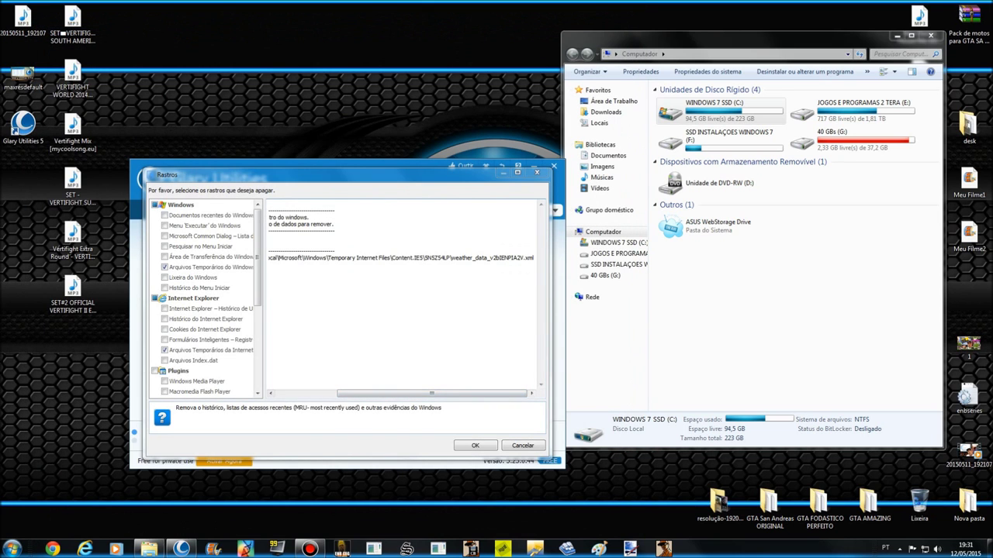
click(521, 444)
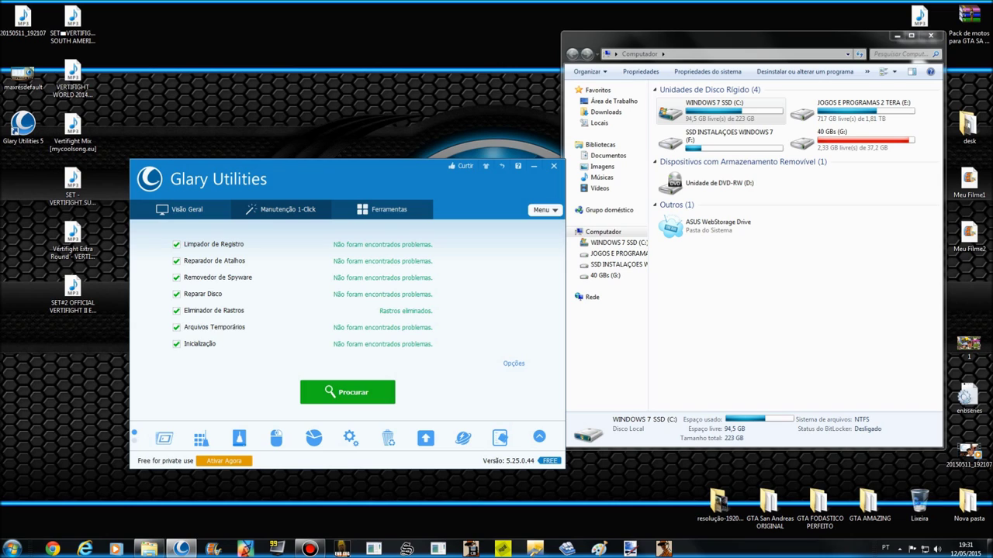
Revisit Ferramentas and Manutenção 1-Click, and close both Glary Utilities and the Computador window.
click(384, 209)
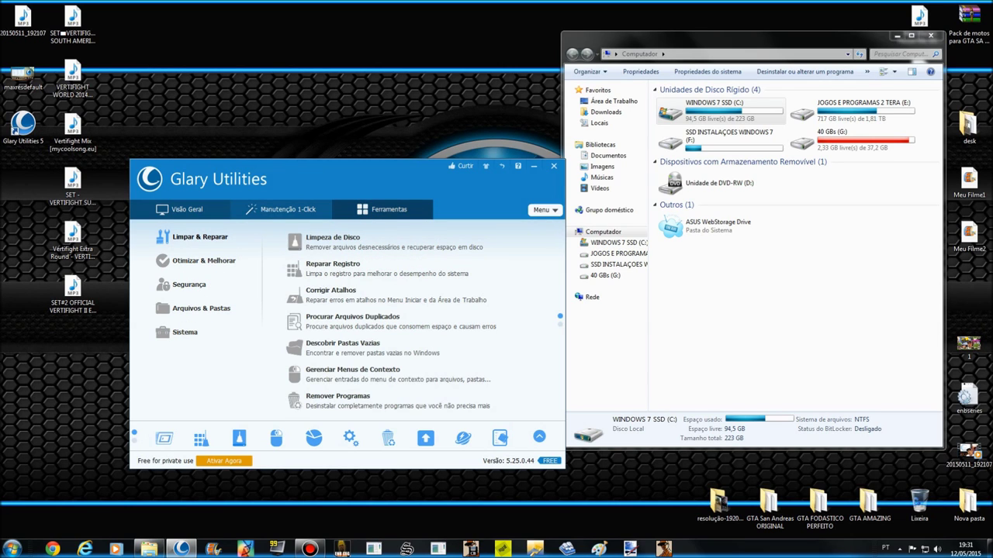
click(282, 209)
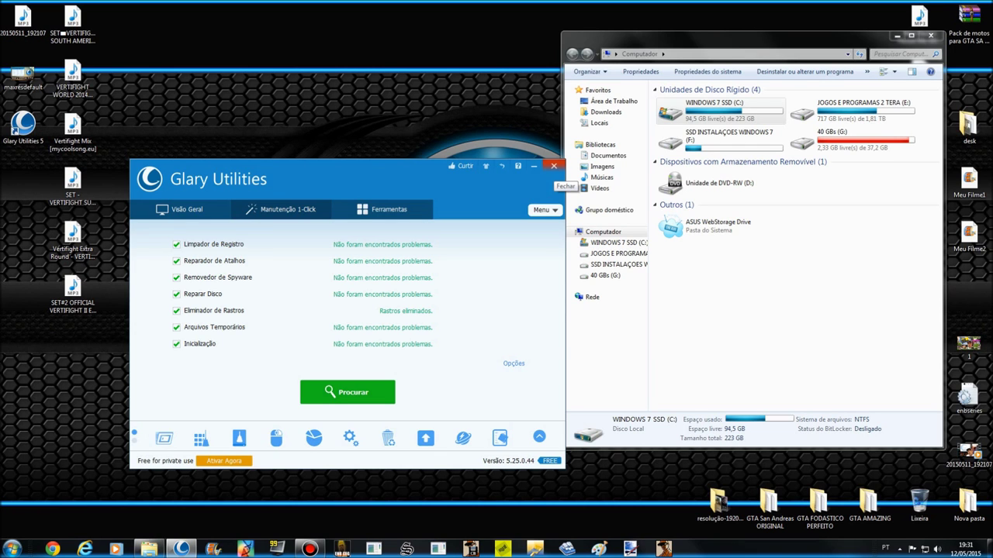
click(553, 165)
click(930, 36)
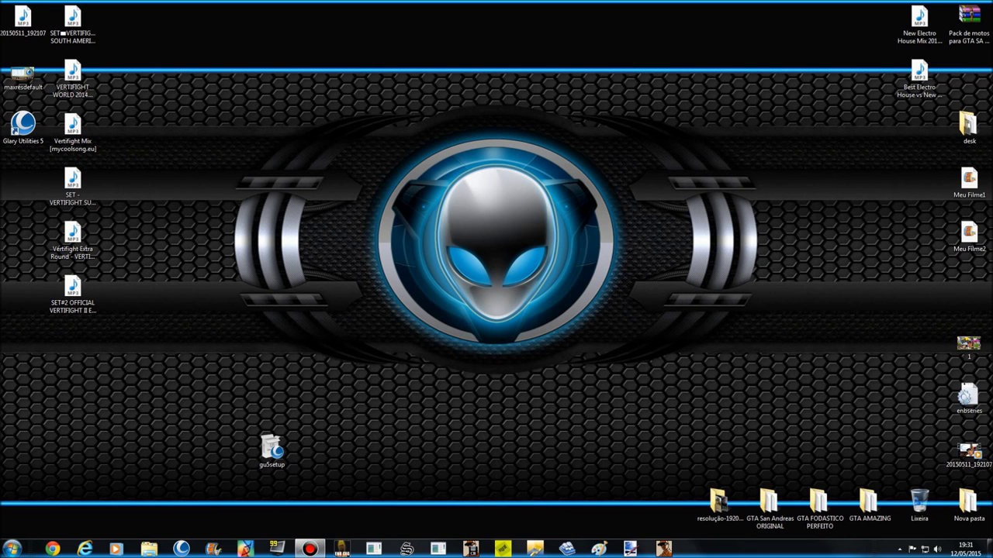
Search for "desempenho ressubd" in Chrome, open the YouTube video "TUTORIAL BÁSICO DE CONFIGURAÇÃO PARA MAIS..." and pause it.
click(52, 549)
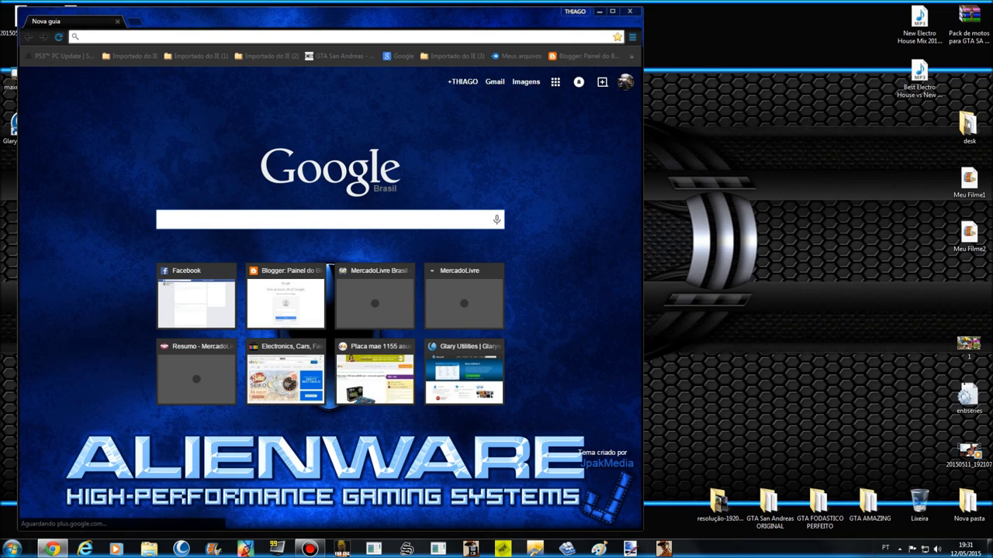
text(des)
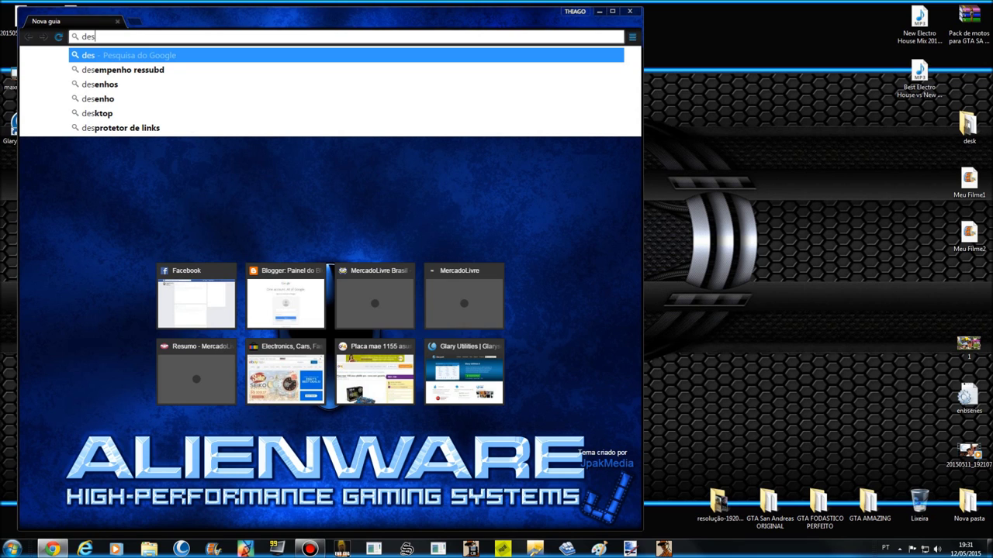
key(Down)
key(Return)
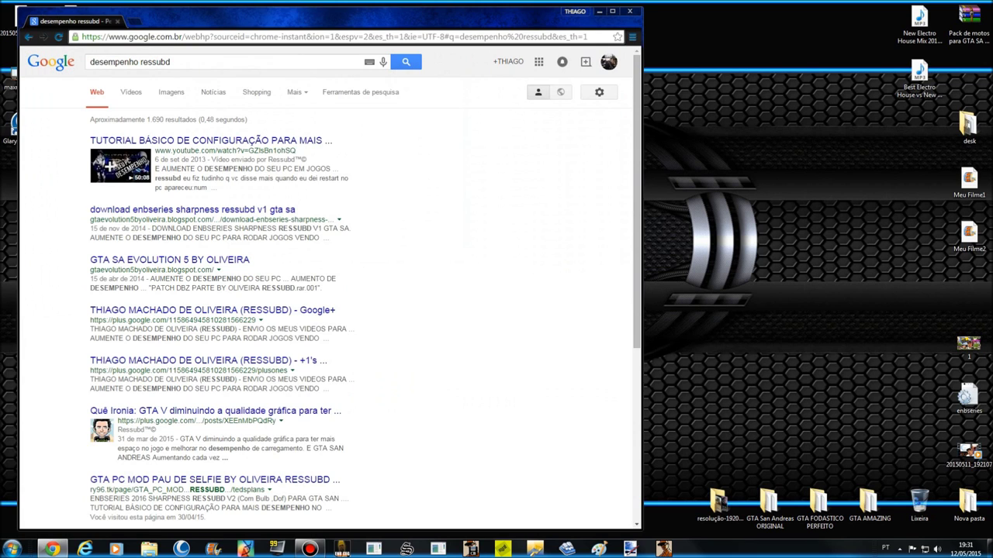
click(210, 140)
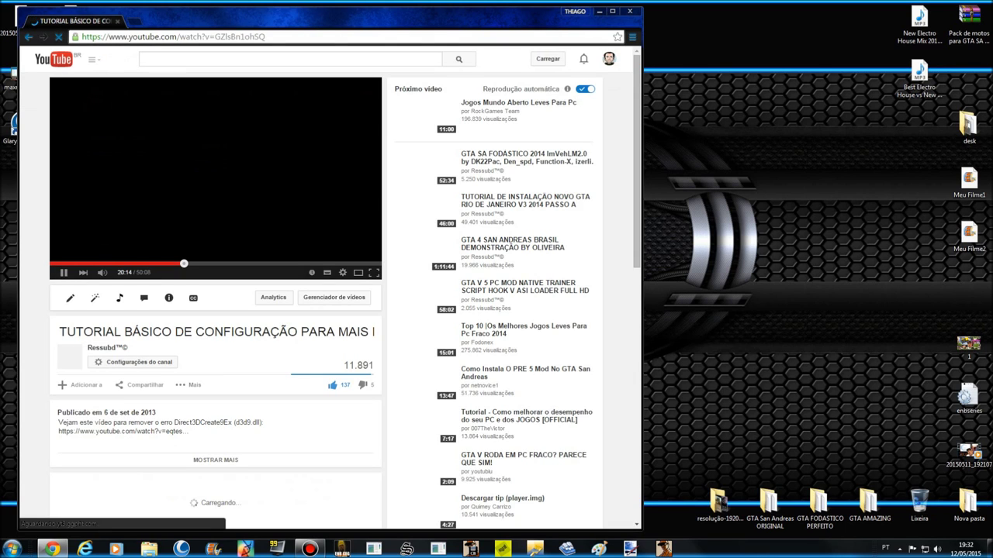
key(space)
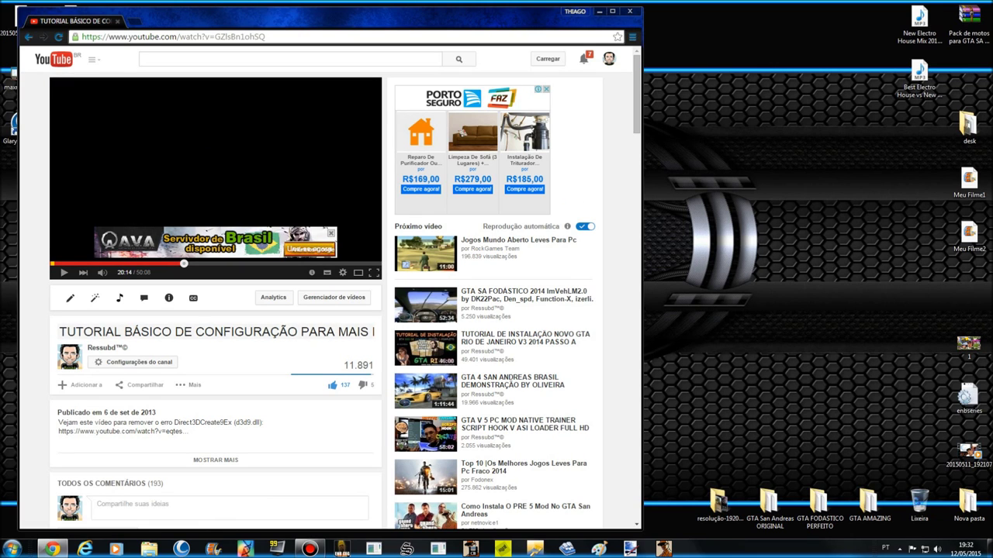
Open the video's title for editing, highlight its ending from "NO SEU PC" onward, and play the video from 5:12.
click(216, 332)
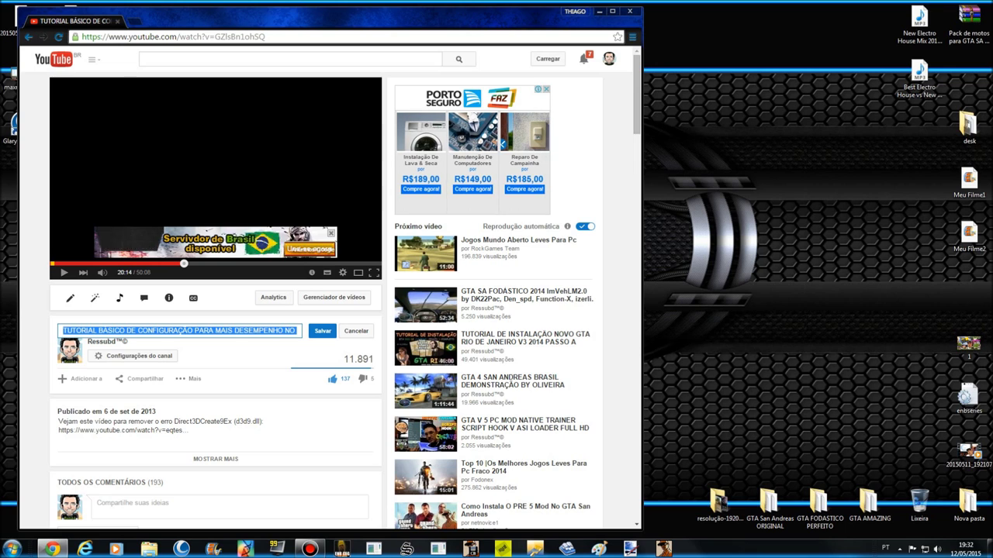
click(282, 331)
drag(283, 331, 301, 330)
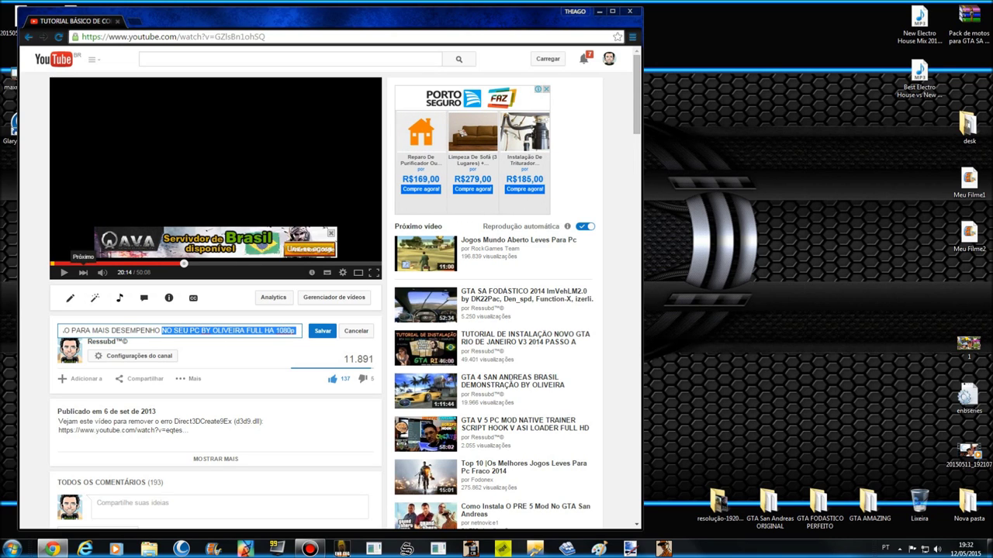
click(86, 264)
key(space)
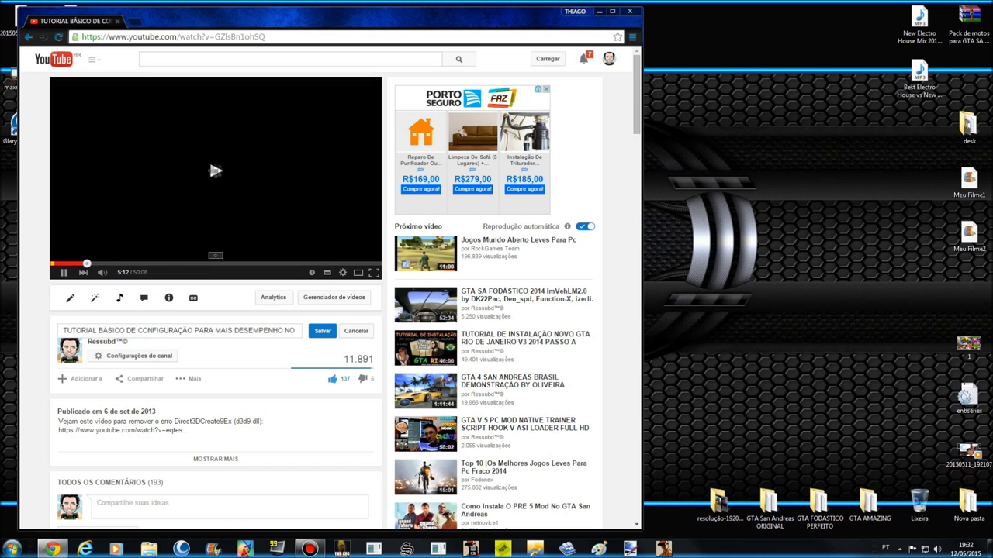